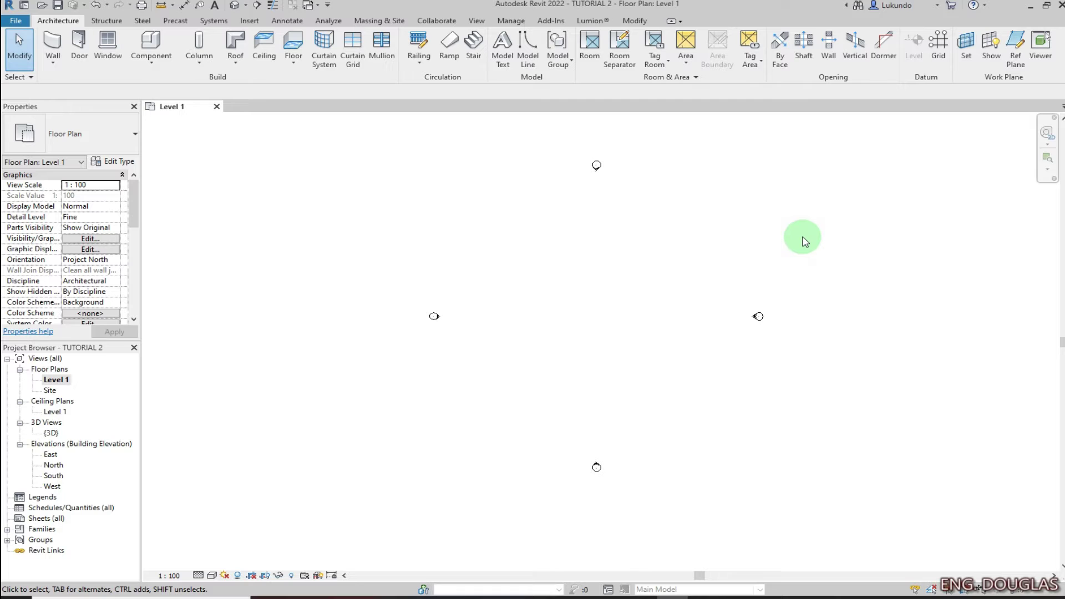
In the South elevation, draw a new Level 4 at 2900 above Level 1
{"action": "double_click", "coordinate": [55, 477]}
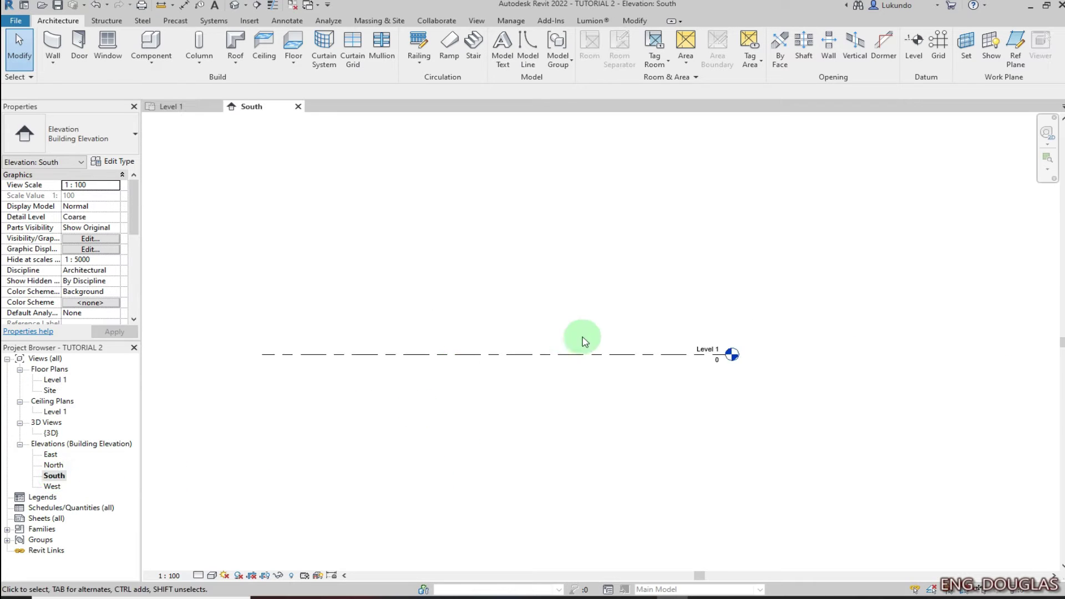
{"action": "scroll", "coordinate": [588, 346], "scroll_direction": "up", "scroll_amount": 2}
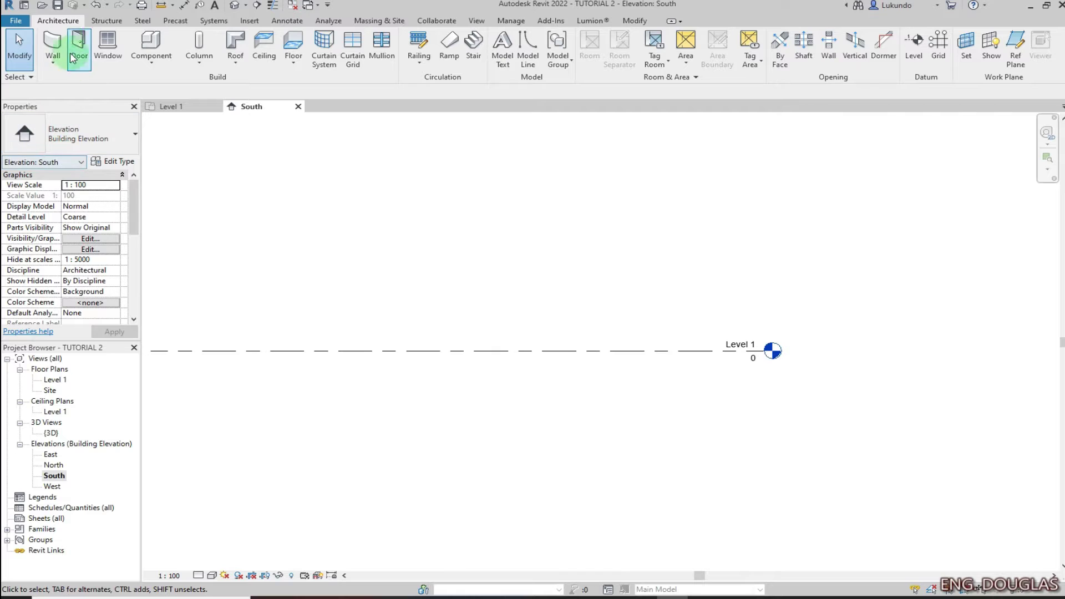
{"action": "left_click", "coordinate": [917, 44]}
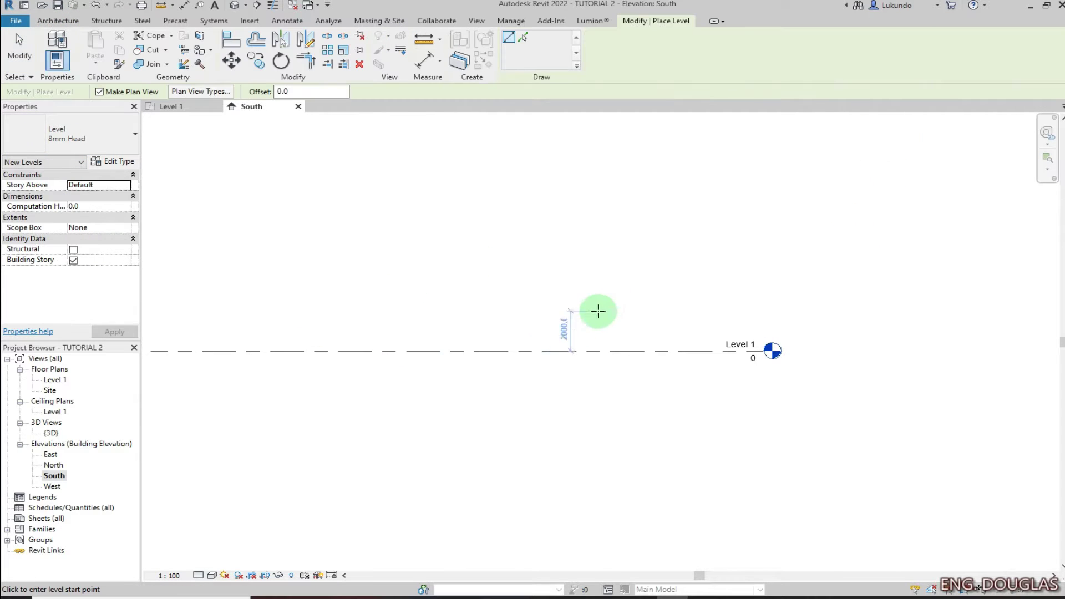
{"action": "scroll", "coordinate": [572, 311], "scroll_direction": "down", "scroll_amount": 1}
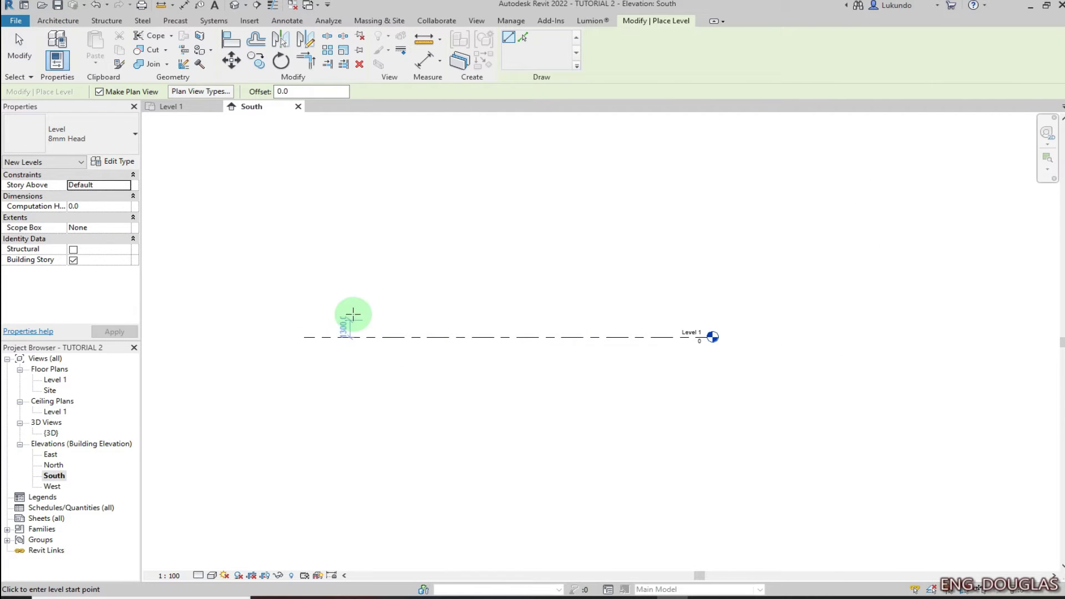
{"action": "left_click", "coordinate": [306, 299]}
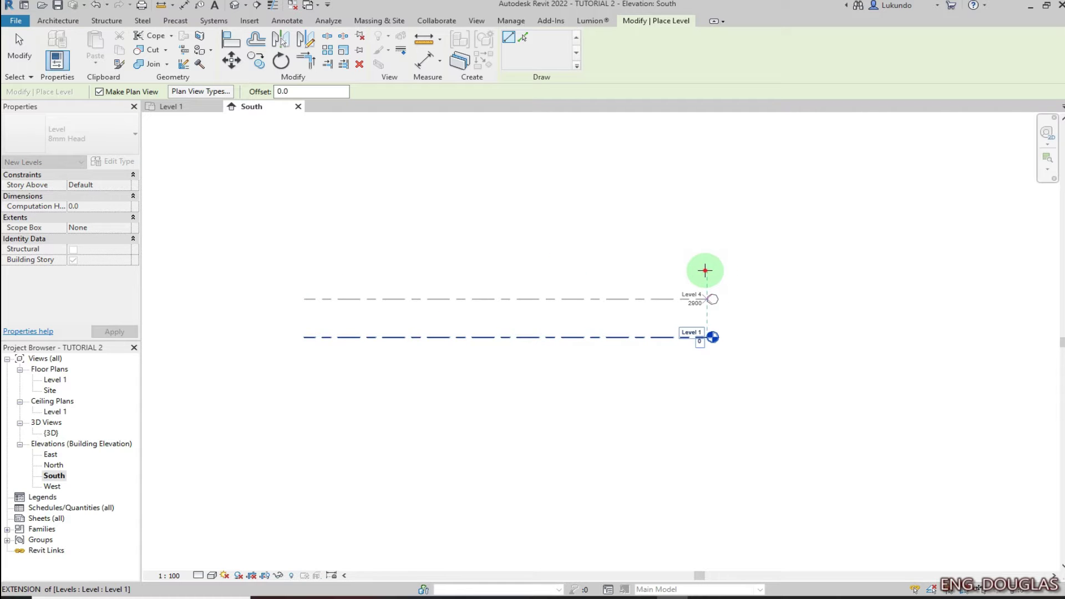
{"action": "left_click", "coordinate": [710, 274]}
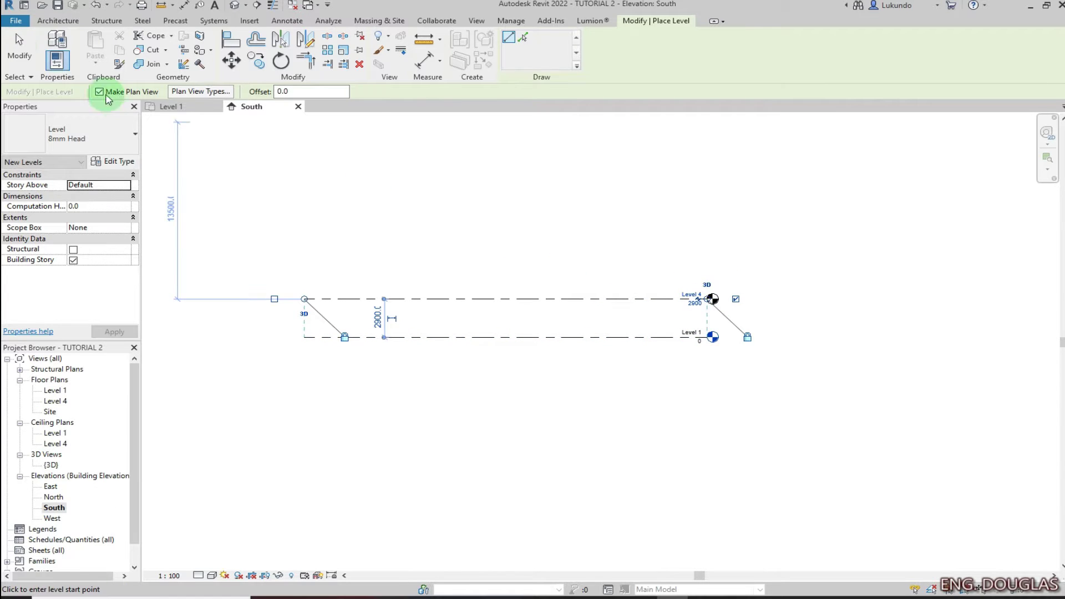
{"action": "left_click", "coordinate": [19, 50]}
{"action": "scroll", "coordinate": [721, 310], "scroll_direction": "up", "scroll_amount": 4}
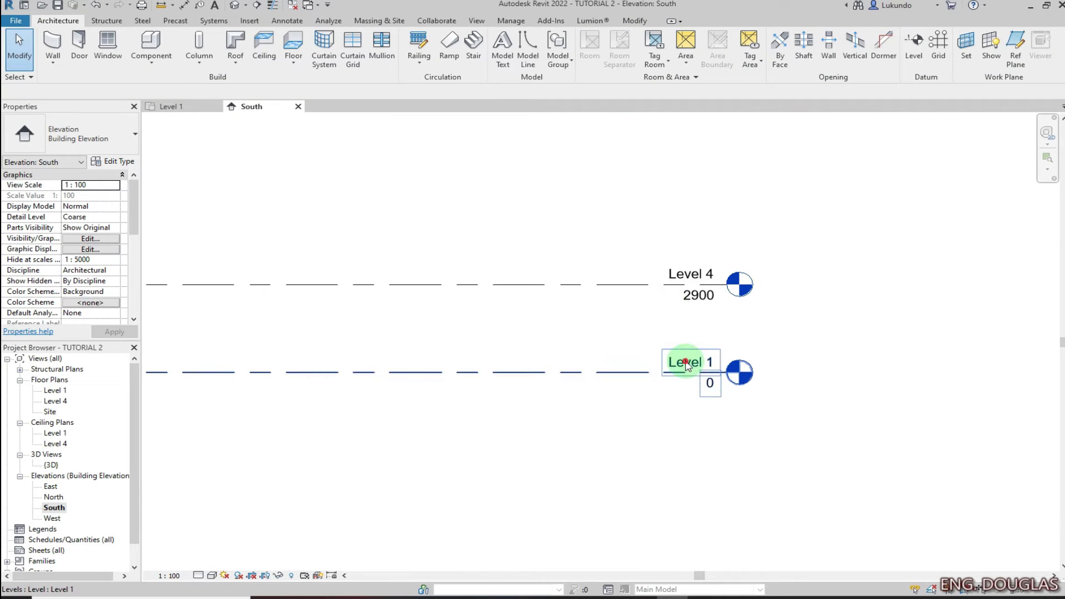
Rename Level 1 to GL, including its matching views
{"action": "left_click", "coordinate": [686, 364]}
{"action": "left_click", "coordinate": [688, 362]}
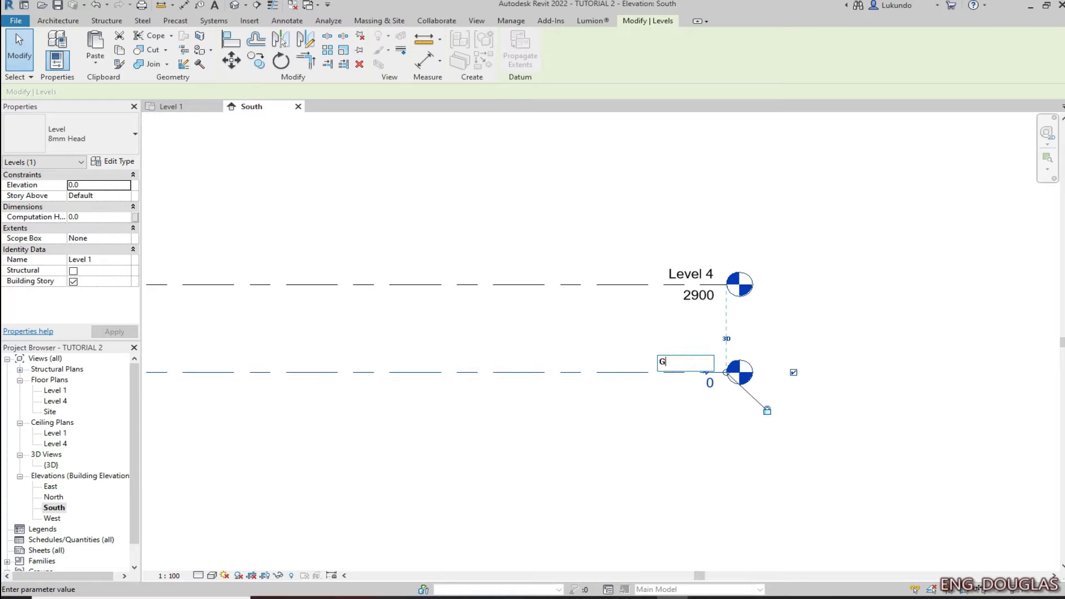
{"action": "key", "text": "Return"}
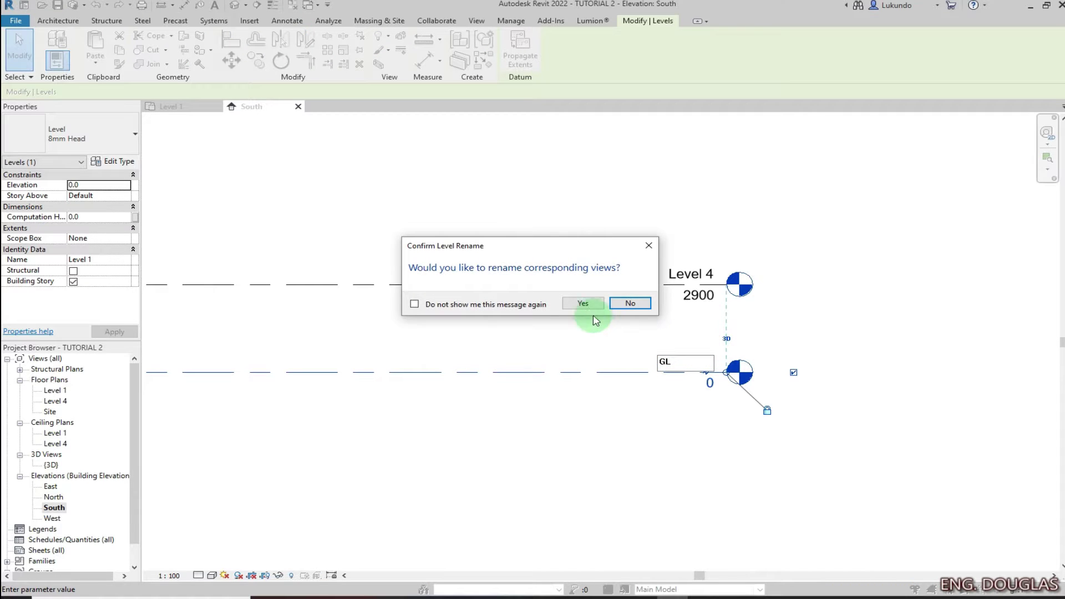
{"action": "left_click", "coordinate": [581, 303]}
{"action": "left_click", "coordinate": [843, 340]}
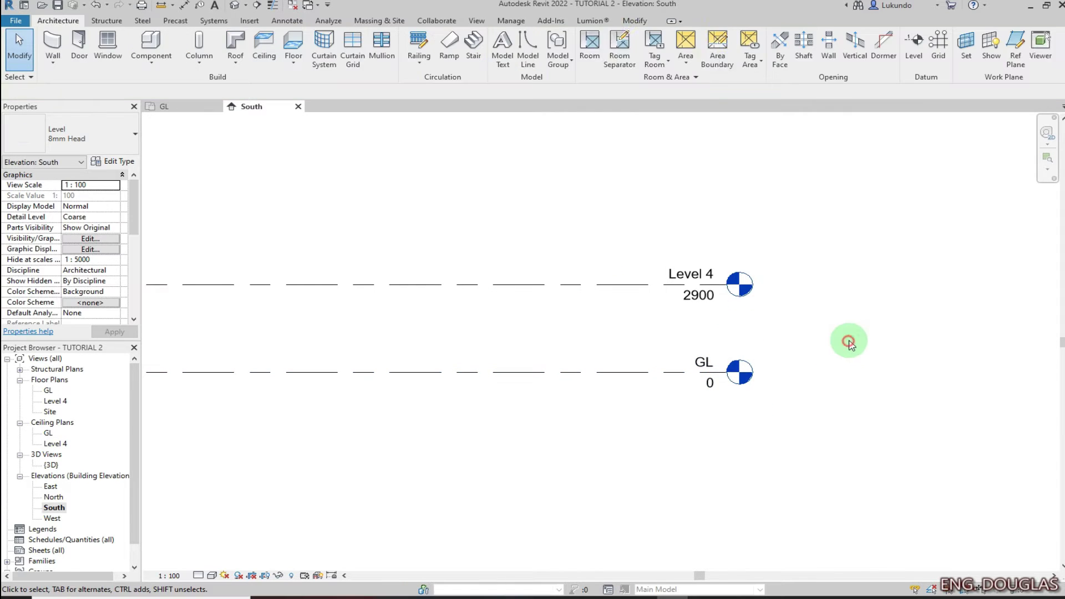
Rename Level 4 to WP with its views, then open the GL floor plan
{"action": "left_click", "coordinate": [697, 275]}
{"action": "left_click", "coordinate": [697, 274]}
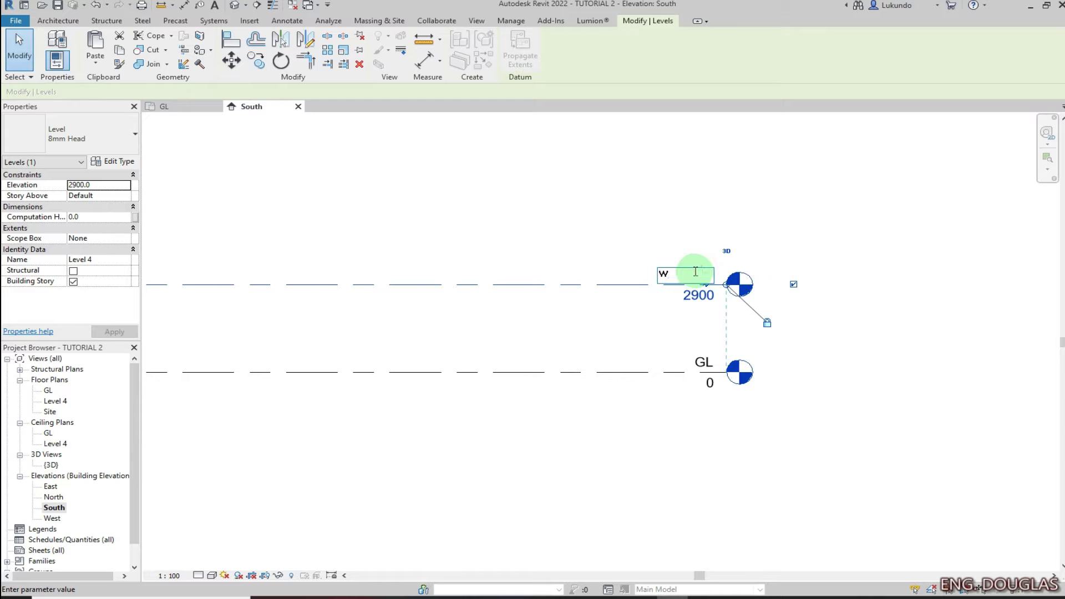
{"action": "type", "text": "WP"}
{"action": "key", "text": "Return"}
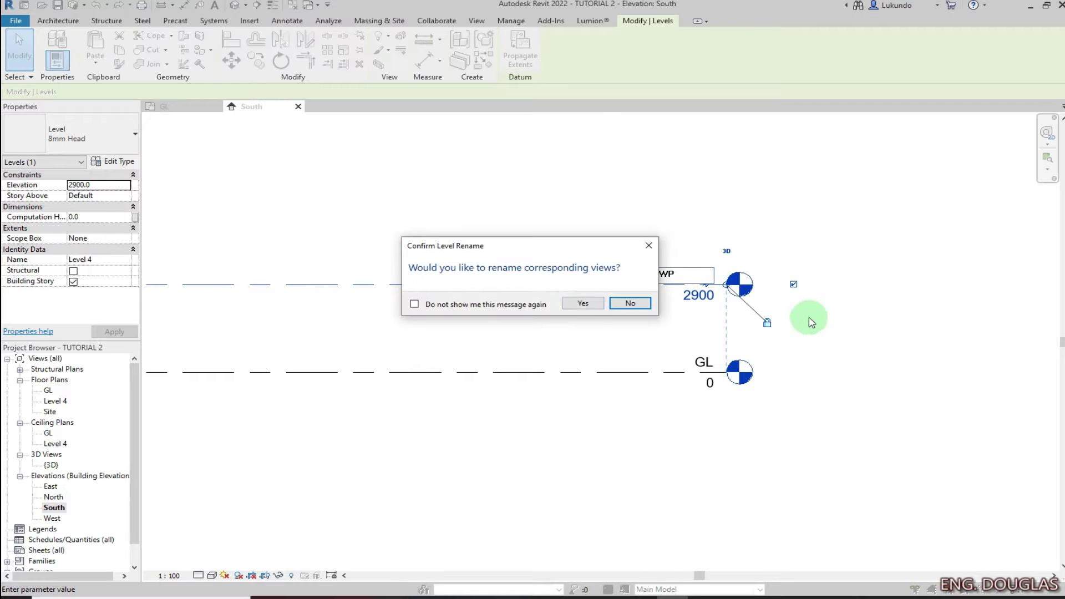
{"action": "left_click", "coordinate": [581, 303]}
{"action": "left_click", "coordinate": [859, 326]}
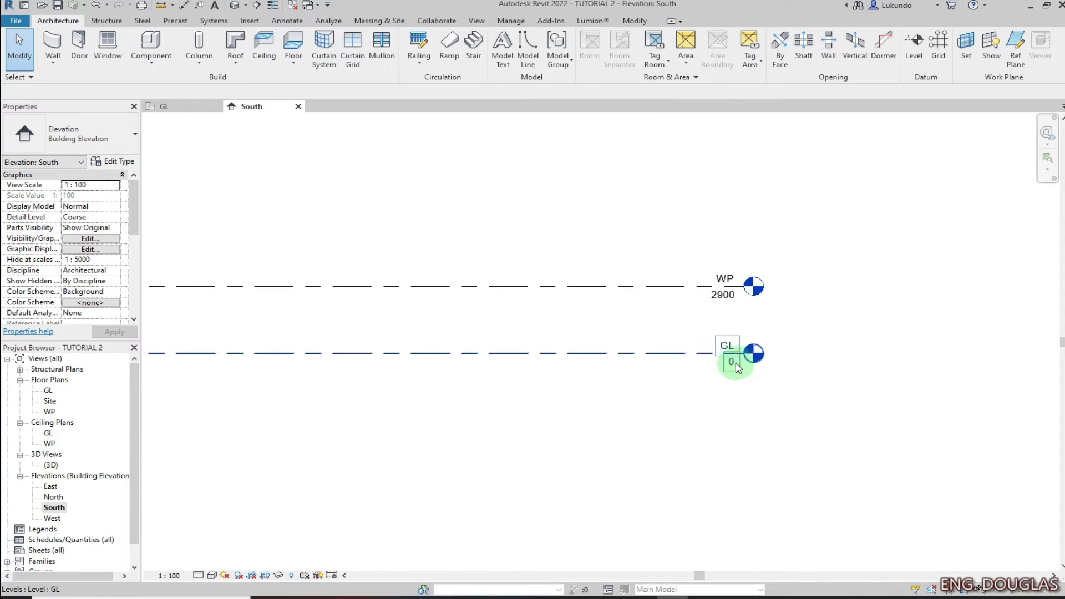
{"action": "scroll", "coordinate": [752, 352], "scroll_direction": "down", "scroll_amount": 2}
{"action": "double_click", "coordinate": [49, 391]}
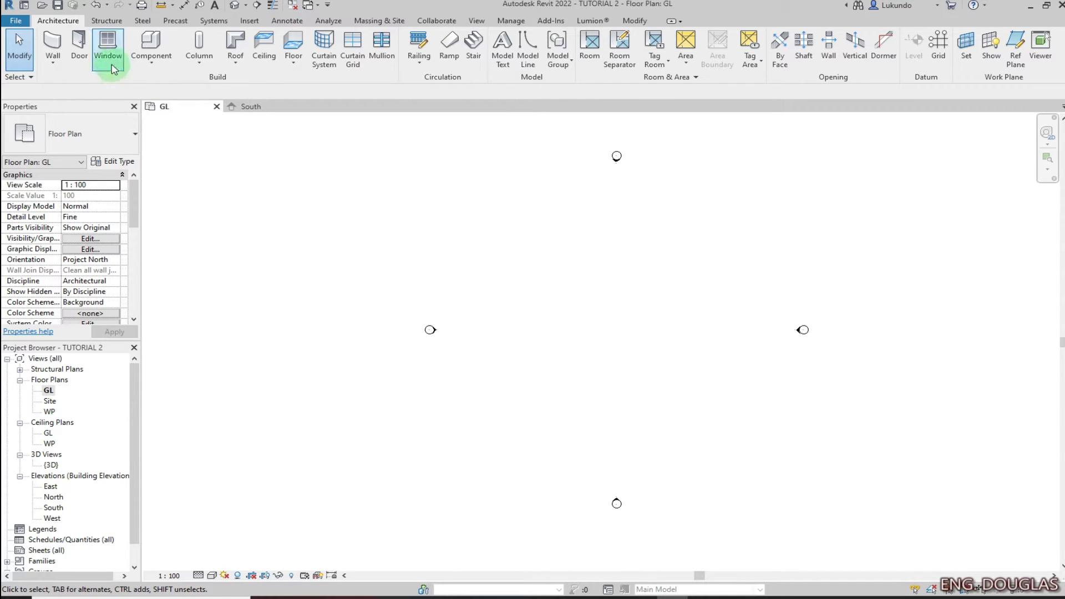
Start Wall: Architectural and pick the Generic - 200mm 1 wall type
{"action": "left_click", "coordinate": [53, 66]}
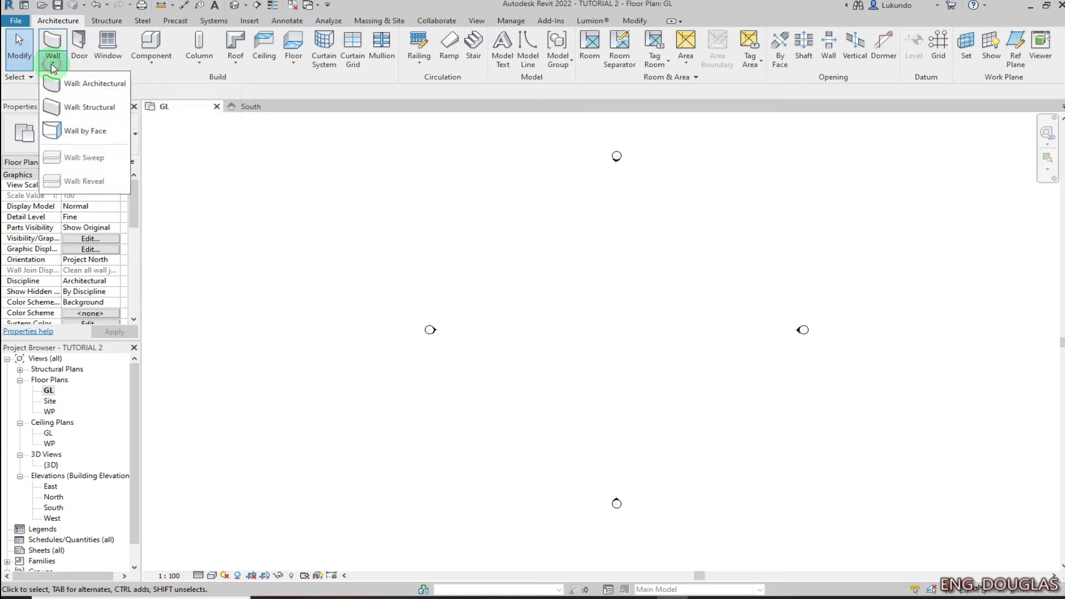
{"action": "left_click", "coordinate": [89, 84]}
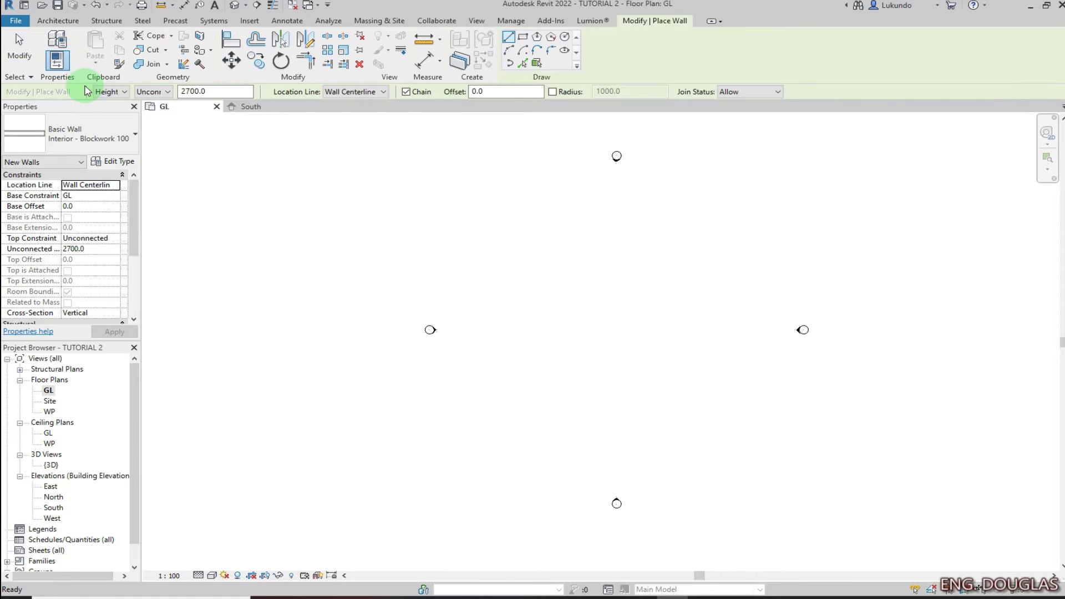
{"action": "left_click", "coordinate": [134, 137]}
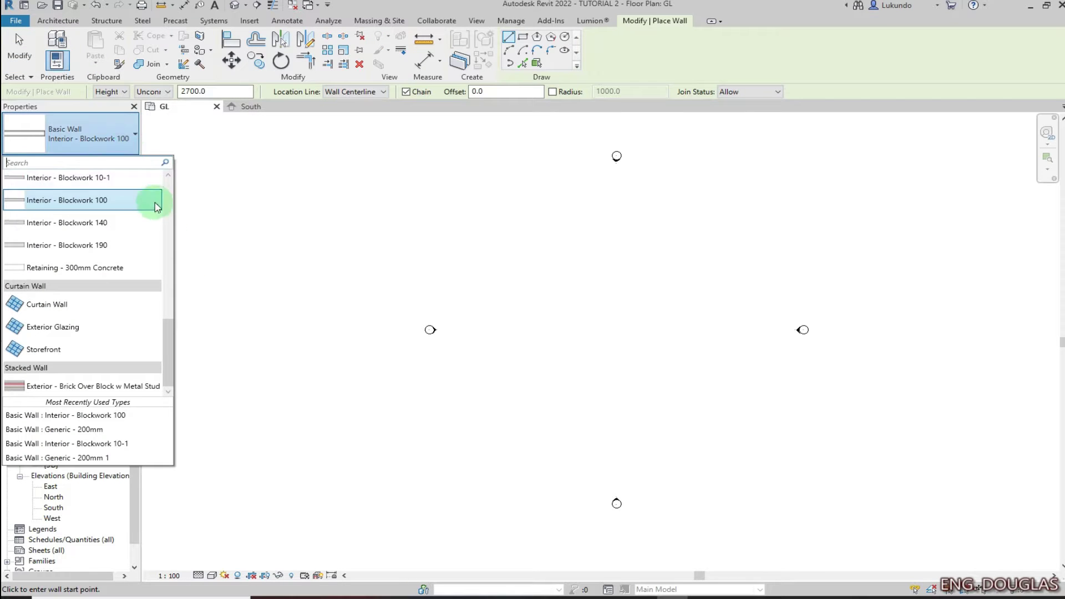
{"action": "left_click_drag", "start_coordinate": [171, 344], "coordinate": [165, 272]}
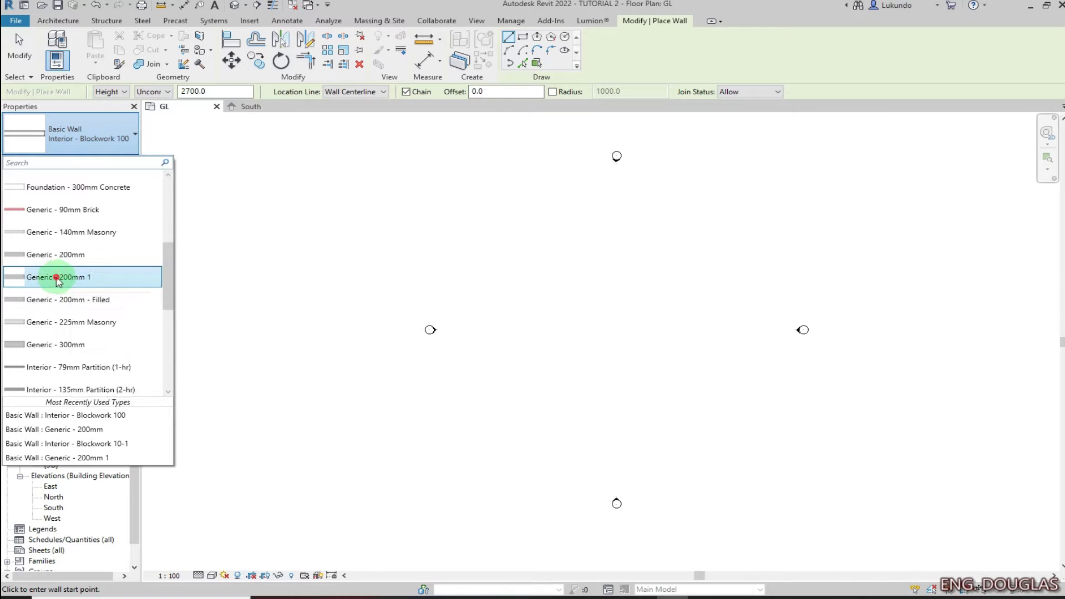
{"action": "left_click", "coordinate": [89, 278]}
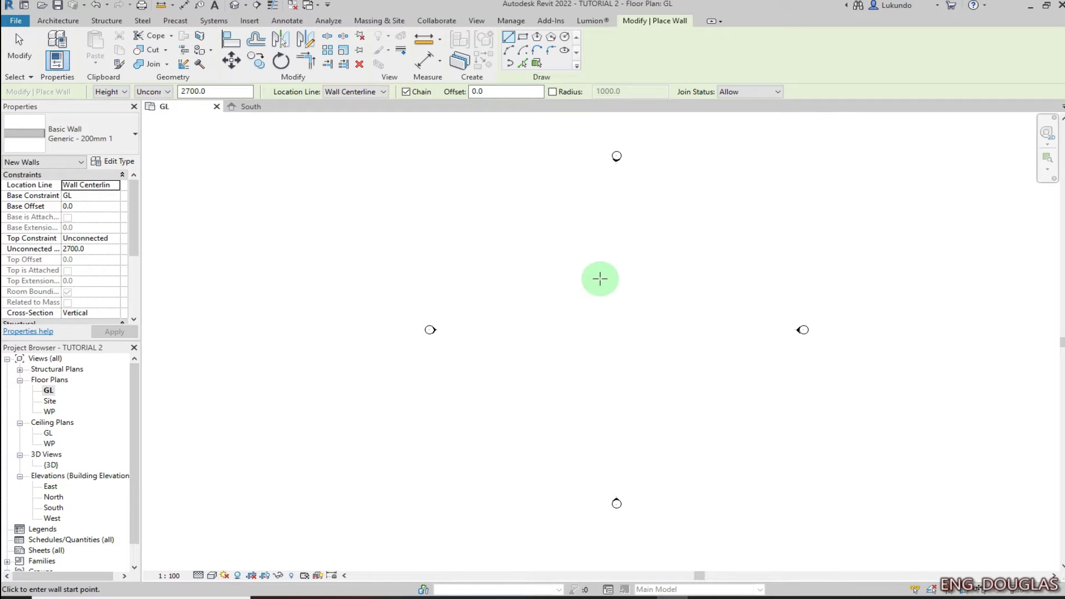
Draw four Generic - 200mm 1 walls forming a closed 4500 × 6600 rectangle
{"action": "left_click", "coordinate": [544, 259]}
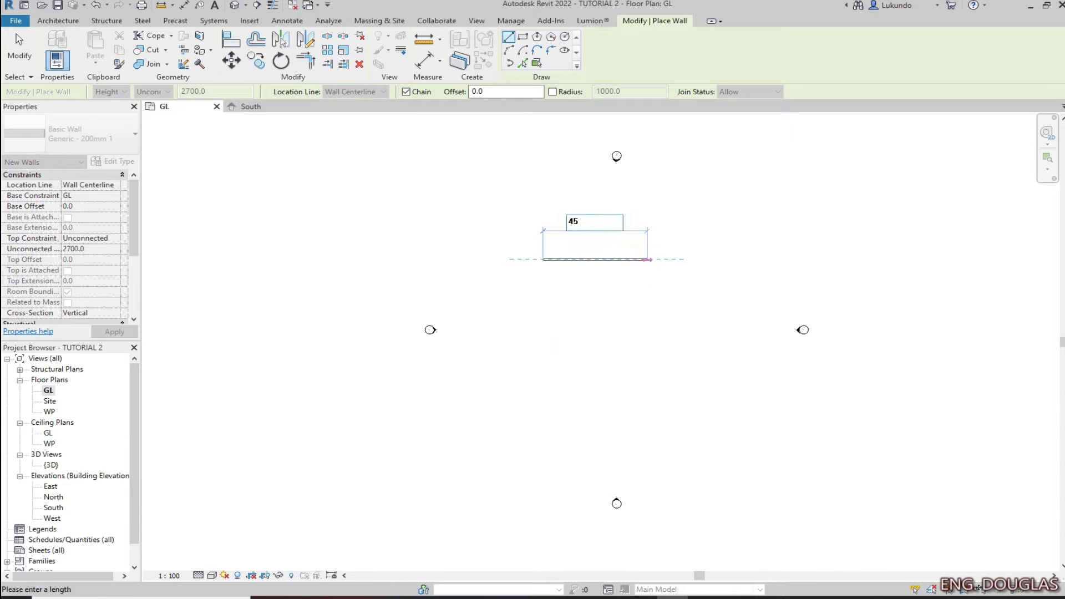
{"action": "key", "text": "Return"}
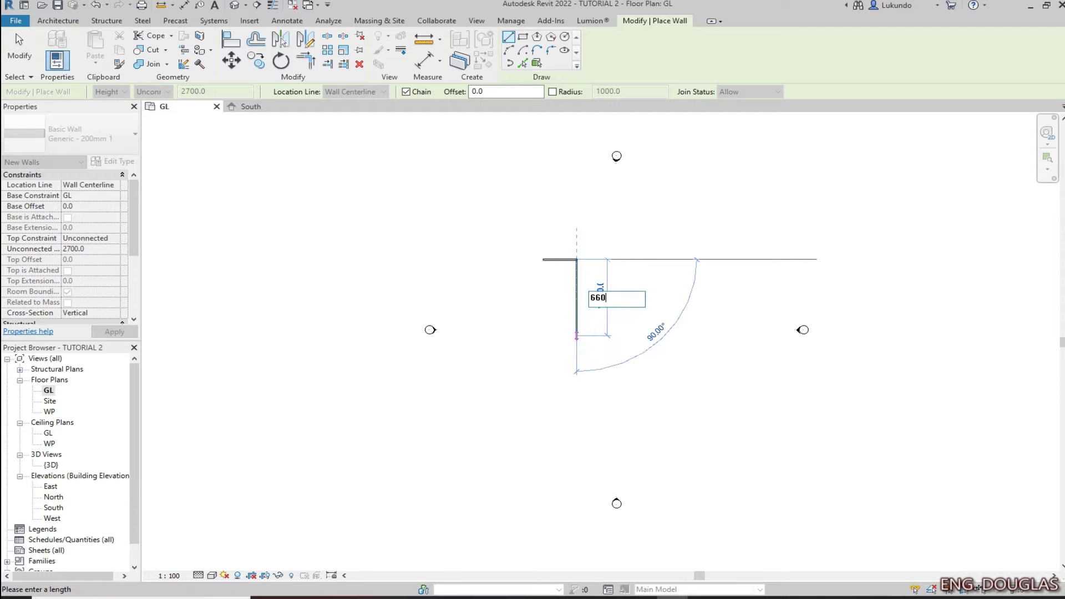
{"action": "key", "text": "Return"}
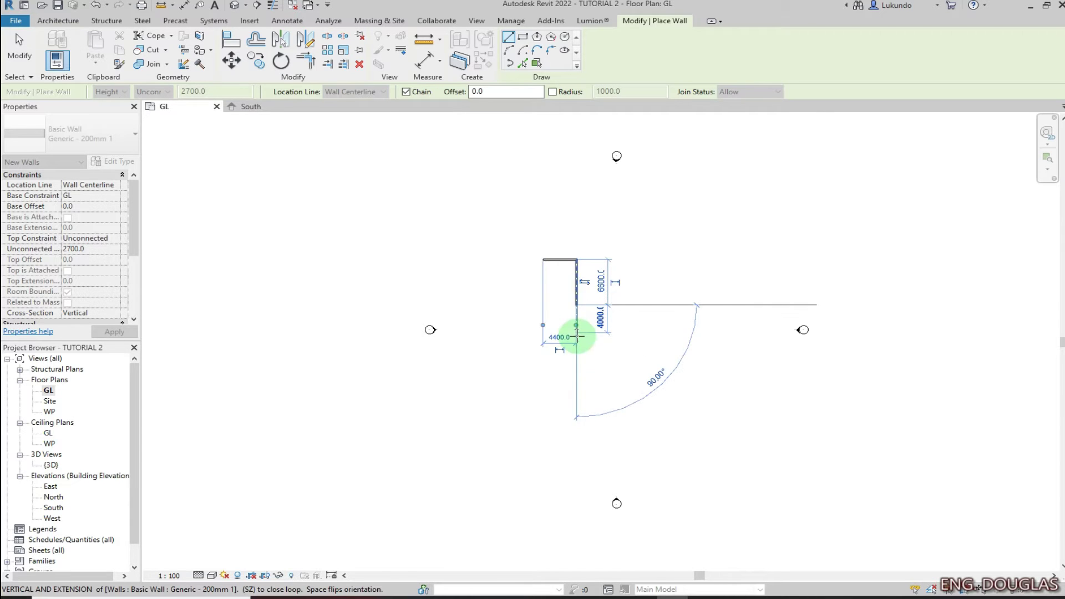
{"action": "scroll", "coordinate": [547, 306], "scroll_direction": "up", "scroll_amount": 3}
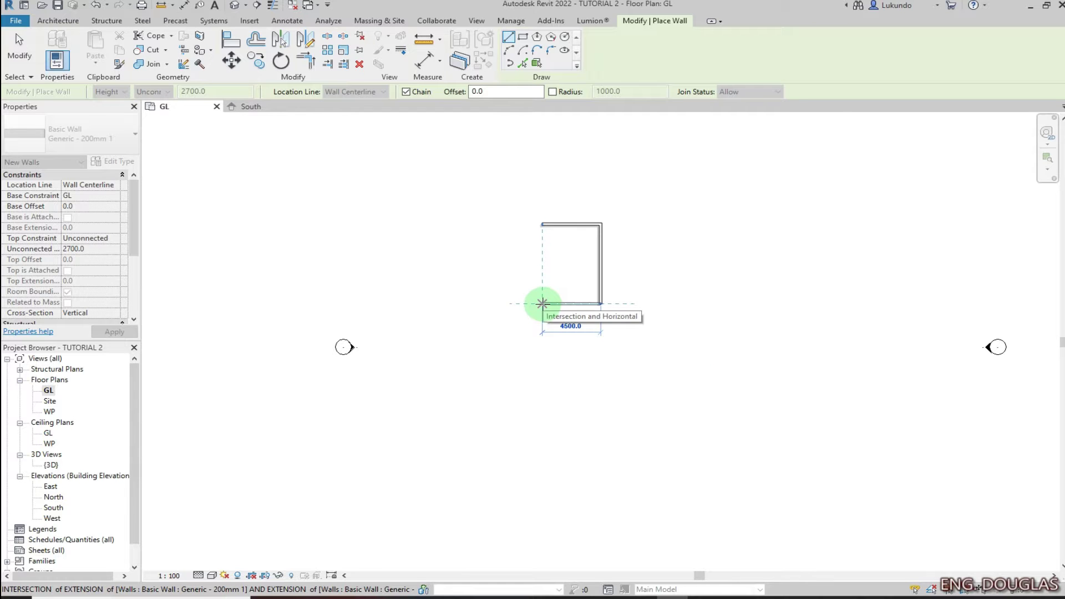
{"action": "left_click", "coordinate": [542, 303]}
{"action": "left_click", "coordinate": [542, 224]}
{"action": "scroll", "coordinate": [573, 225], "scroll_direction": "up", "scroll_amount": 2}
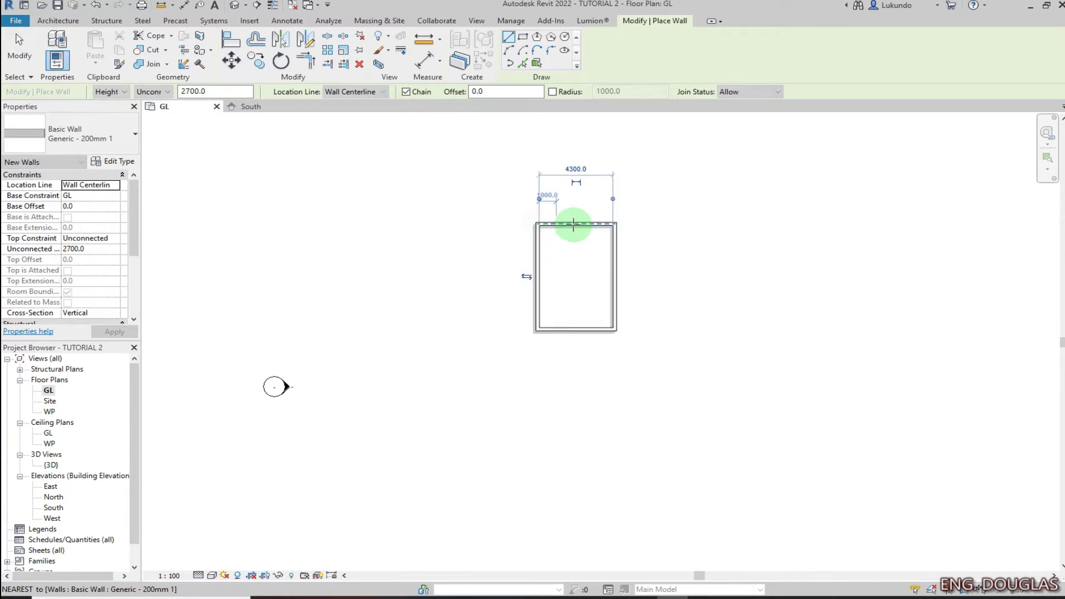
{"action": "scroll", "coordinate": [589, 227], "scroll_direction": "up", "scroll_amount": 4}
{"action": "scroll", "coordinate": [590, 329], "scroll_direction": "down", "scroll_amount": 1}
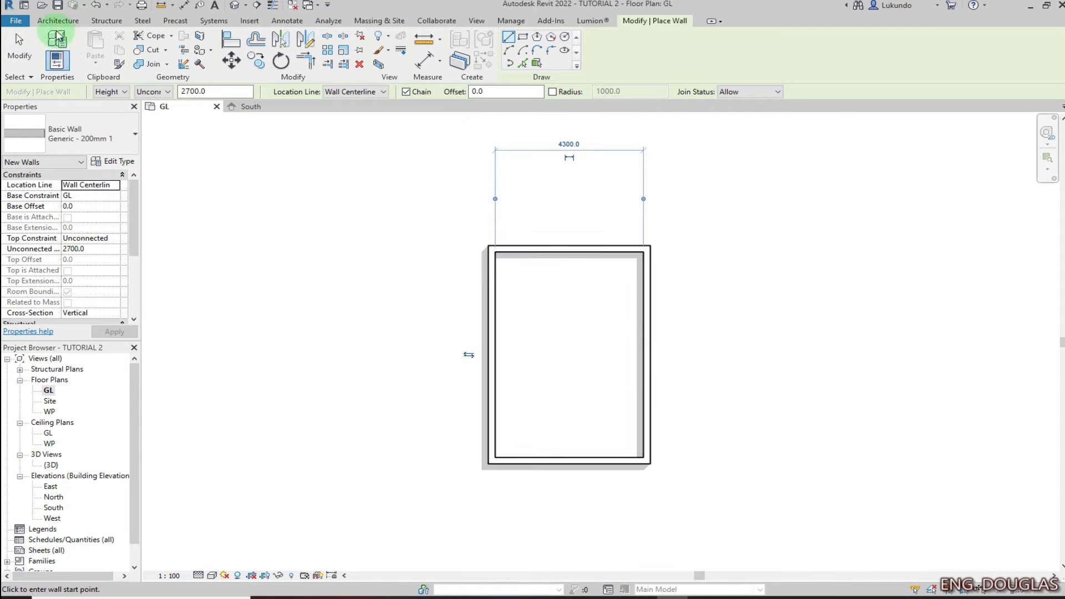
{"action": "left_click", "coordinate": [14, 56]}
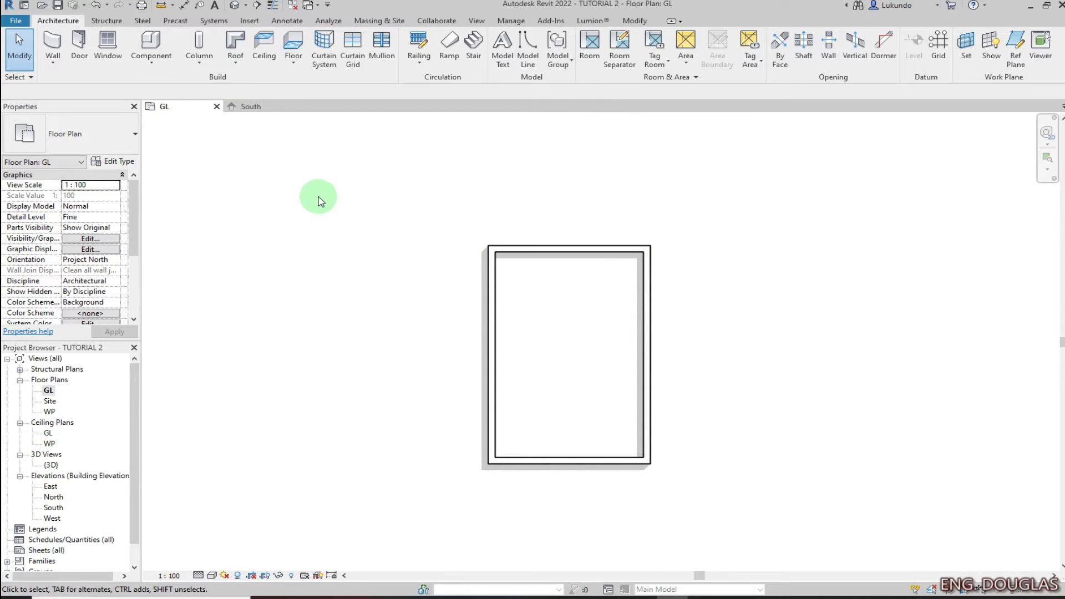
Start a new architectural wall using the Interior - Blockwork 10-1 type
{"action": "left_click", "coordinate": [53, 63]}
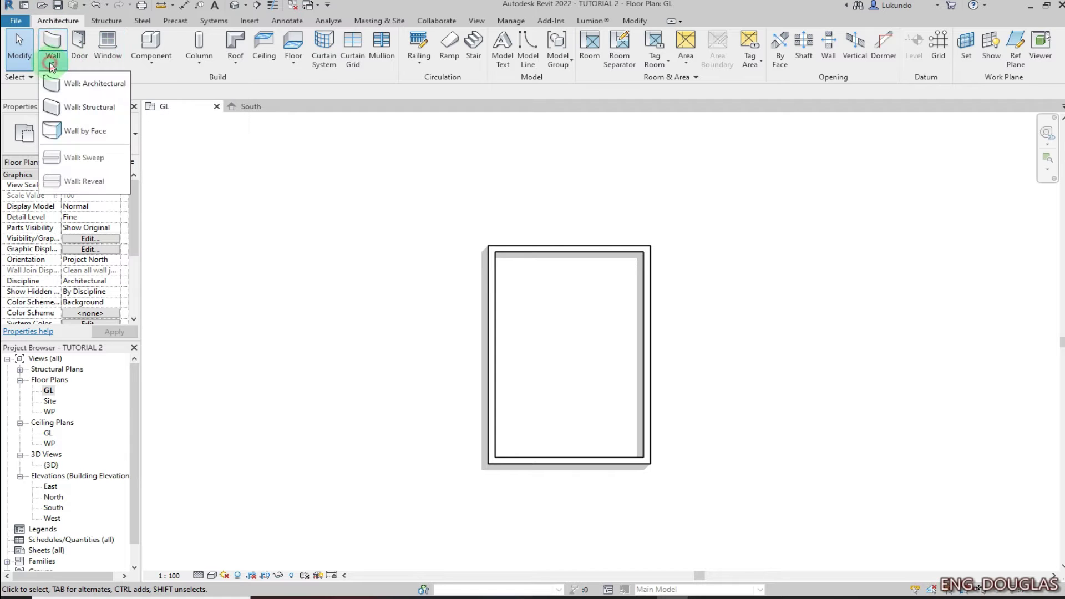
{"action": "left_click", "coordinate": [78, 83]}
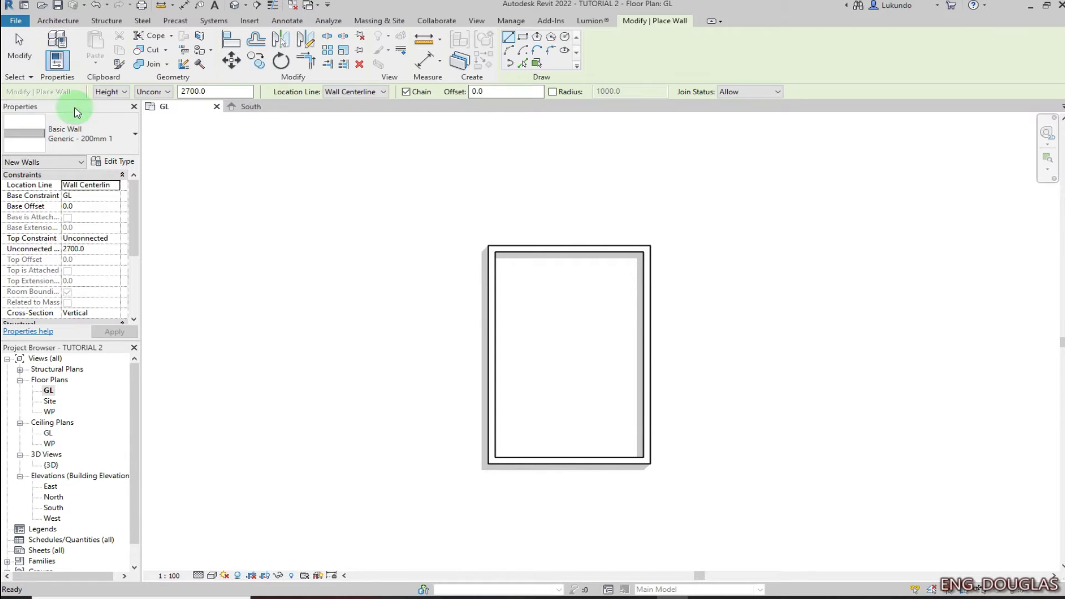
{"action": "left_click", "coordinate": [133, 136]}
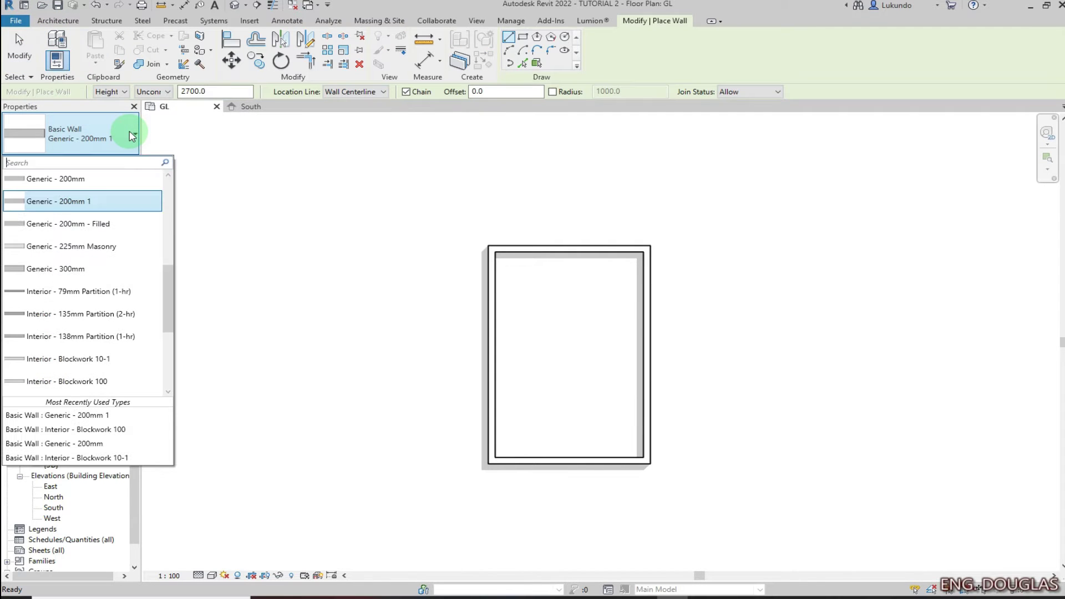
{"action": "left_click", "coordinate": [83, 359]}
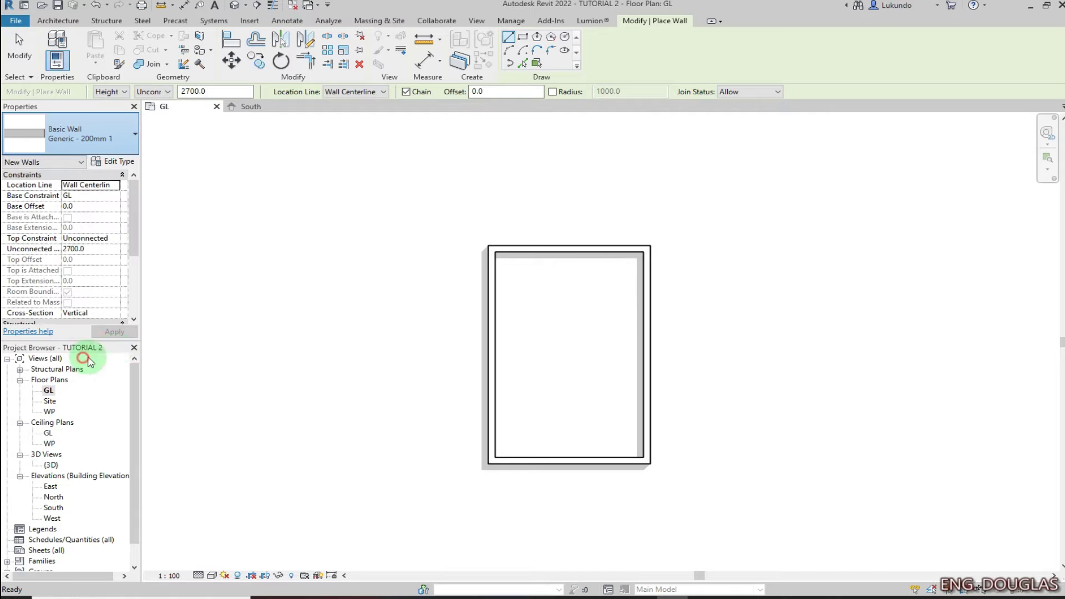
Draw an L-shaped partition from the right wall to the top wall, enclosing a corner room
{"action": "left_click", "coordinate": [647, 319]}
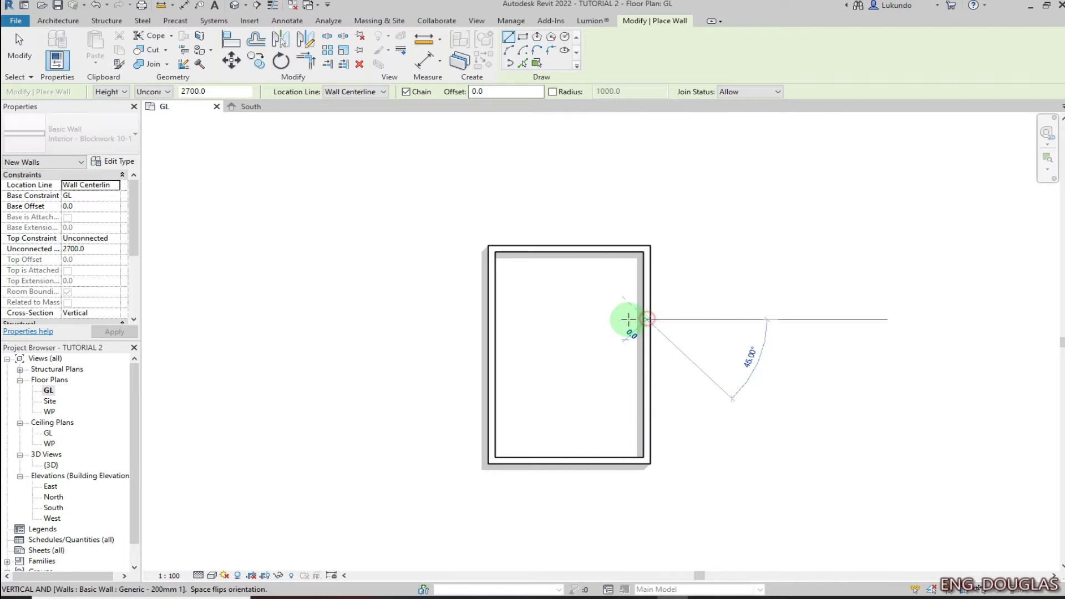
{"action": "left_click", "coordinate": [578, 319]}
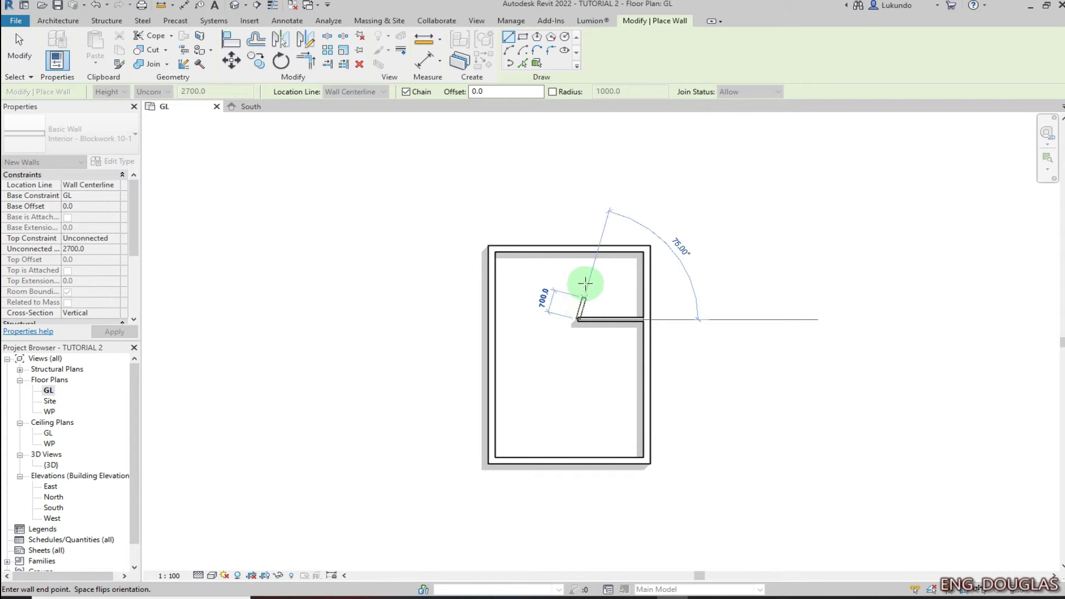
{"action": "left_click", "coordinate": [578, 248]}
{"action": "key", "text": "Escape"}
{"action": "key", "text": "Escape"}
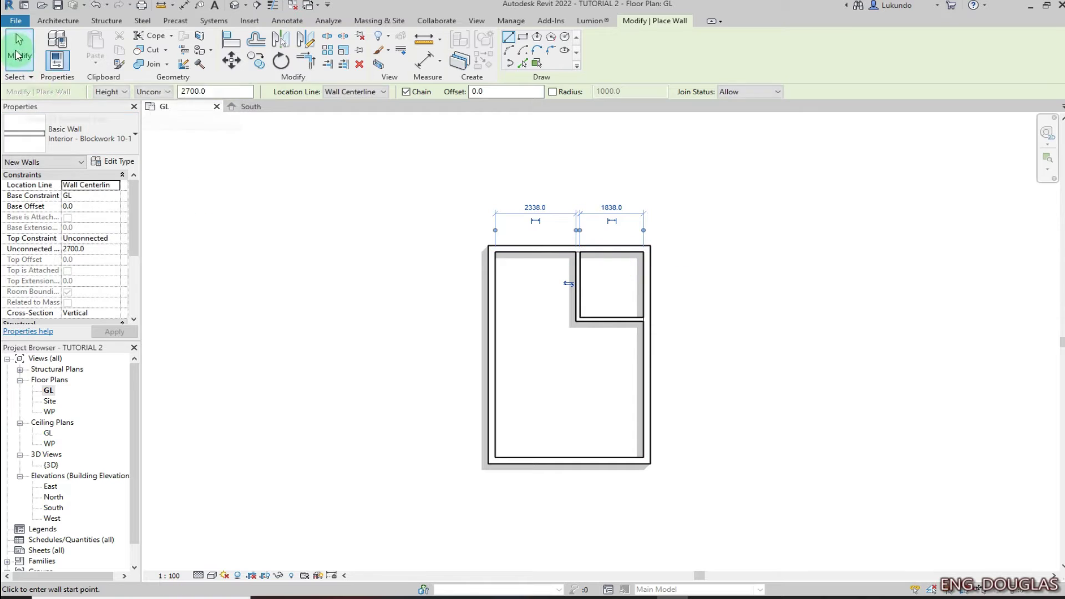
{"action": "left_click", "coordinate": [576, 280]}
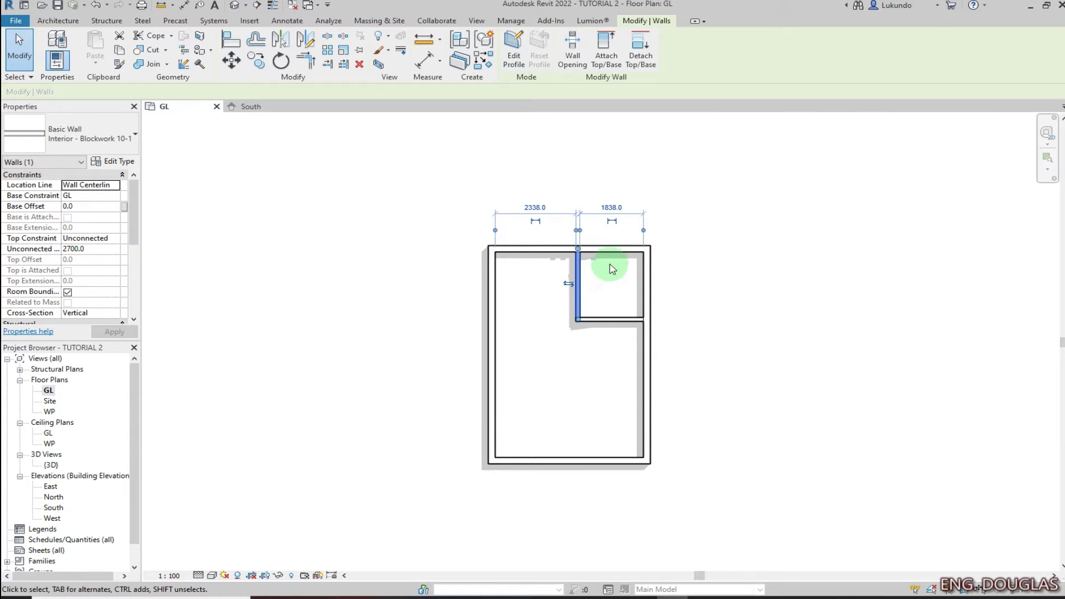
Change the corner room's width from 1838 to 1600 using the vertical wall's dimension
{"action": "left_click", "coordinate": [613, 209]}
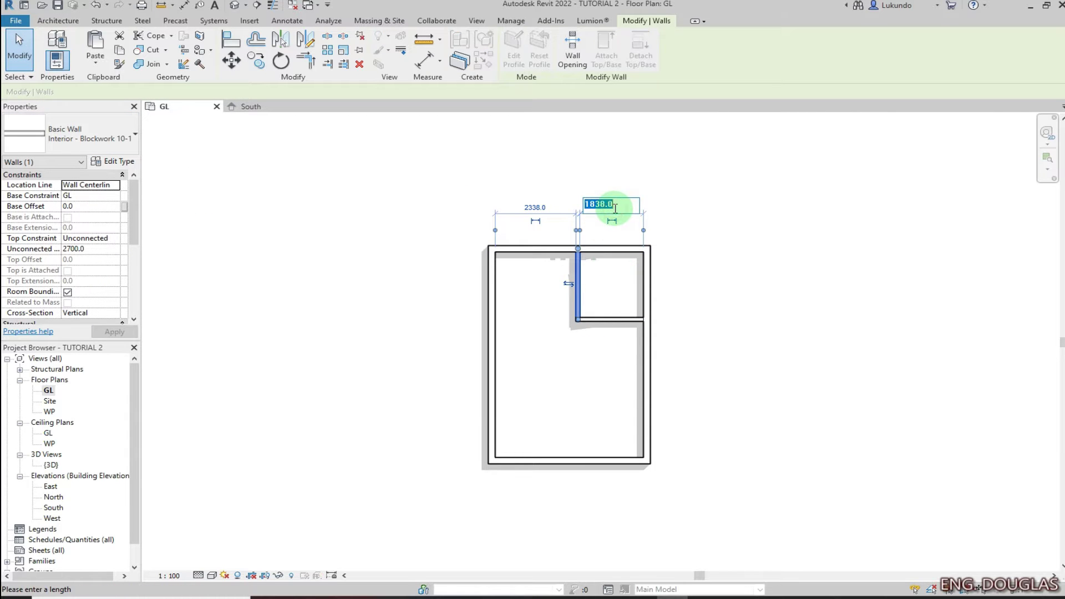
{"action": "key", "text": "Return"}
{"action": "left_click", "coordinate": [607, 280]}
{"action": "left_click", "coordinate": [577, 280]}
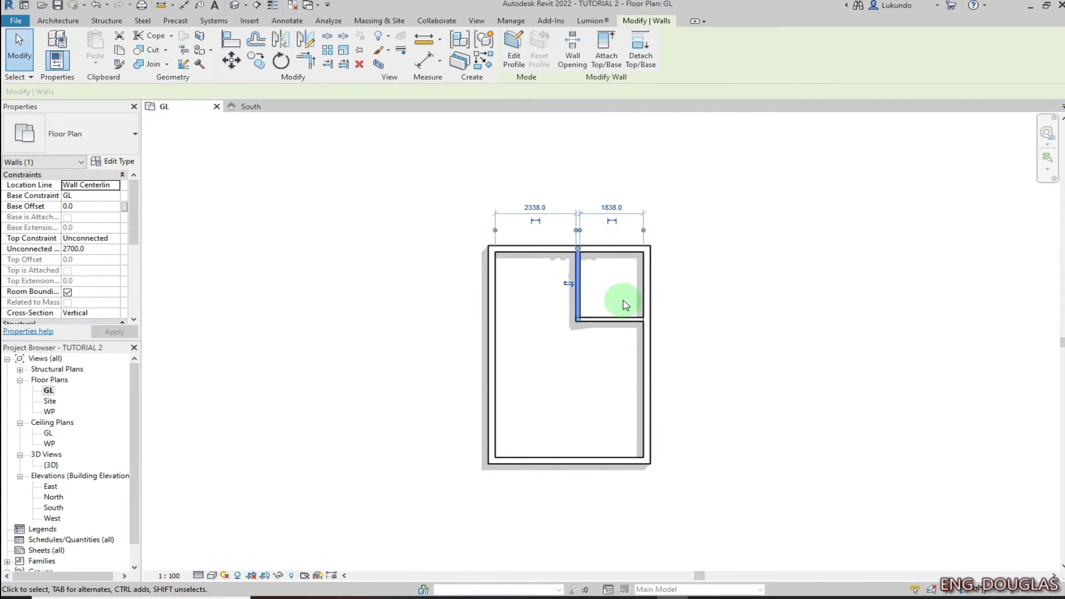
{"action": "left_click", "coordinate": [613, 208]}
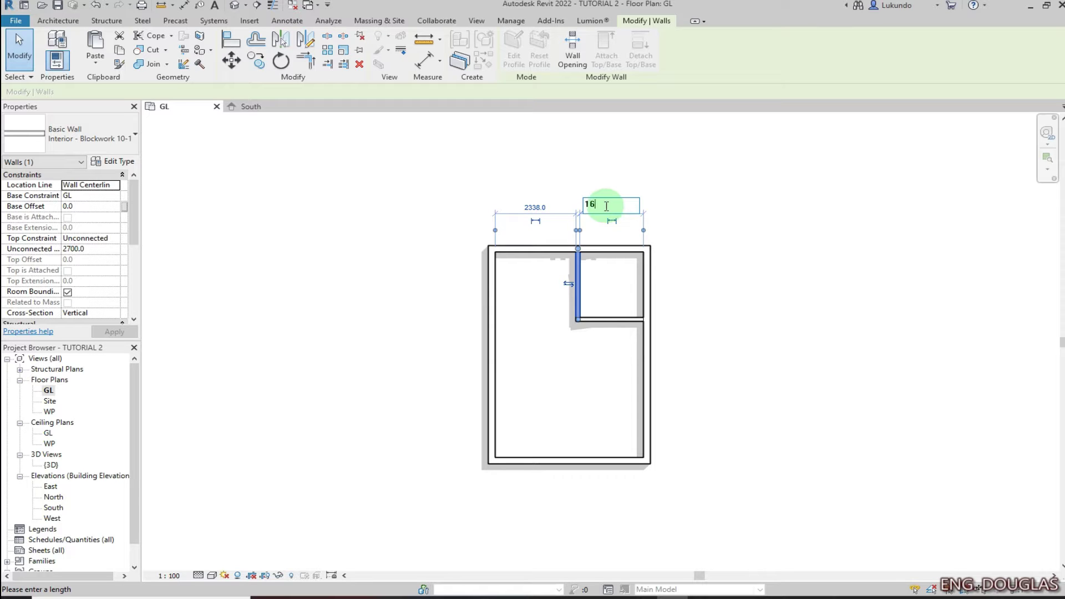
{"action": "type", "text": "1600"}
{"action": "key", "text": "Return"}
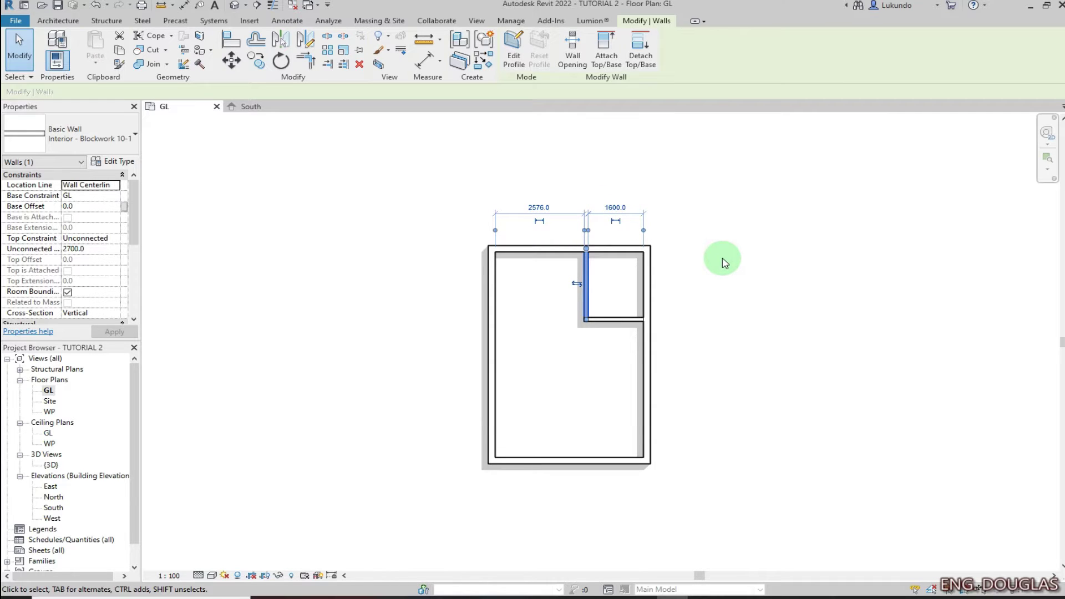
{"action": "left_click", "coordinate": [722, 263]}
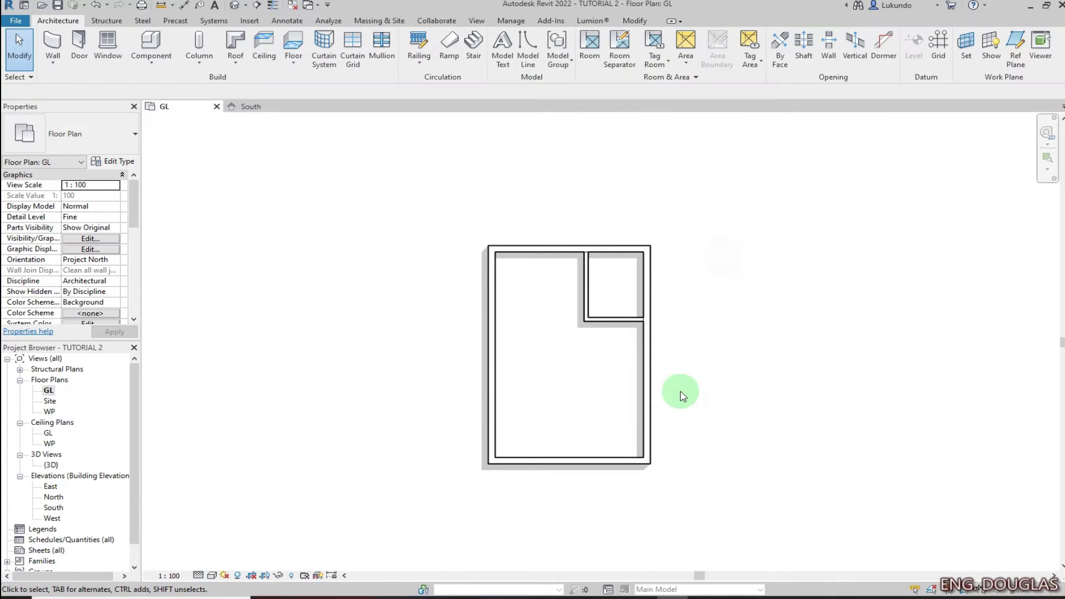
Move the horizontal partition wall to sit 2800 below the top wall
{"action": "left_click", "coordinate": [612, 320]}
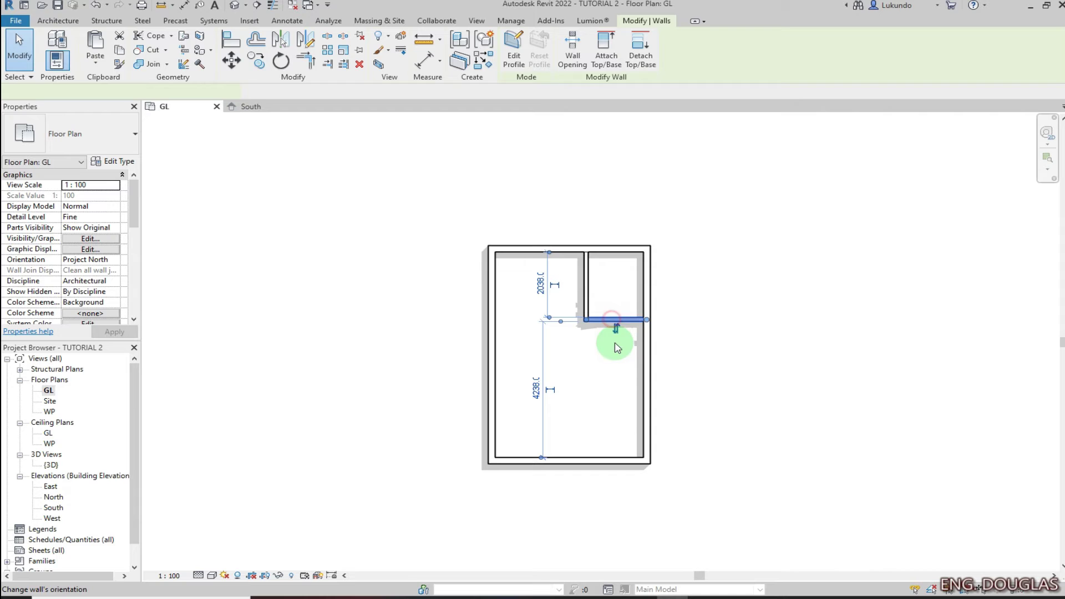
{"action": "left_click", "coordinate": [540, 285]}
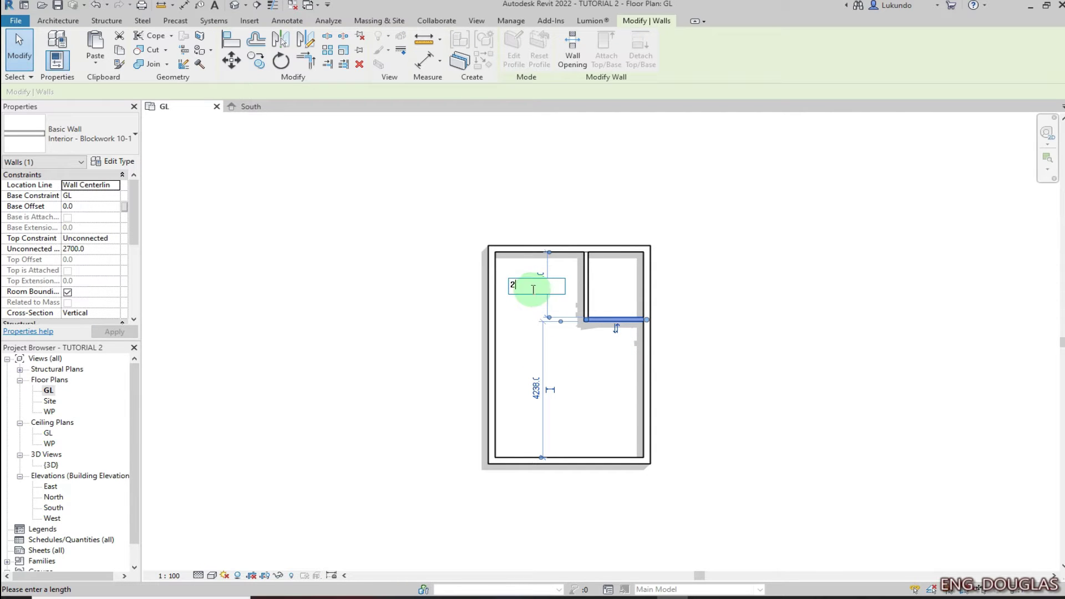
{"action": "key", "text": "Return"}
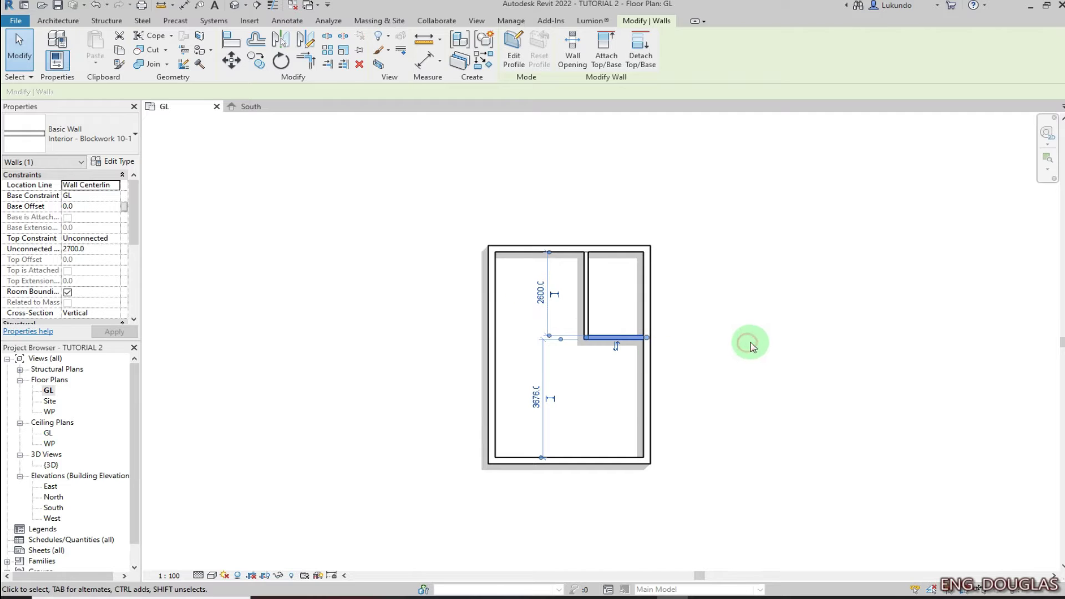
{"action": "left_click", "coordinate": [701, 328]}
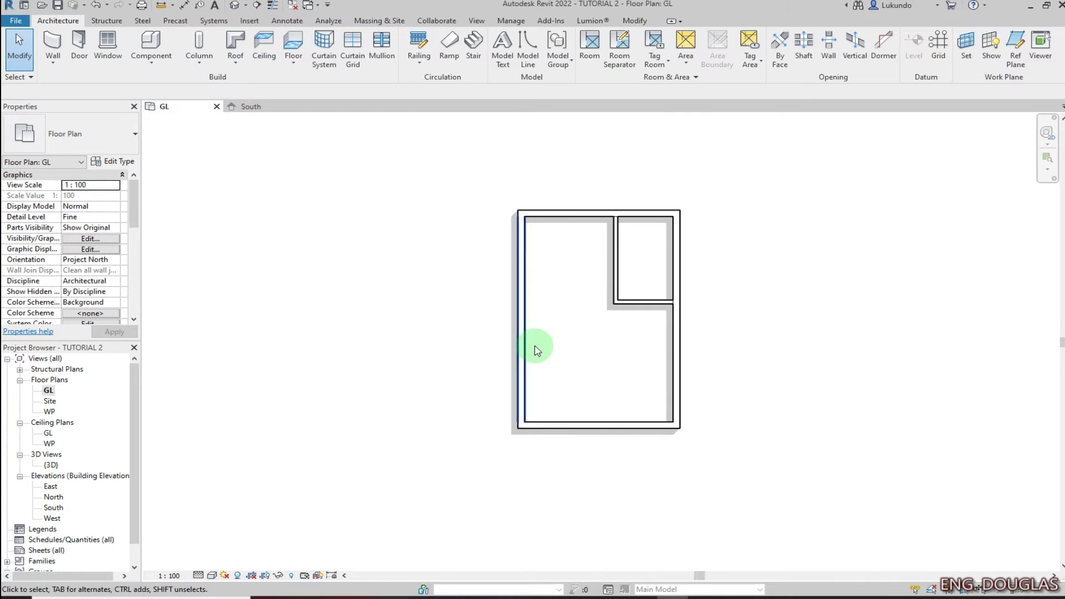
{"action": "scroll", "coordinate": [576, 353], "scroll_direction": "up", "scroll_amount": 1}
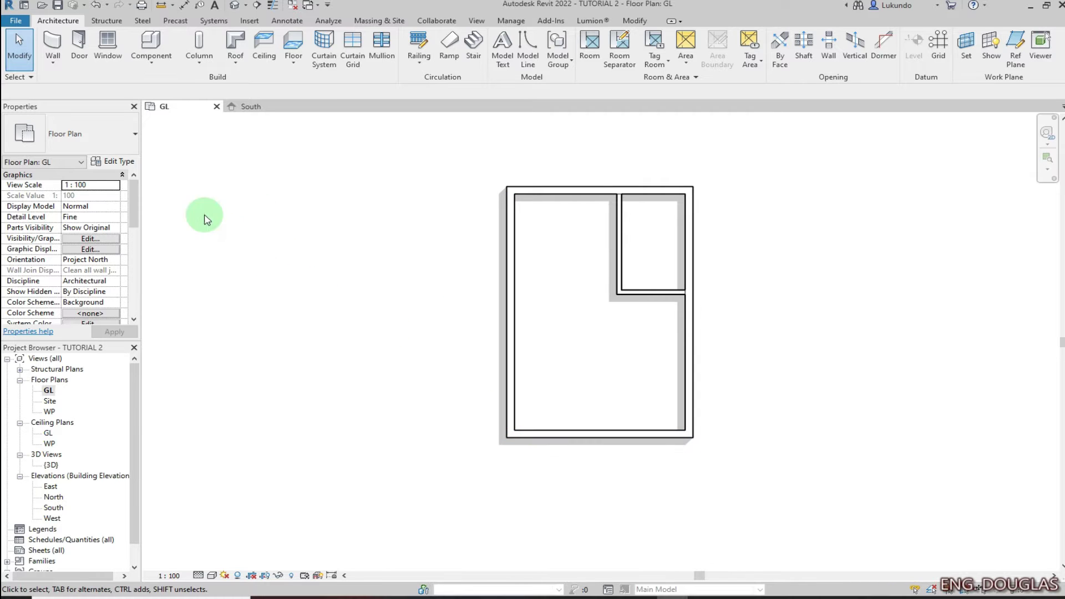
Start the Door tool and check the available door types
{"action": "left_click", "coordinate": [80, 52]}
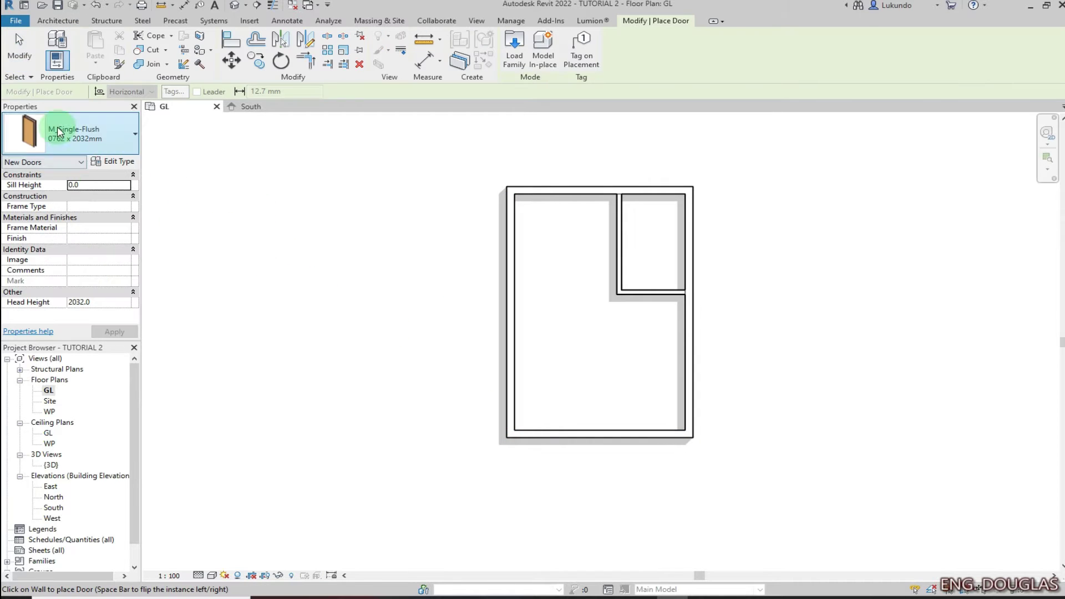
{"action": "left_click", "coordinate": [132, 136]}
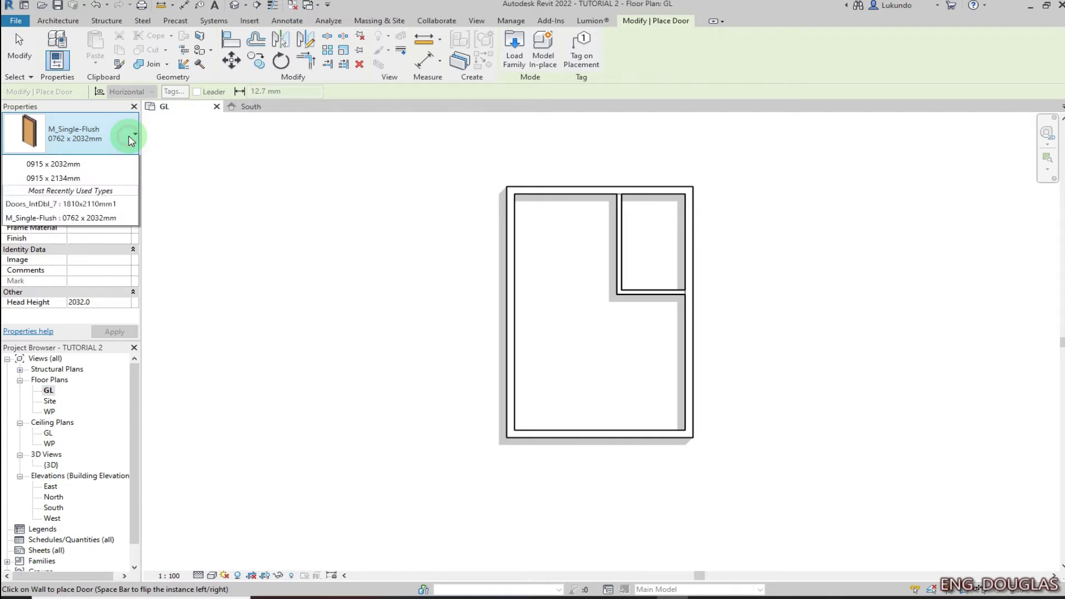
{"action": "left_click", "coordinate": [132, 138]}
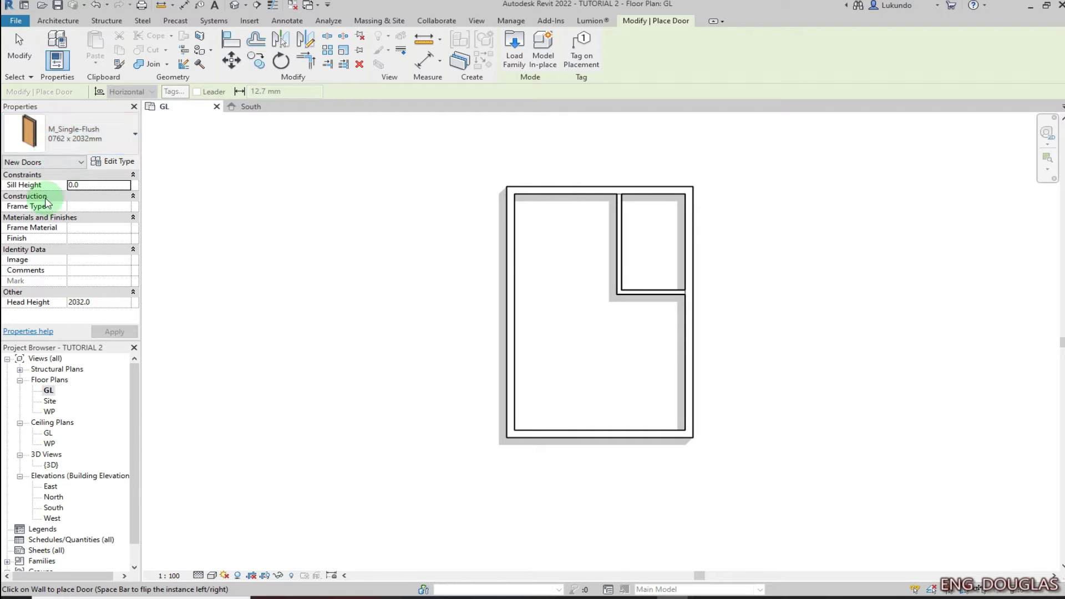
Load the Doors_Concept_ExtDbl family from UK > Doors > External Doors
{"action": "left_click", "coordinate": [514, 50]}
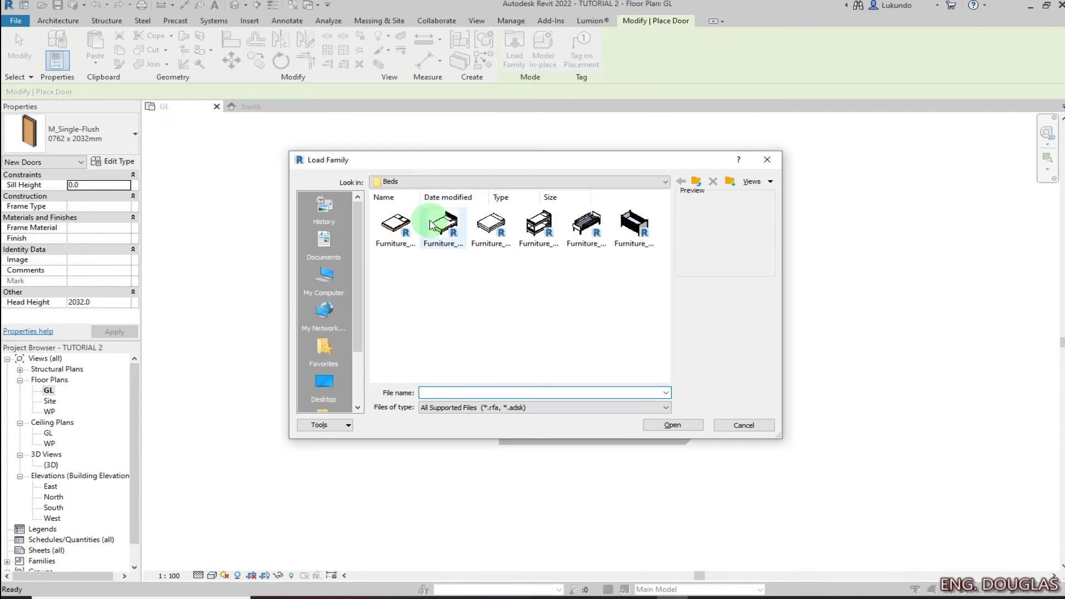
{"action": "left_click", "coordinate": [588, 244]}
{"action": "left_click", "coordinate": [696, 181]}
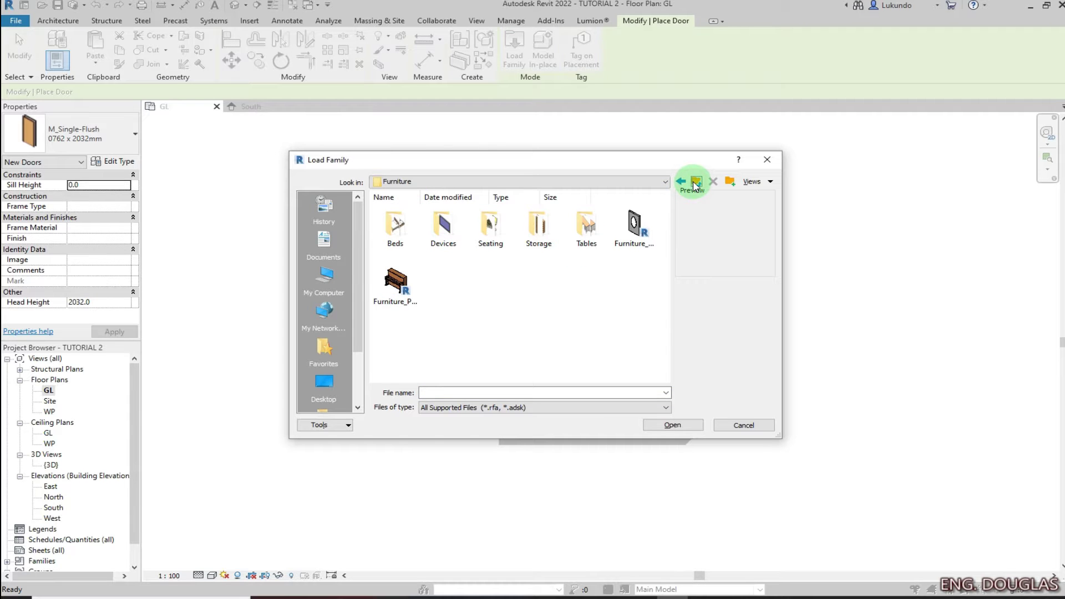
{"action": "left_click", "coordinate": [695, 183]}
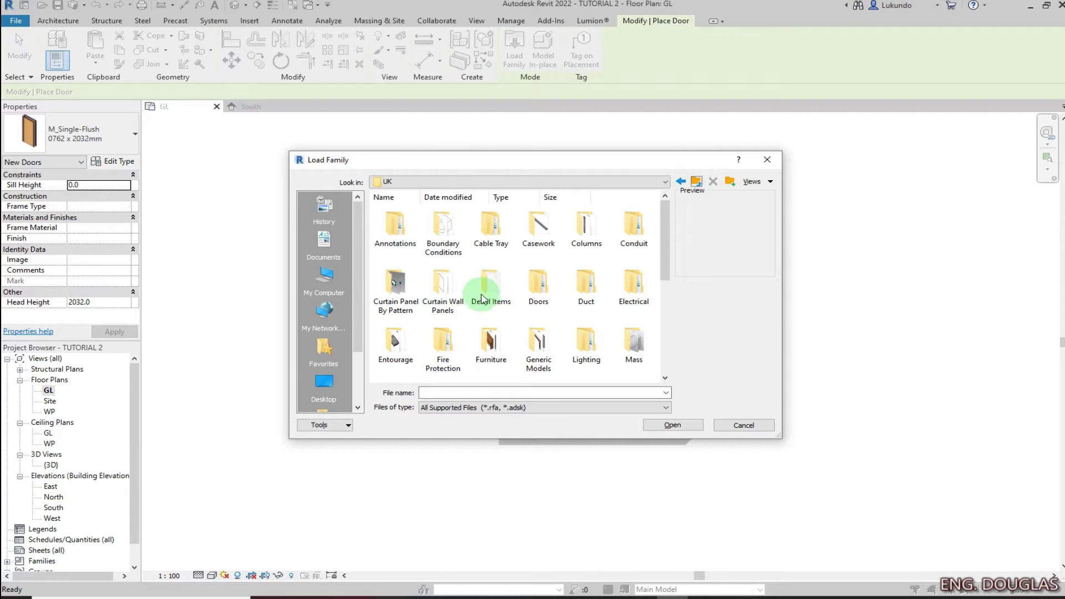
{"action": "double_click", "coordinate": [538, 283]}
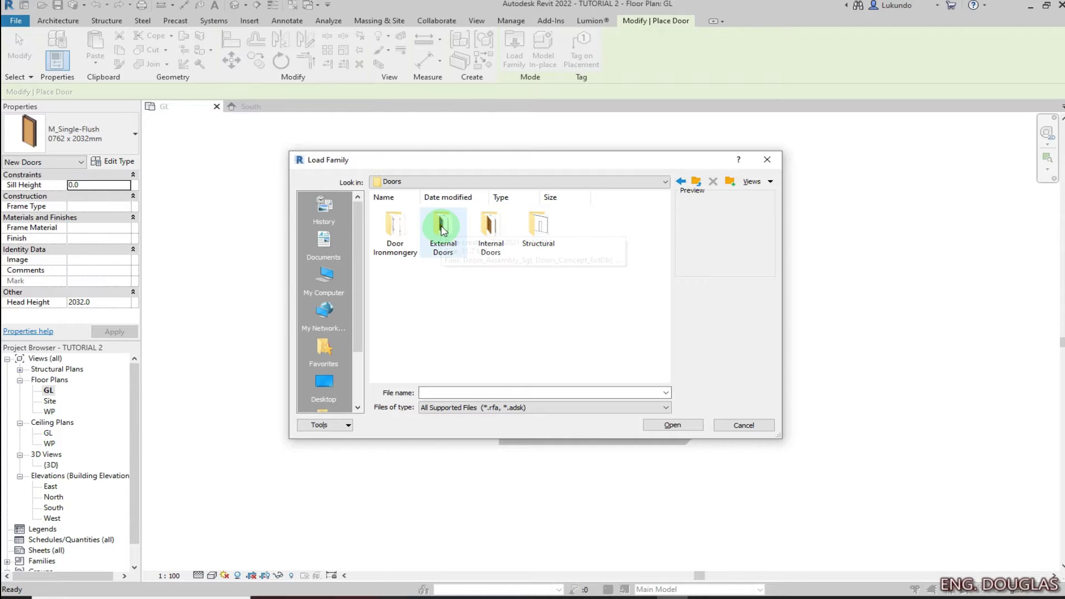
{"action": "double_click", "coordinate": [443, 230]}
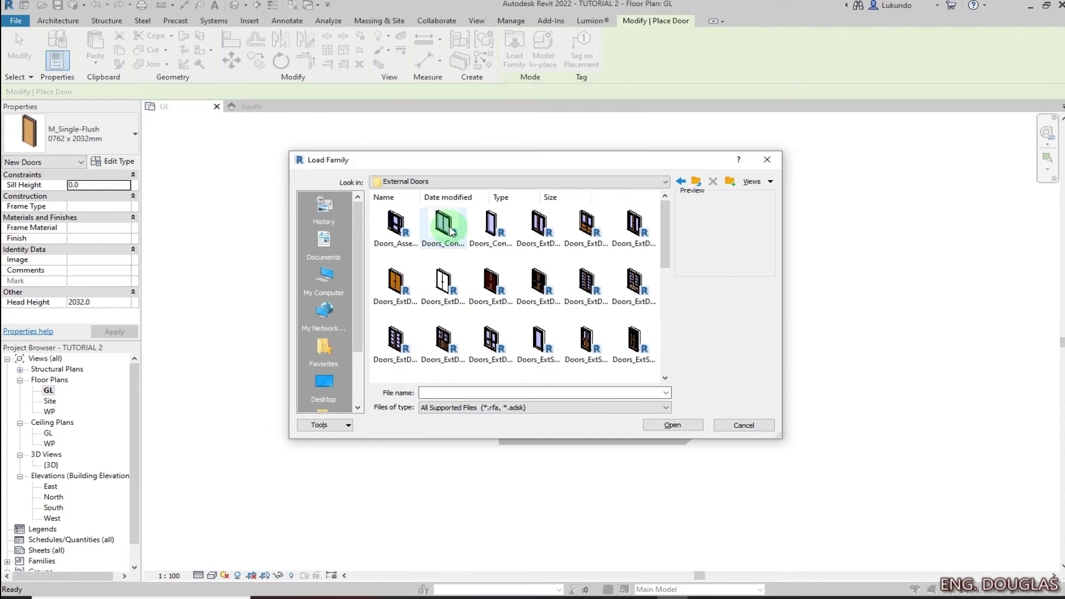
{"action": "left_click", "coordinate": [444, 226]}
{"action": "left_click", "coordinate": [672, 424]}
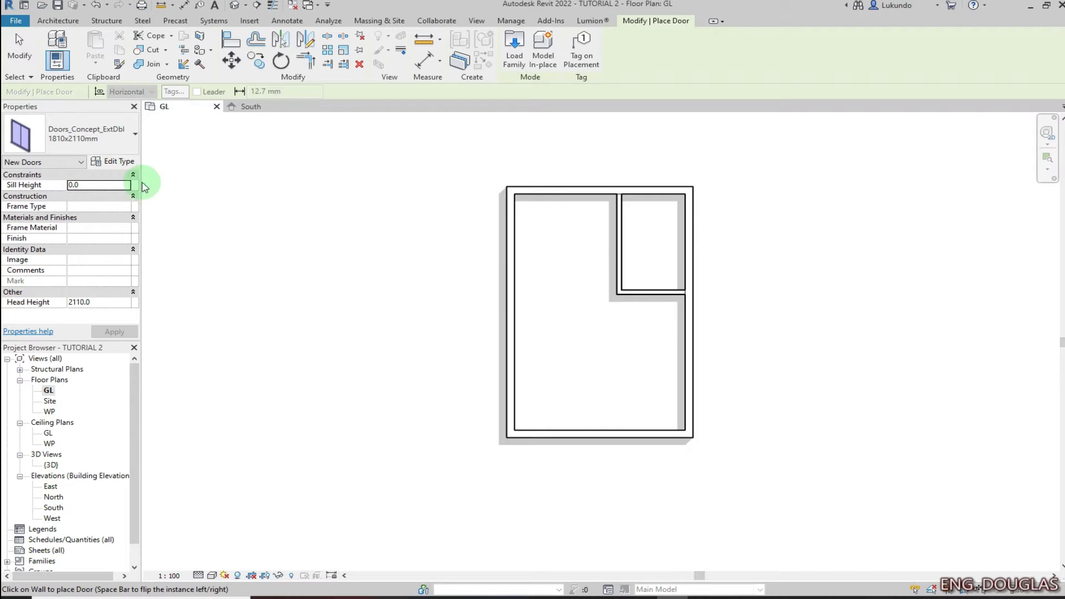
{"action": "left_click", "coordinate": [133, 136]}
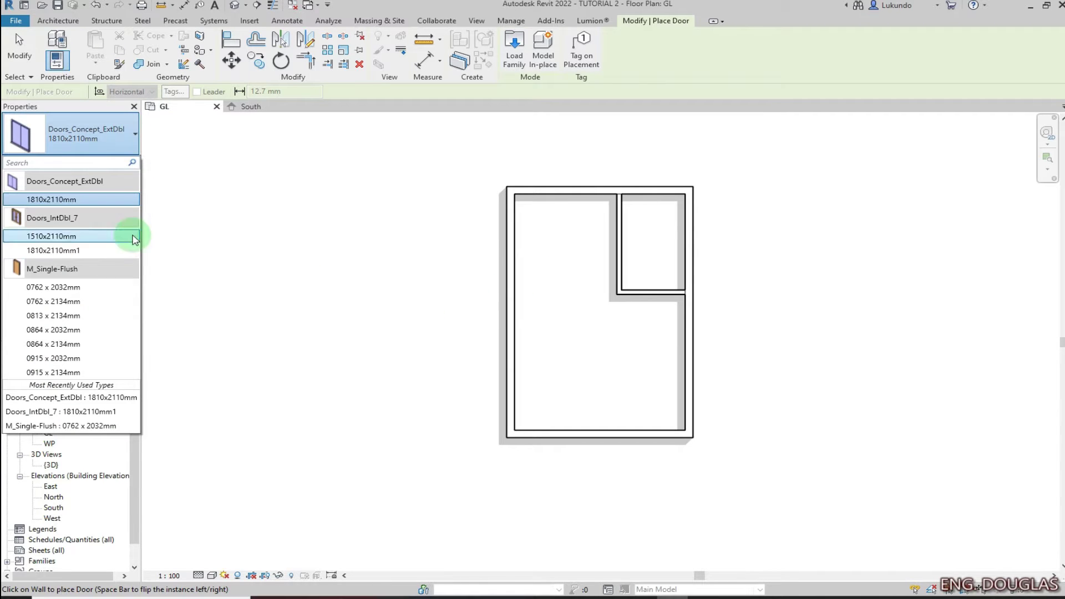
Place a Doors_IntDbl_7 1810x2110mm1 double door in the bottom wall
{"action": "left_click", "coordinate": [51, 251]}
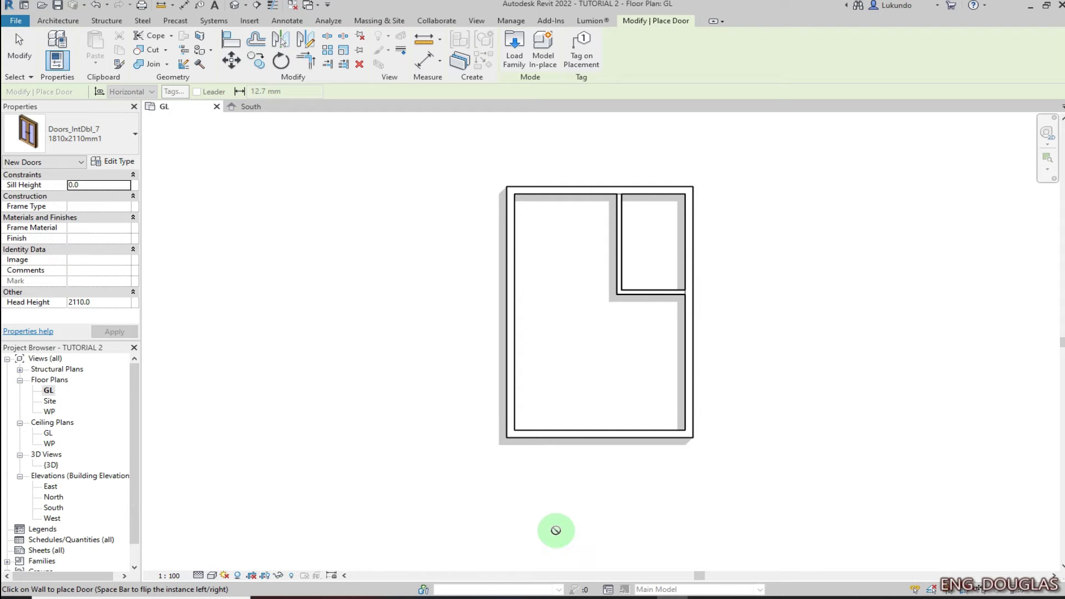
{"action": "left_click", "coordinate": [560, 432]}
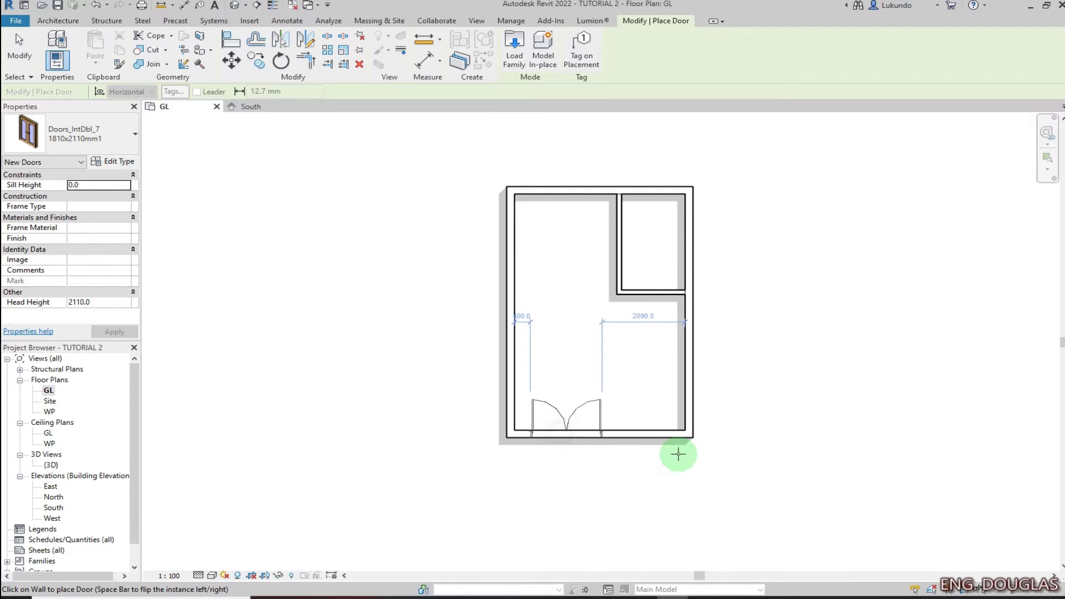
{"action": "key", "text": "Escape"}
{"action": "key", "text": "Escape"}
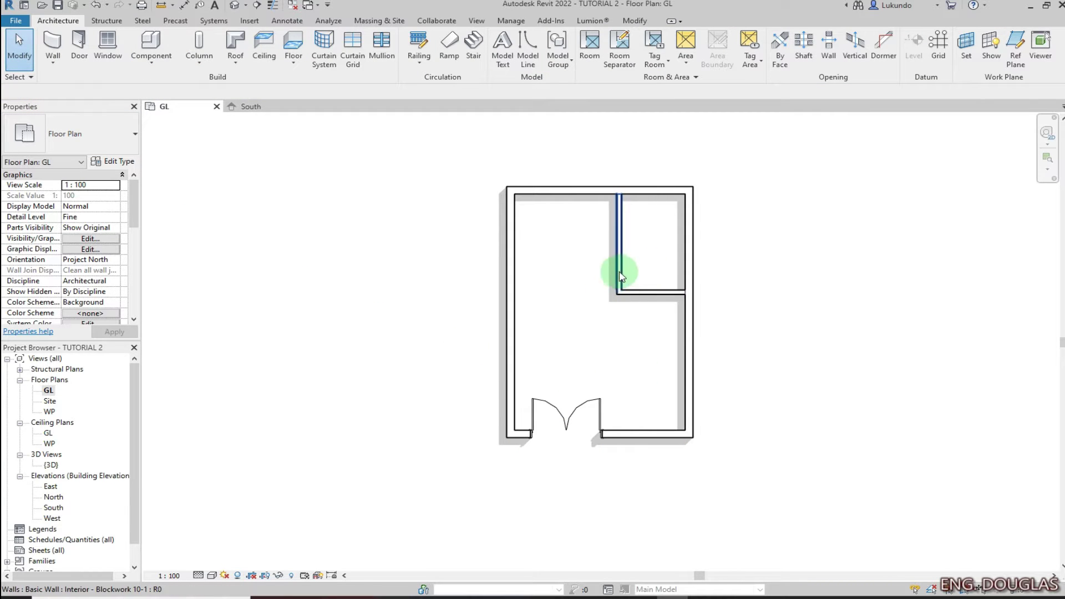
Place an M_Single-Flush 0762 x 2032mm door in the corner room's partition wall
{"action": "left_click", "coordinate": [79, 46]}
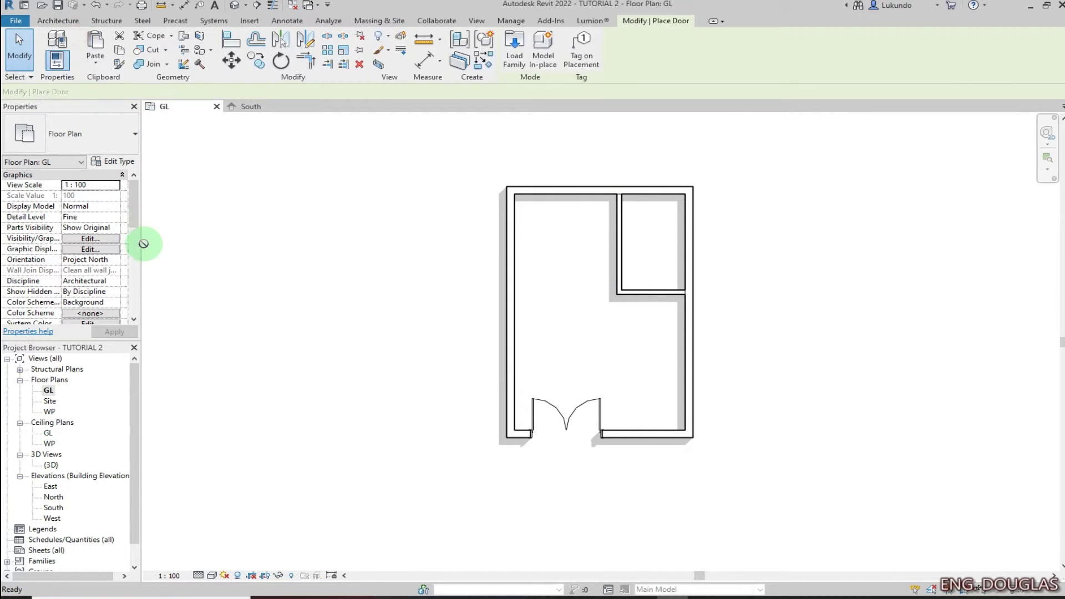
{"action": "left_click", "coordinate": [135, 133]}
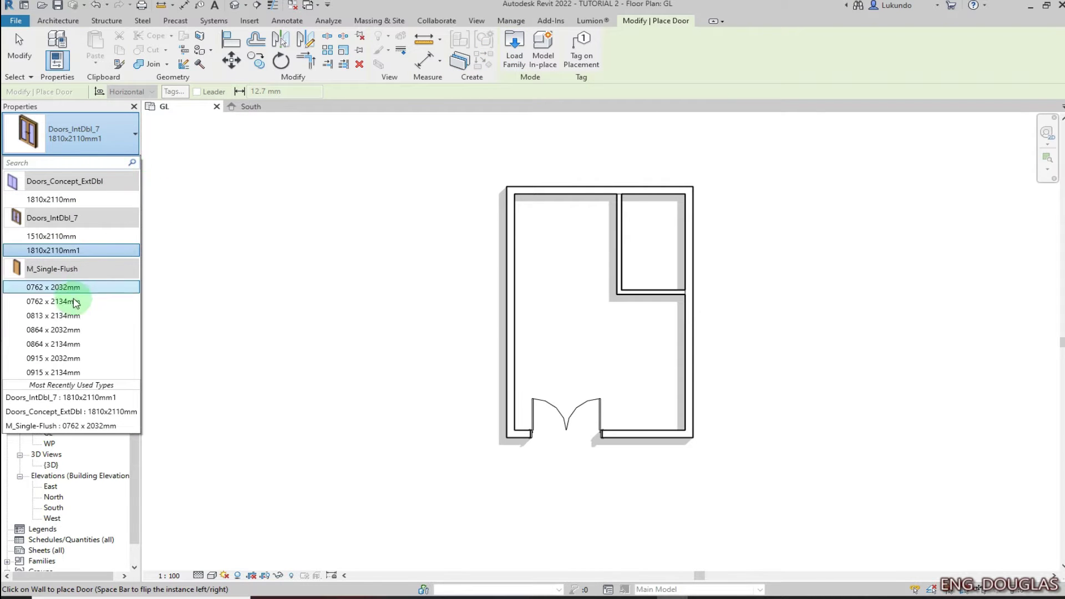
{"action": "left_click", "coordinate": [42, 287]}
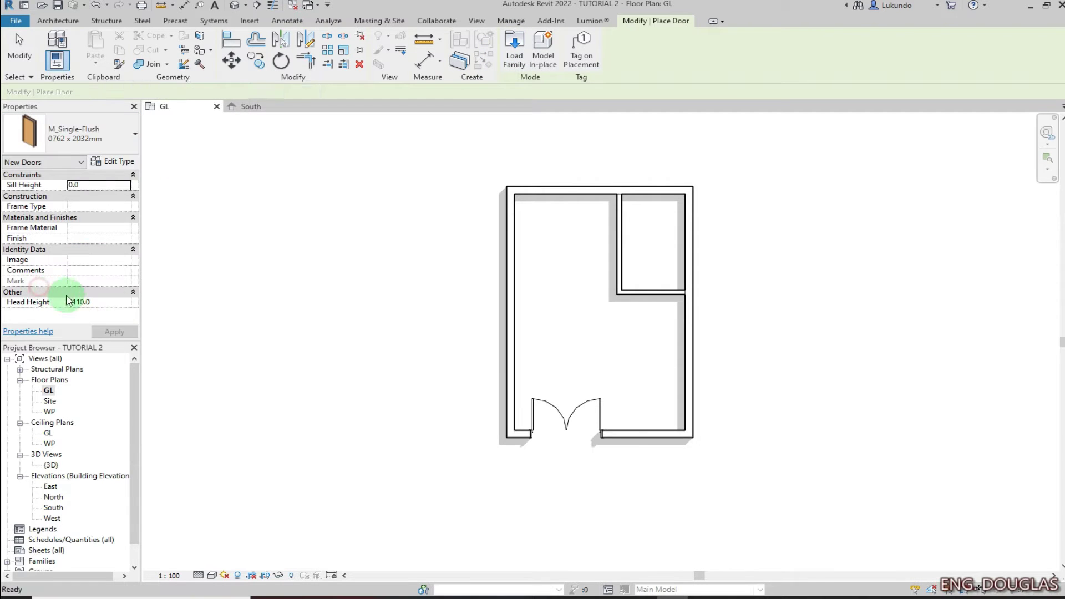
{"action": "left_click", "coordinate": [622, 272]}
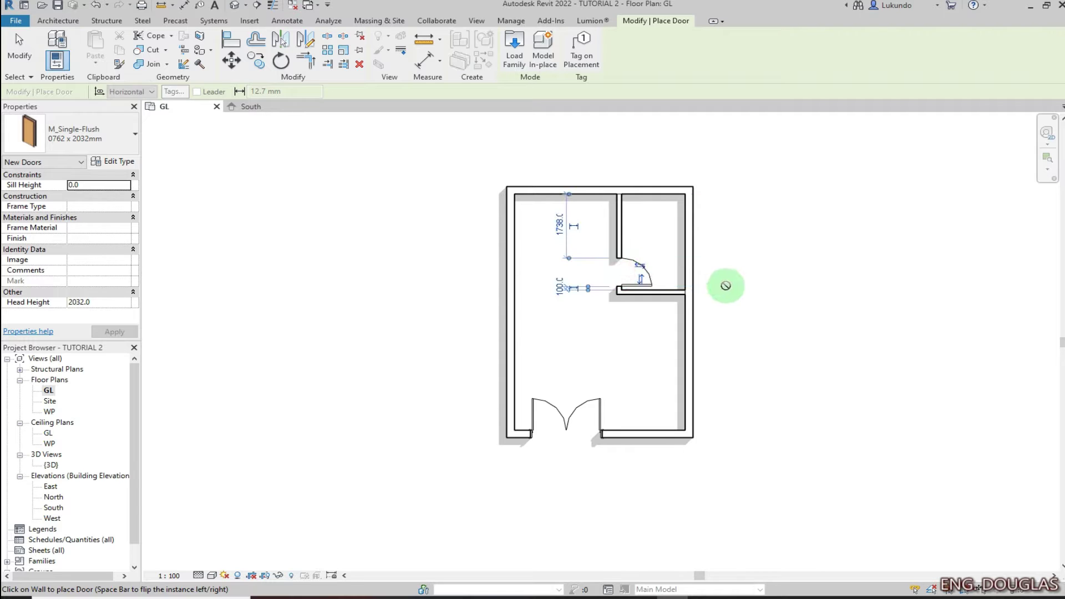
{"action": "left_click", "coordinate": [19, 50]}
{"action": "scroll", "coordinate": [650, 308], "scroll_direction": "up", "scroll_amount": 2}
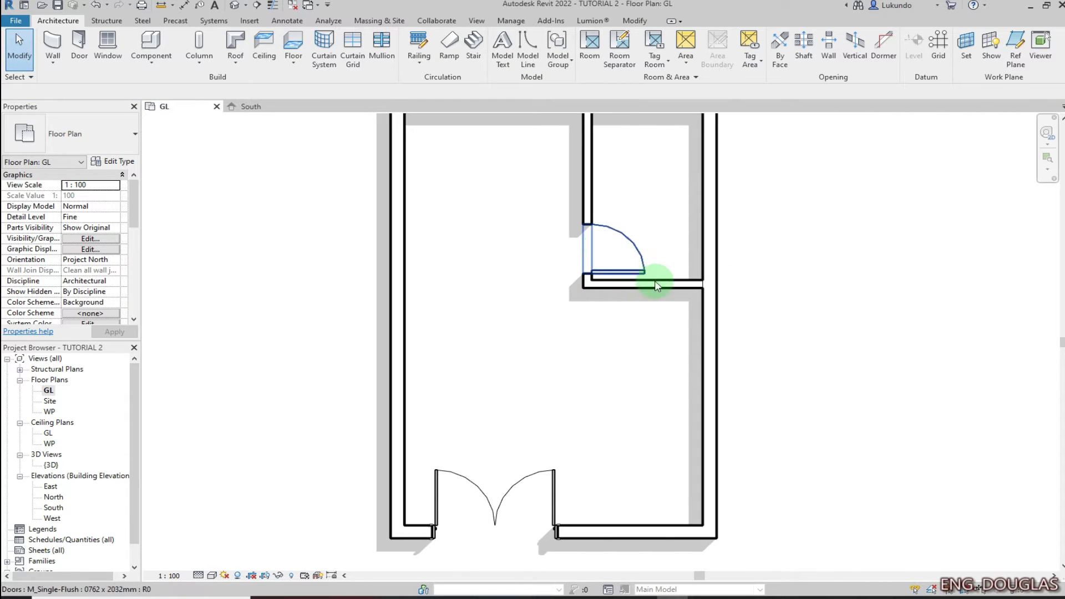
Change the M_Single-Flush door type's Width from 762 to 700 in Type Properties
{"action": "left_click", "coordinate": [634, 248]}
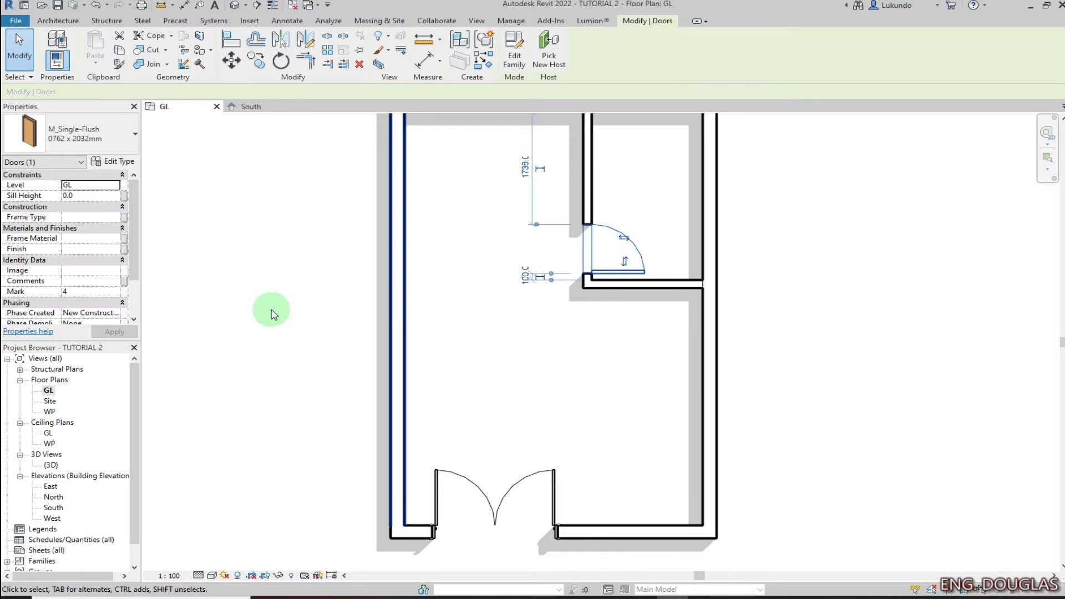
{"action": "left_click", "coordinate": [112, 163]}
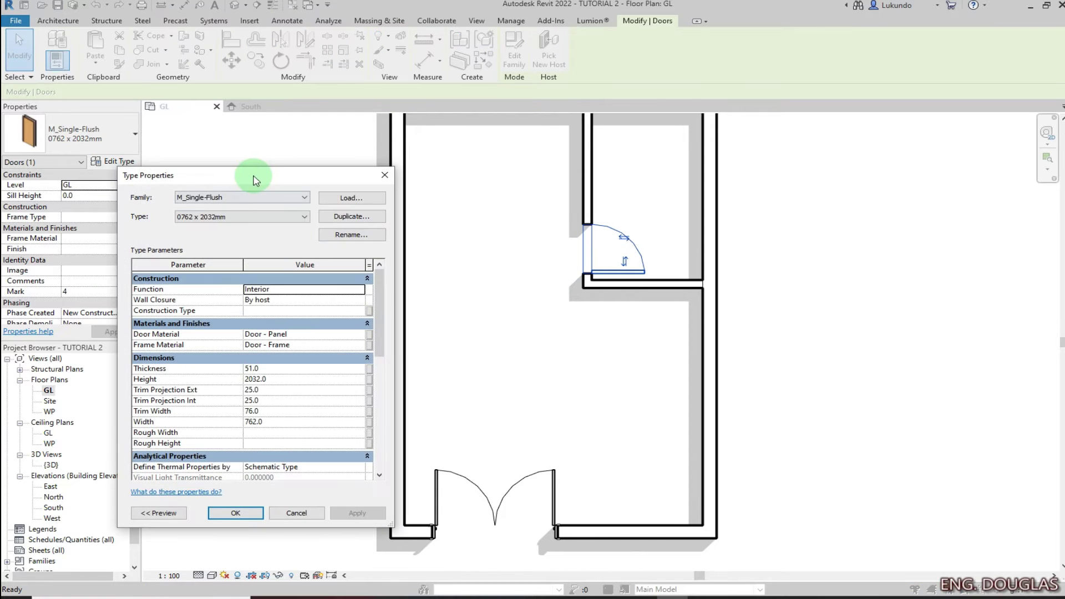
{"action": "left_click_drag", "start_coordinate": [253, 180], "coordinate": [274, 51]}
{"action": "left_click", "coordinate": [277, 249]}
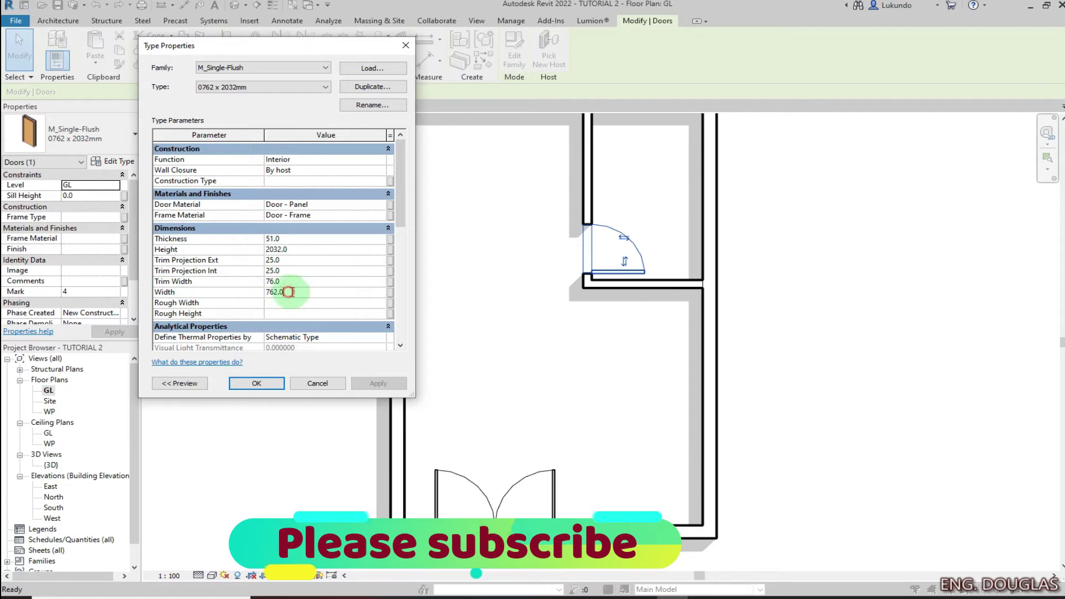
{"action": "left_click", "coordinate": [253, 292]}
{"action": "type", "text": "700"}
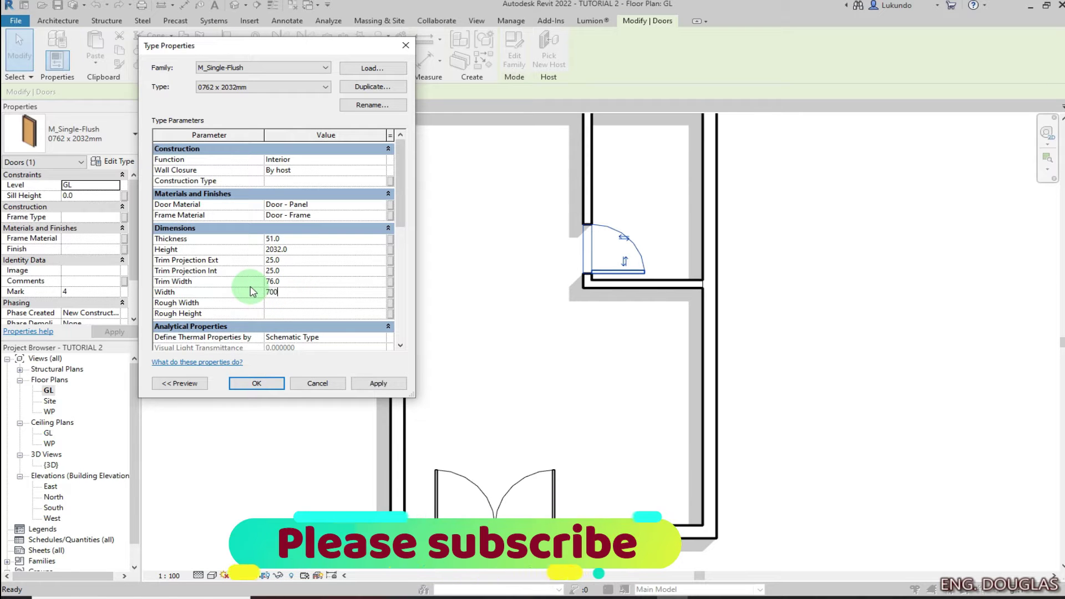
{"action": "left_click", "coordinate": [300, 249]}
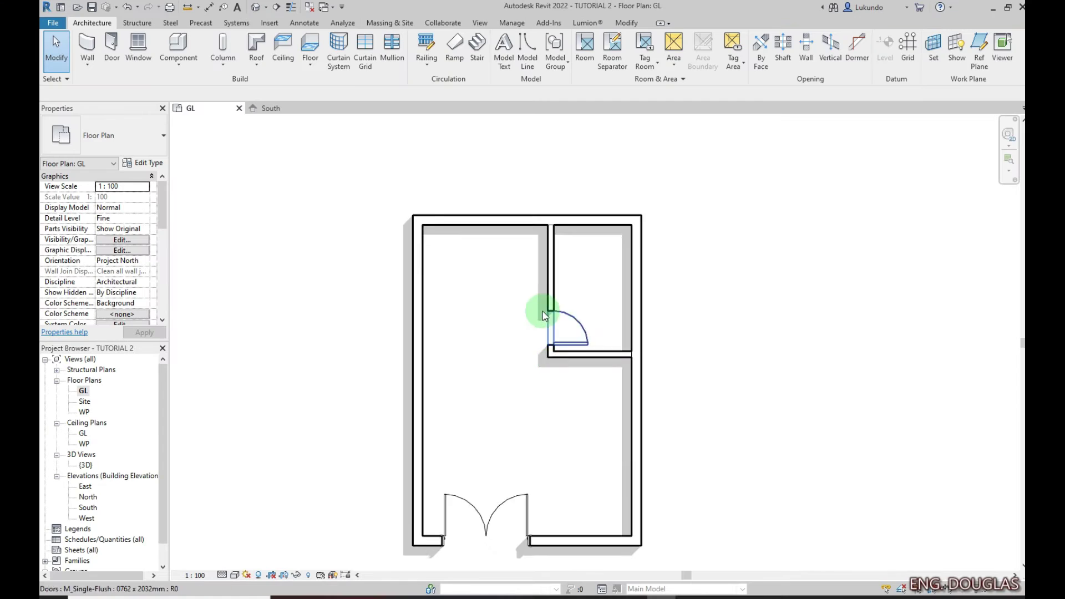
{"action": "scroll", "coordinate": [532, 388], "scroll_direction": "down", "scroll_amount": 2}
{"action": "scroll", "coordinate": [523, 427], "scroll_direction": "up", "scroll_amount": 3}
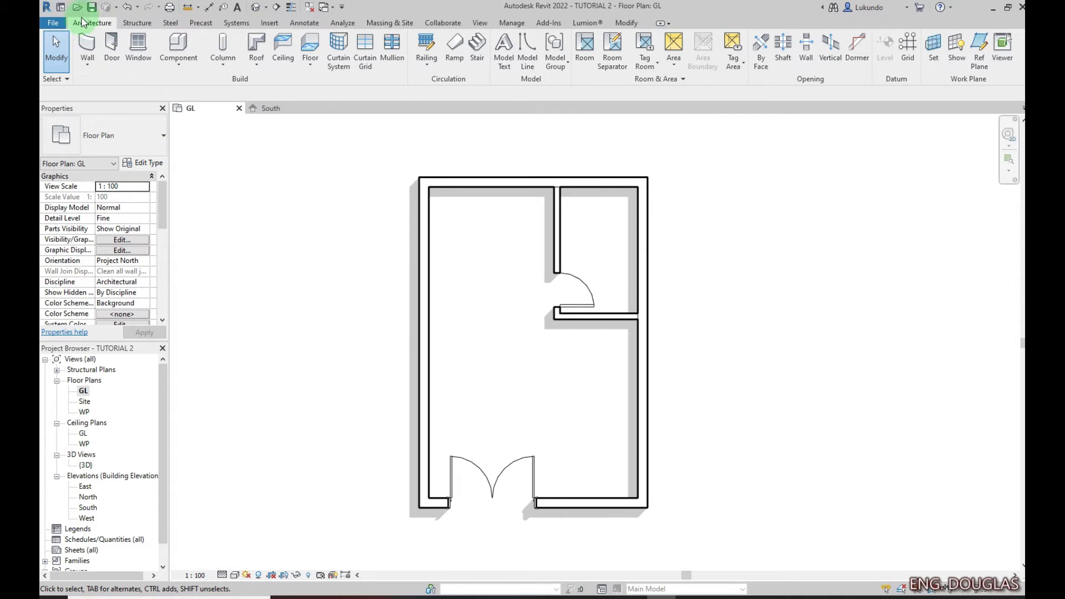
Start the Window tool and browse UK > Windows in Load Family, closing without loading
{"action": "left_click", "coordinate": [138, 47]}
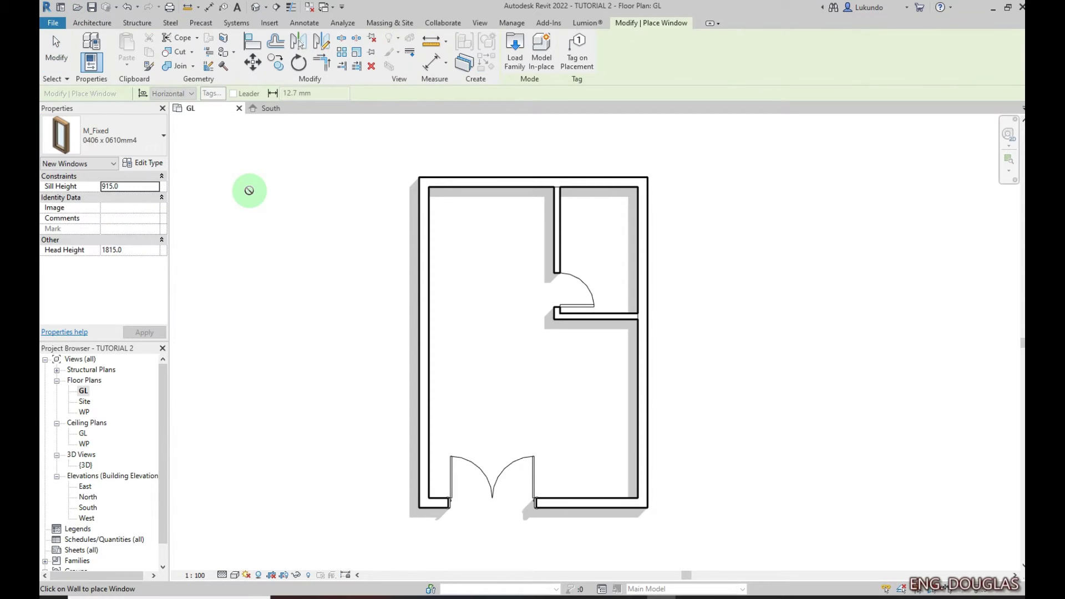
{"action": "left_click", "coordinate": [161, 137]}
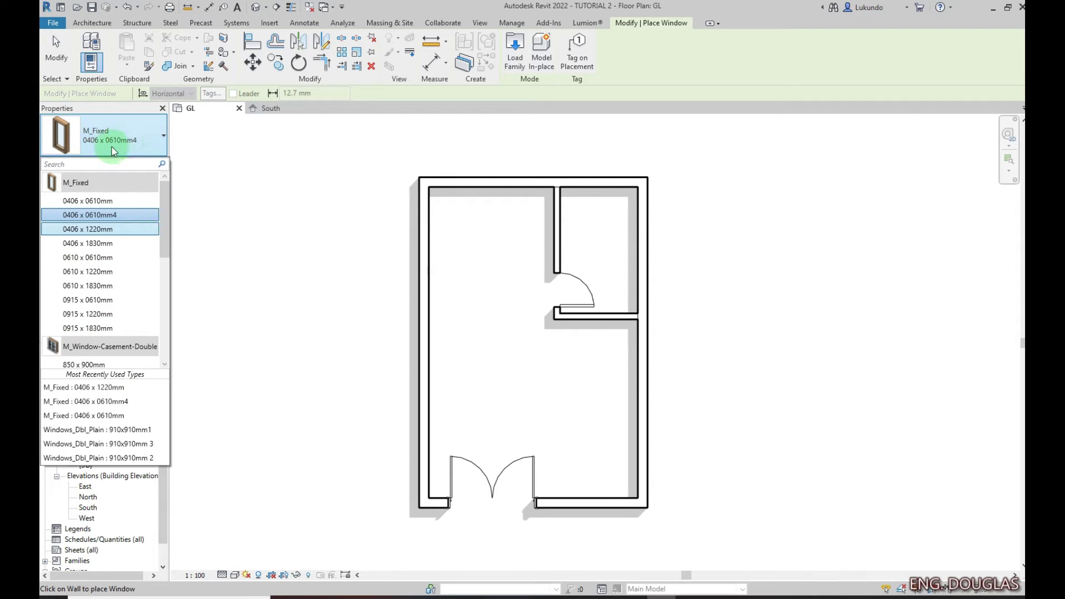
{"action": "left_click", "coordinate": [515, 49]}
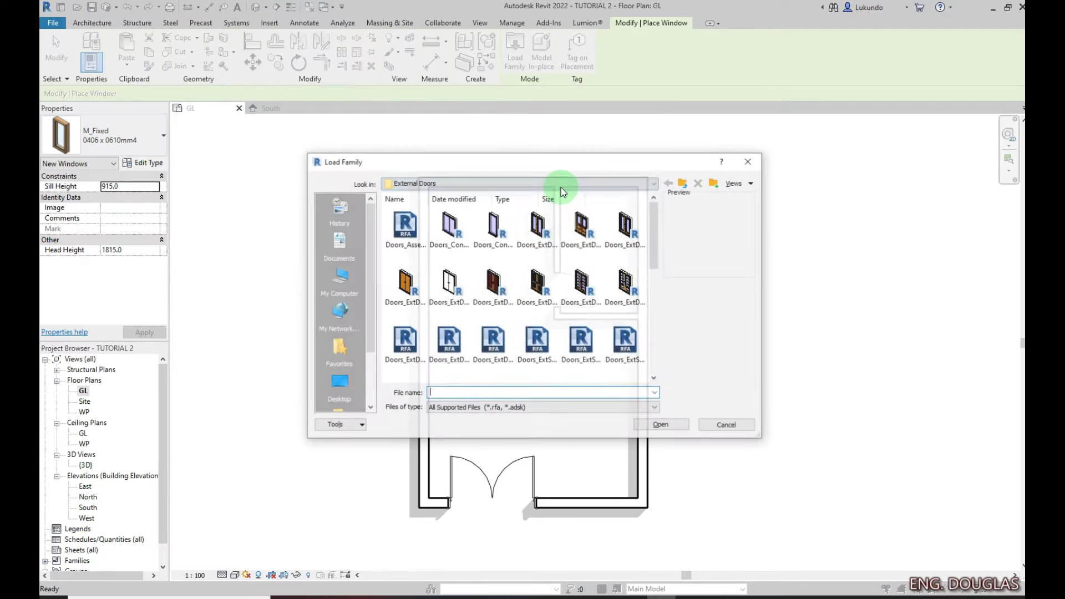
{"action": "left_click", "coordinate": [684, 184]}
{"action": "left_click", "coordinate": [686, 188]}
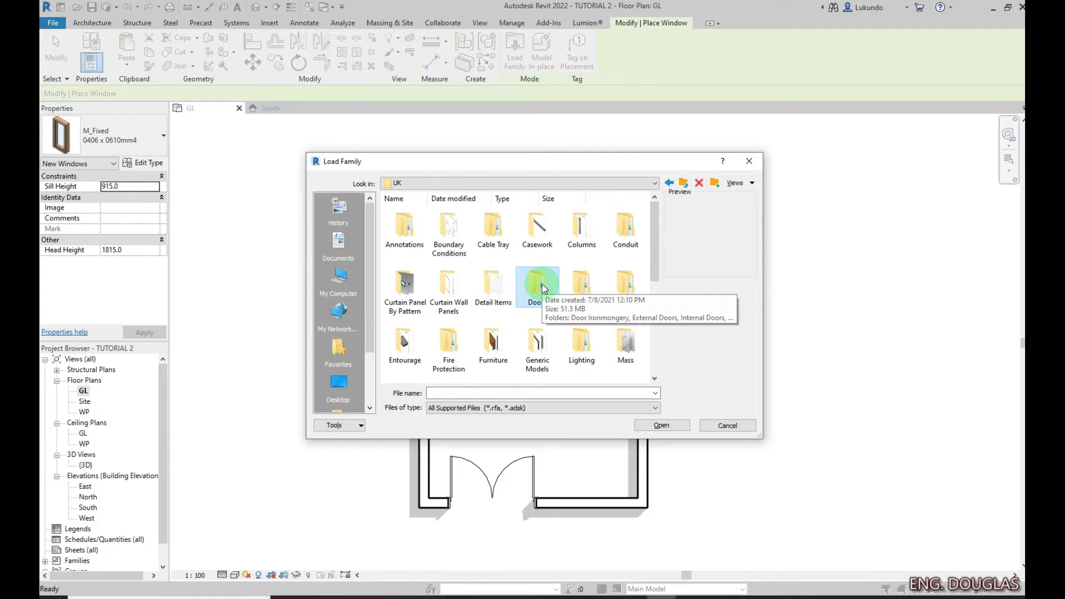
{"action": "scroll", "coordinate": [541, 284], "scroll_direction": "down", "scroll_amount": 5}
{"action": "left_click", "coordinate": [629, 355]}
{"action": "double_click", "coordinate": [630, 355]}
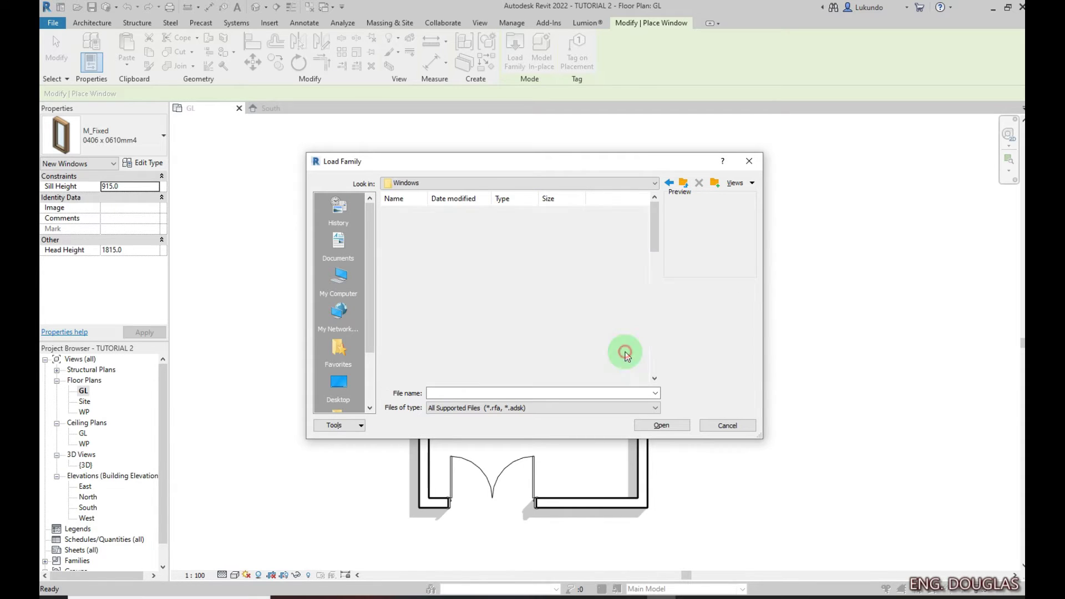
{"action": "scroll", "coordinate": [512, 344], "scroll_direction": "down", "scroll_amount": 6}
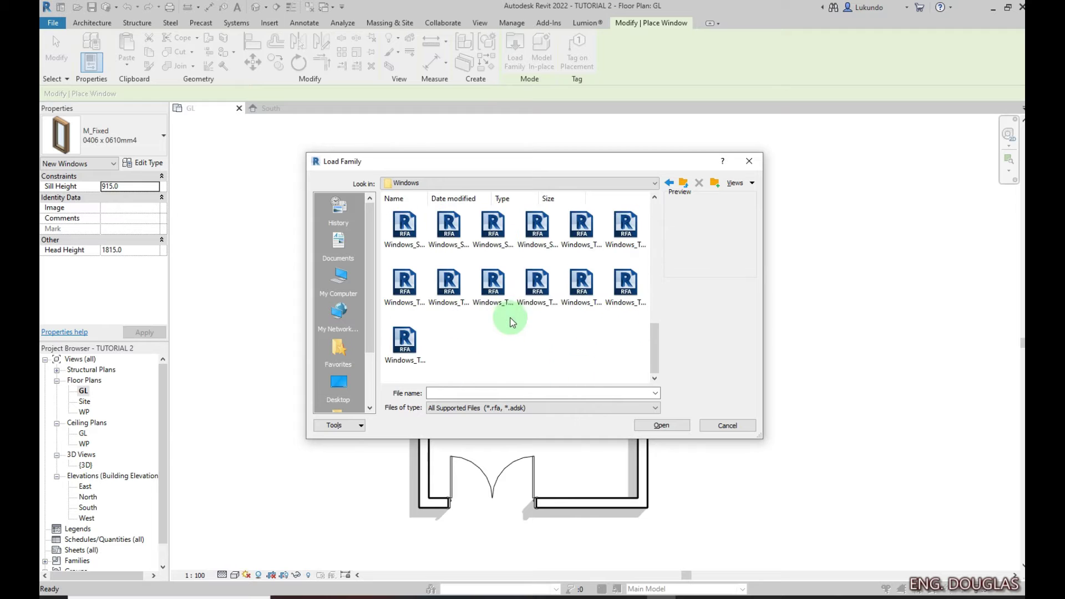
{"action": "left_click", "coordinate": [749, 161]}
Place a Windows_Dbl_Plain 910x910mm1 window in the bottom wall
{"action": "left_click", "coordinate": [164, 145]}
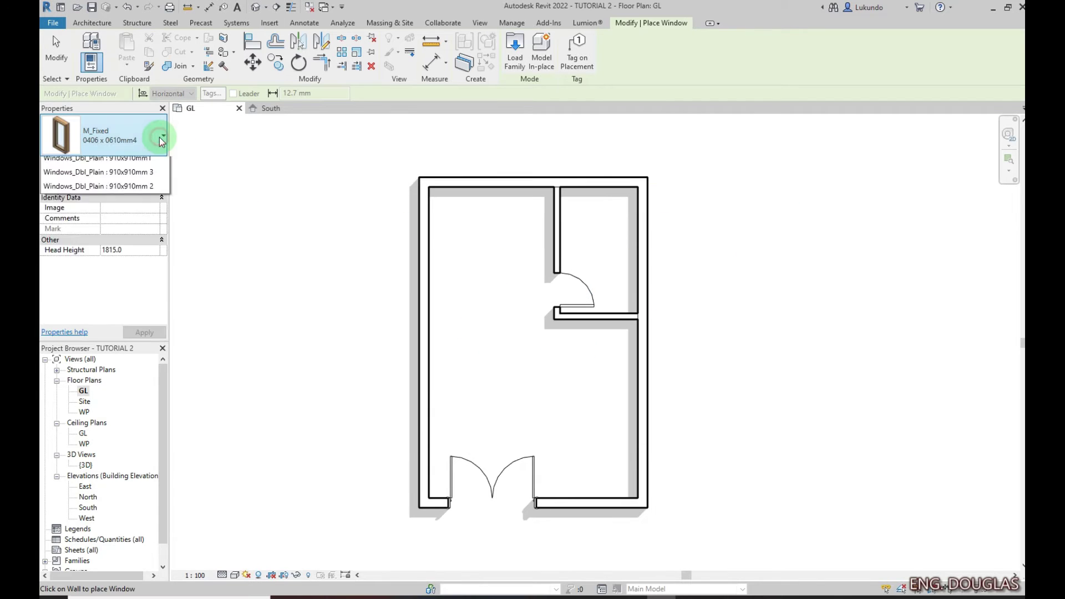
{"action": "scroll", "coordinate": [123, 277], "scroll_direction": "down", "scroll_amount": 5}
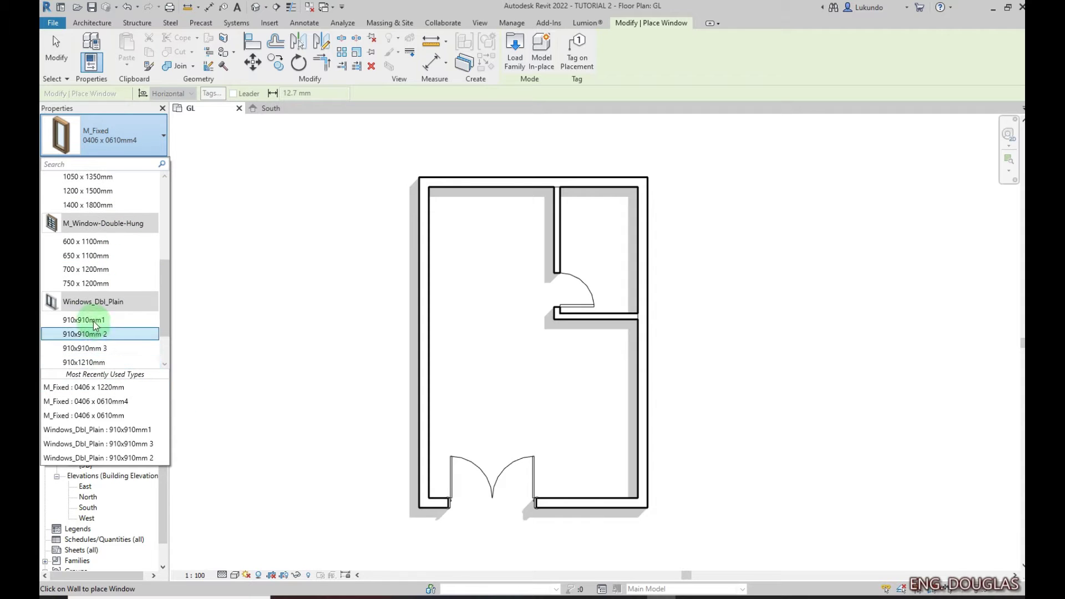
{"action": "left_click", "coordinate": [136, 324]}
{"action": "scroll", "coordinate": [535, 288], "scroll_direction": "down", "scroll_amount": 2}
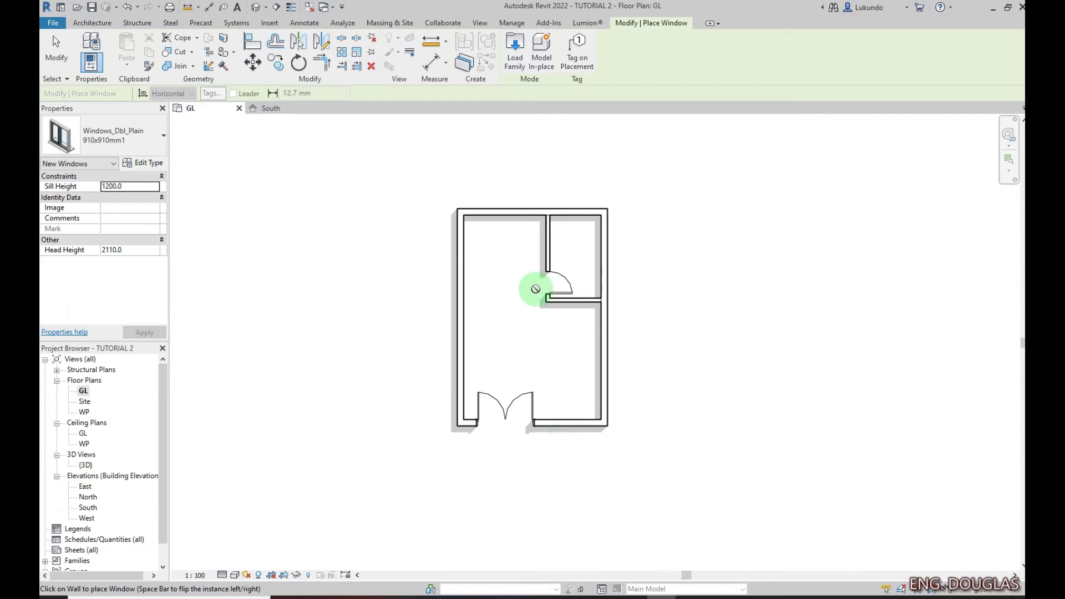
{"action": "scroll", "coordinate": [567, 452], "scroll_direction": "up", "scroll_amount": 1}
{"action": "left_click", "coordinate": [571, 411]}
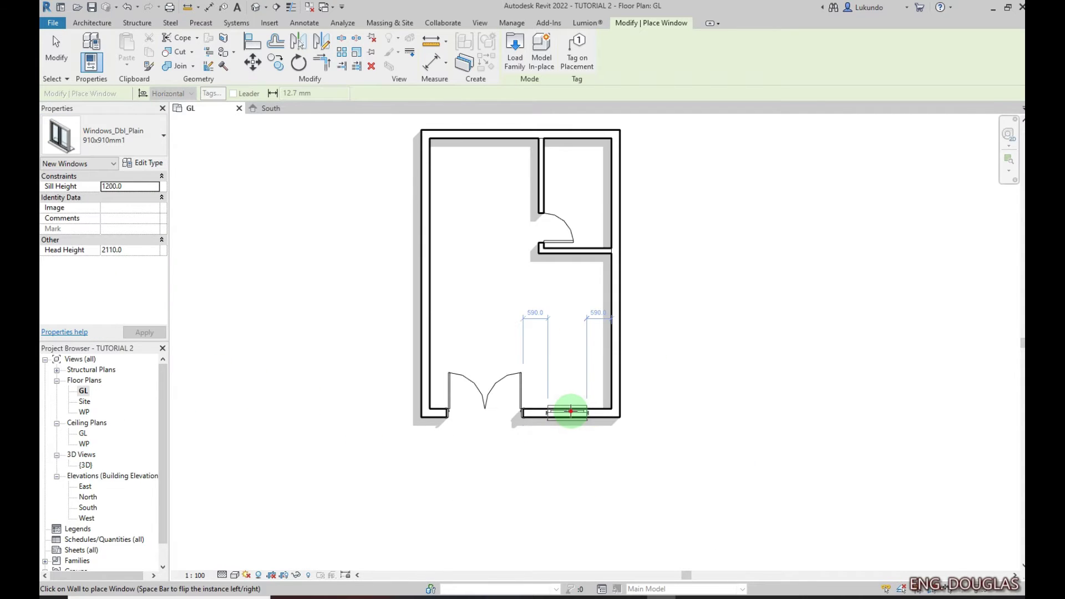
Place a 910x910mm 2 window in the lower left wall, then pick the 910x910mm 3 type
{"action": "left_click", "coordinate": [159, 138]}
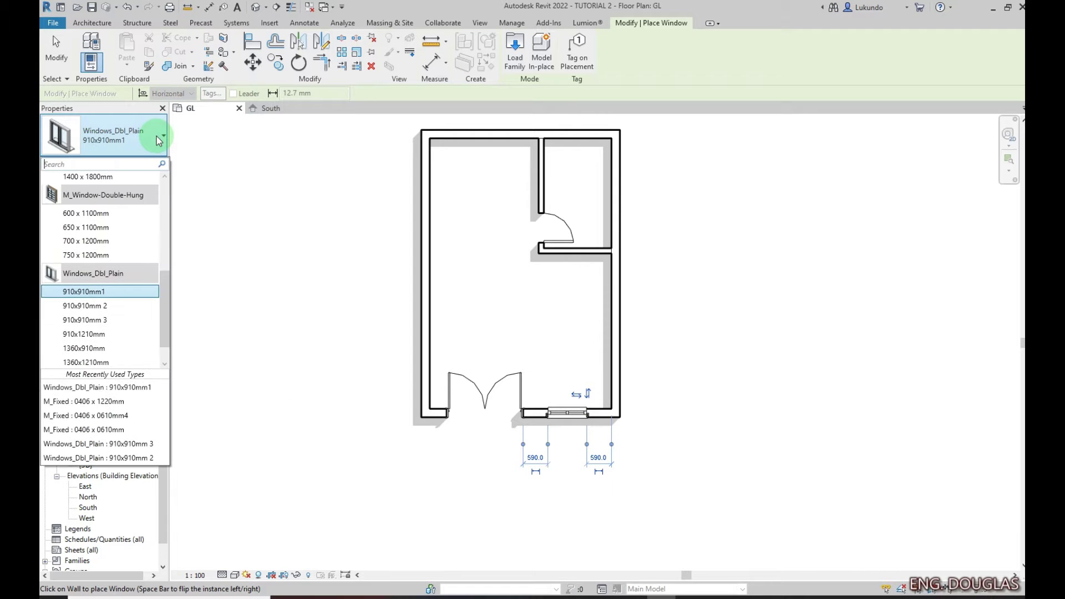
{"action": "left_click", "coordinate": [84, 306]}
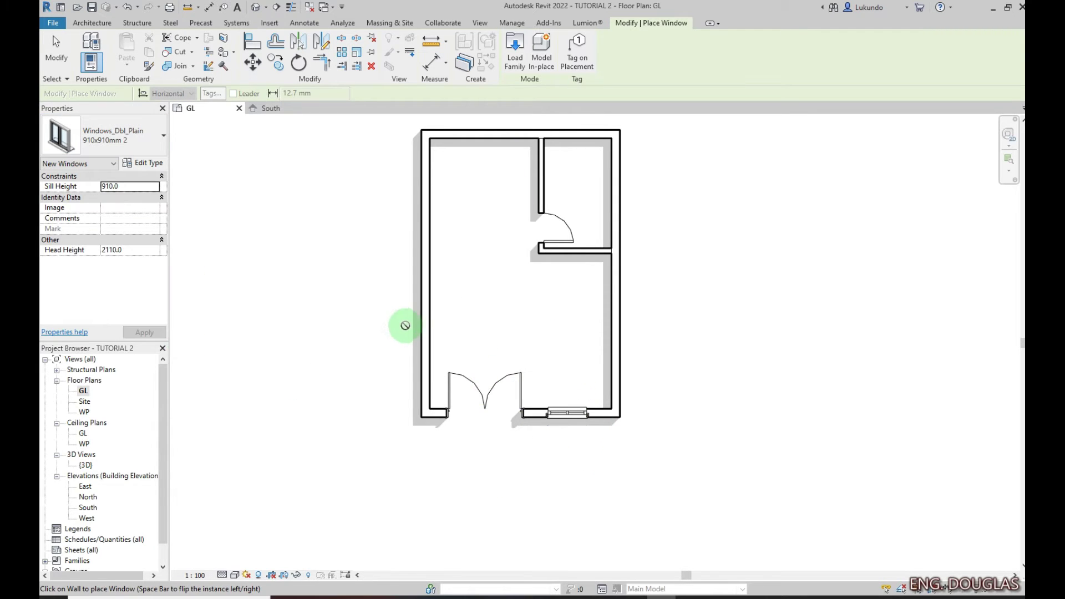
{"action": "left_click", "coordinate": [424, 323]}
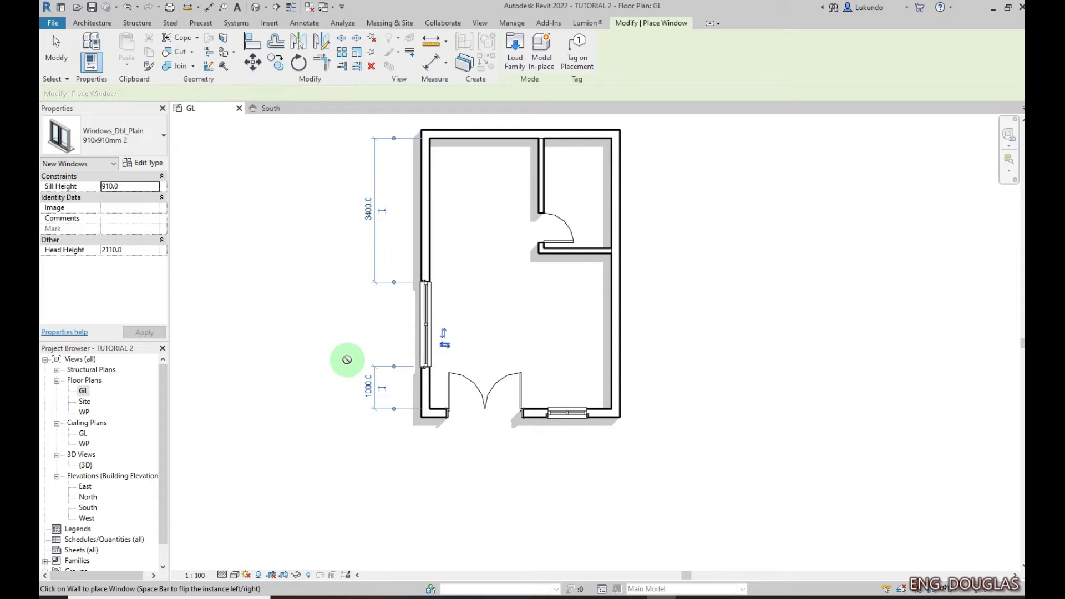
{"action": "left_click", "coordinate": [162, 139]}
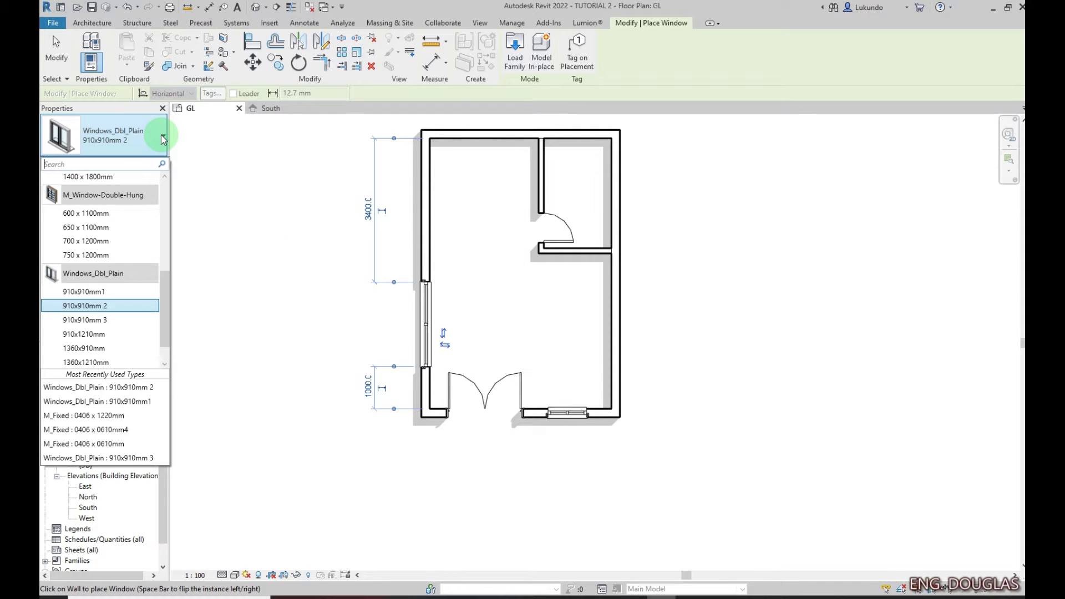
{"action": "left_click", "coordinate": [95, 322]}
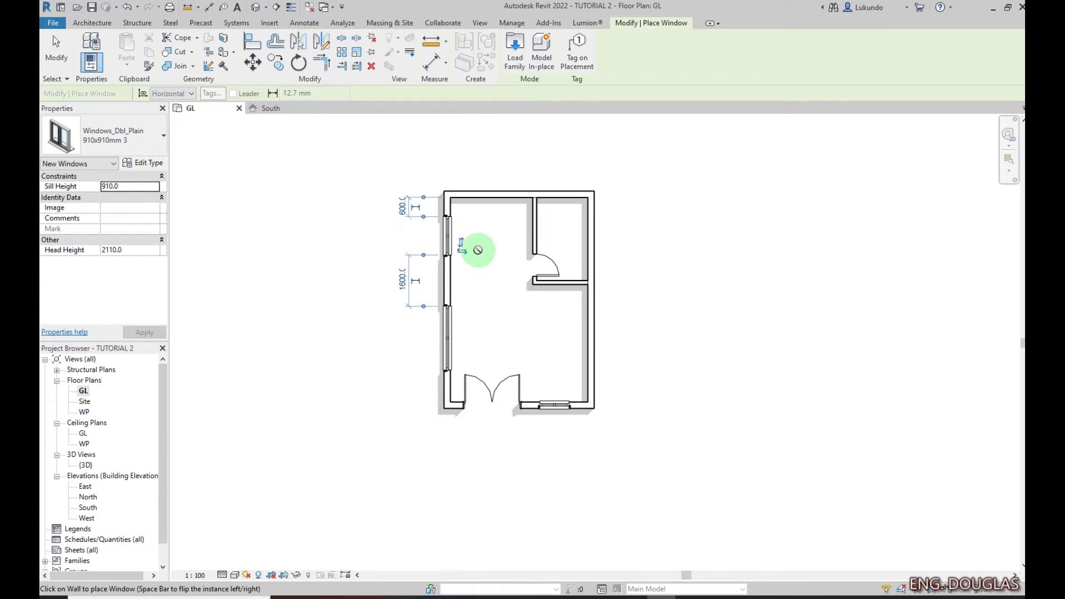
{"action": "scroll", "coordinate": [448, 230], "scroll_direction": "up", "scroll_amount": 2}
Place the third window in the upper left wall and cancel a trial type duplication
{"action": "left_click", "coordinate": [57, 50]}
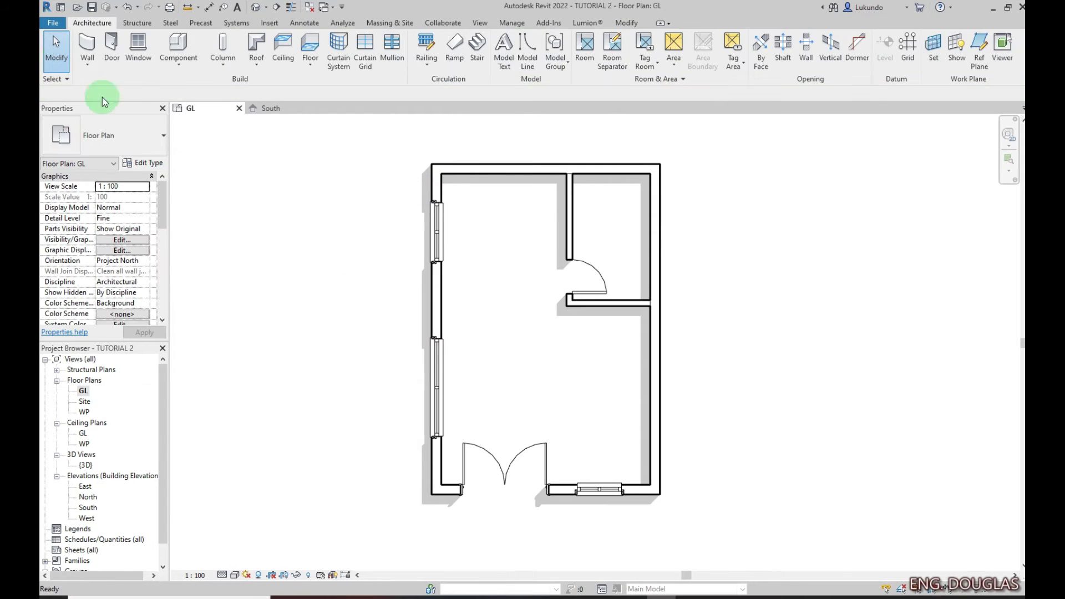
{"action": "left_click", "coordinate": [420, 210]}
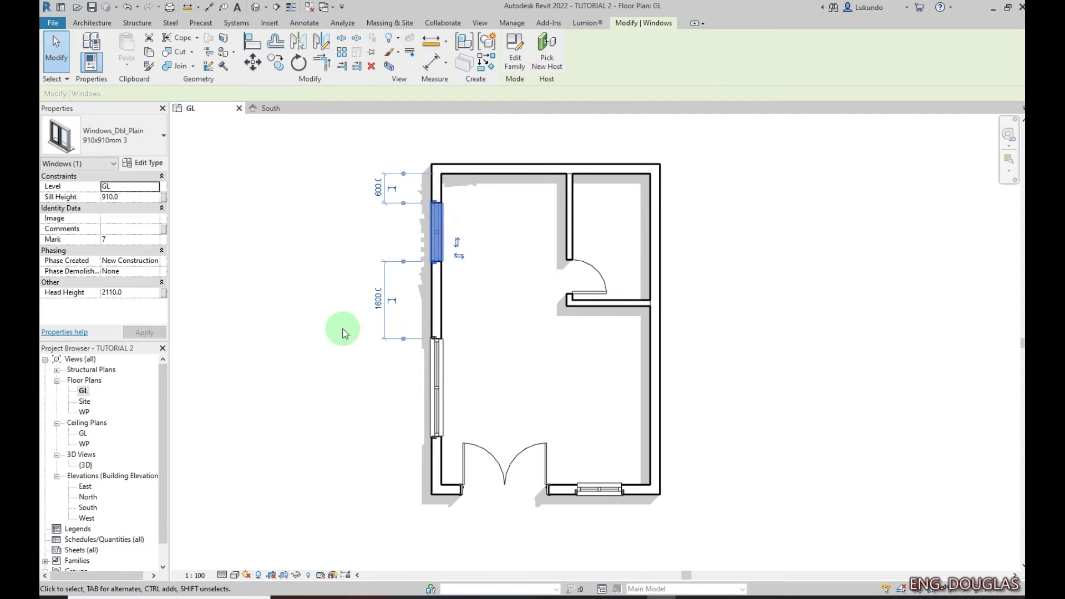
{"action": "left_click", "coordinate": [143, 163]}
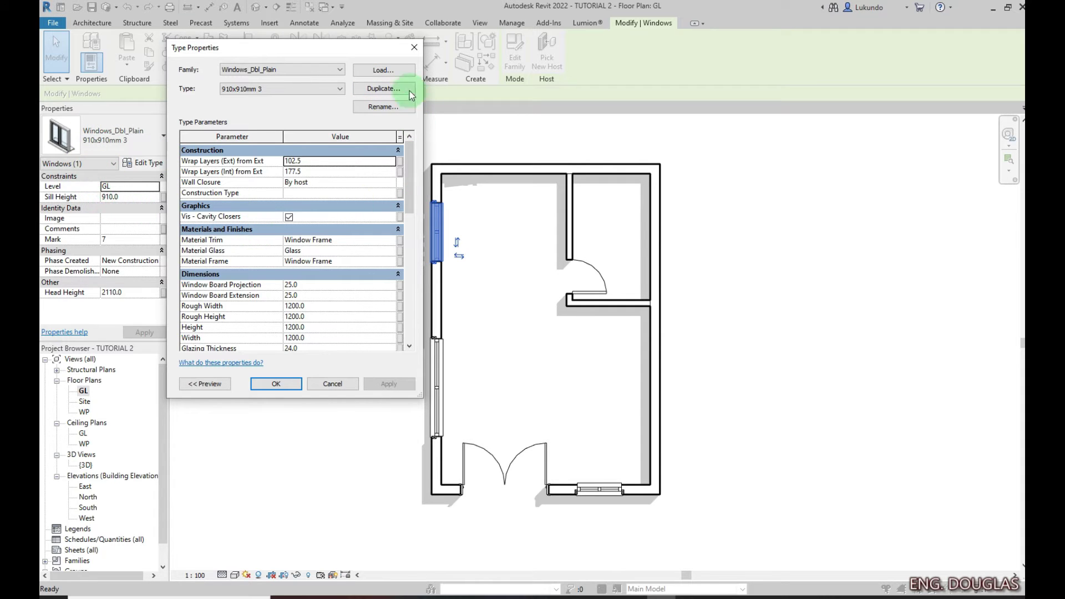
{"action": "left_click", "coordinate": [382, 89]}
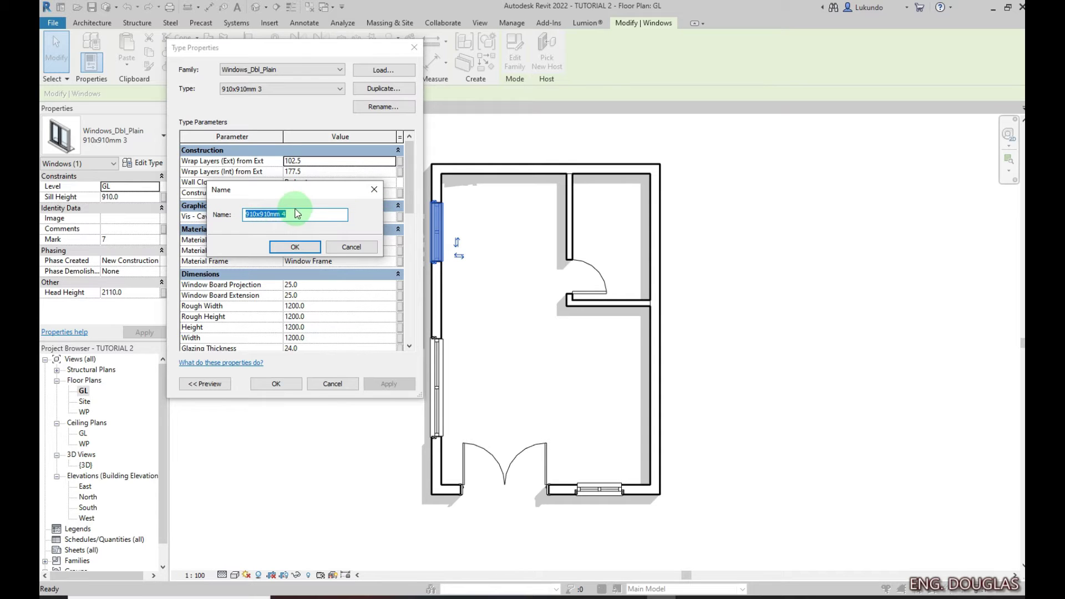
{"action": "left_click", "coordinate": [374, 191]}
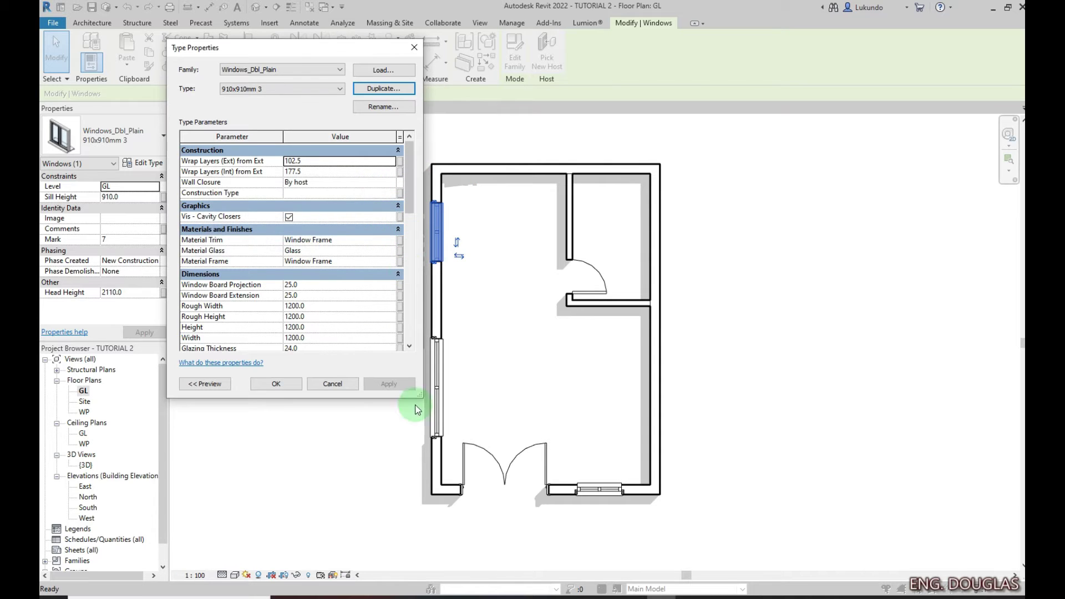
{"action": "left_click", "coordinate": [333, 384]}
{"action": "left_click", "coordinate": [579, 443]}
Duplicate the bottom-wall window's type as a new type named W1
{"action": "left_click", "coordinate": [596, 489]}
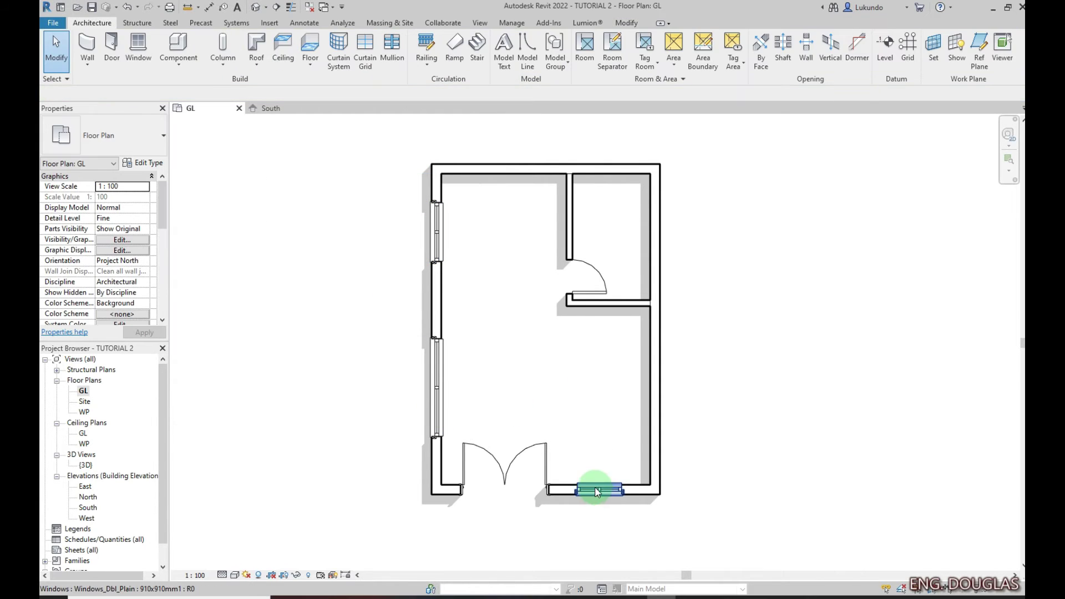
{"action": "left_click", "coordinate": [145, 165]}
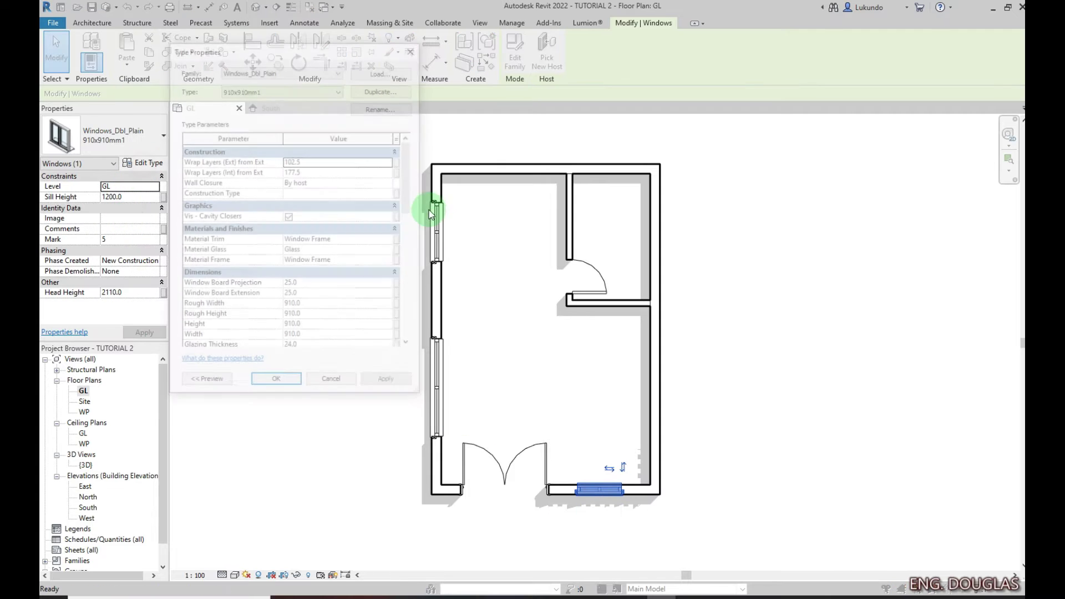
{"action": "left_click", "coordinate": [382, 89]}
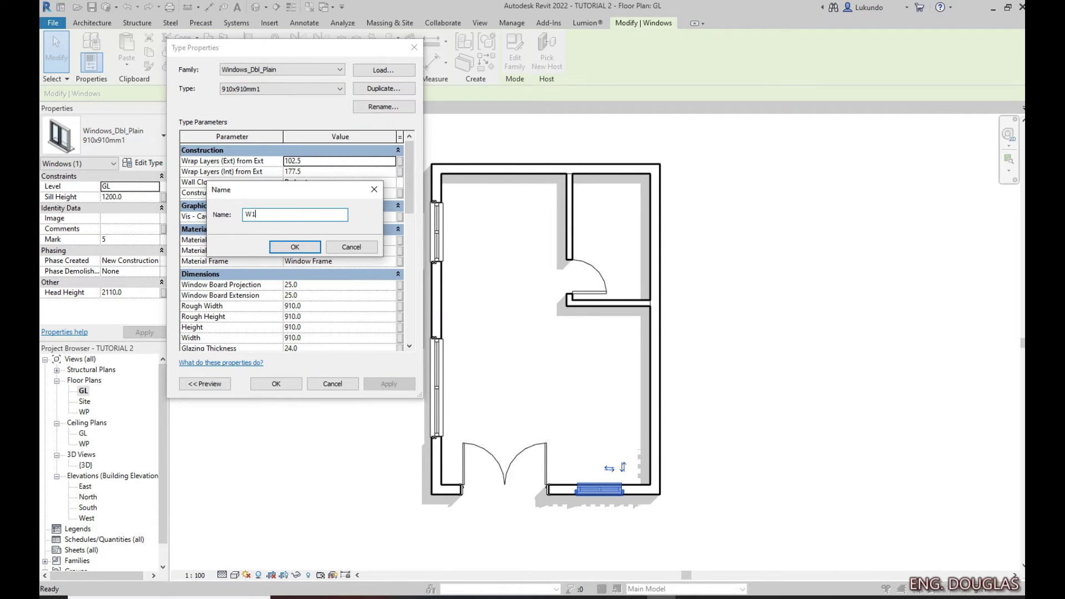
{"action": "left_click", "coordinate": [297, 246]}
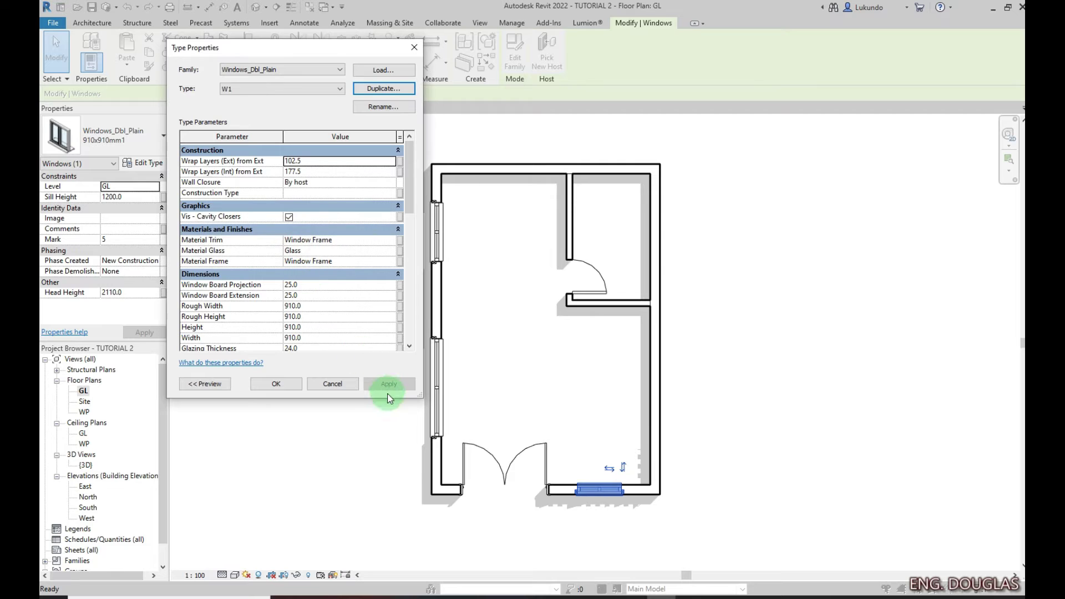
{"action": "left_click", "coordinate": [276, 384]}
{"action": "left_click", "coordinate": [485, 375]}
Duplicate the lower left-wall window's type as W2, 2000 wide and 1200 high
{"action": "left_click", "coordinate": [437, 342]}
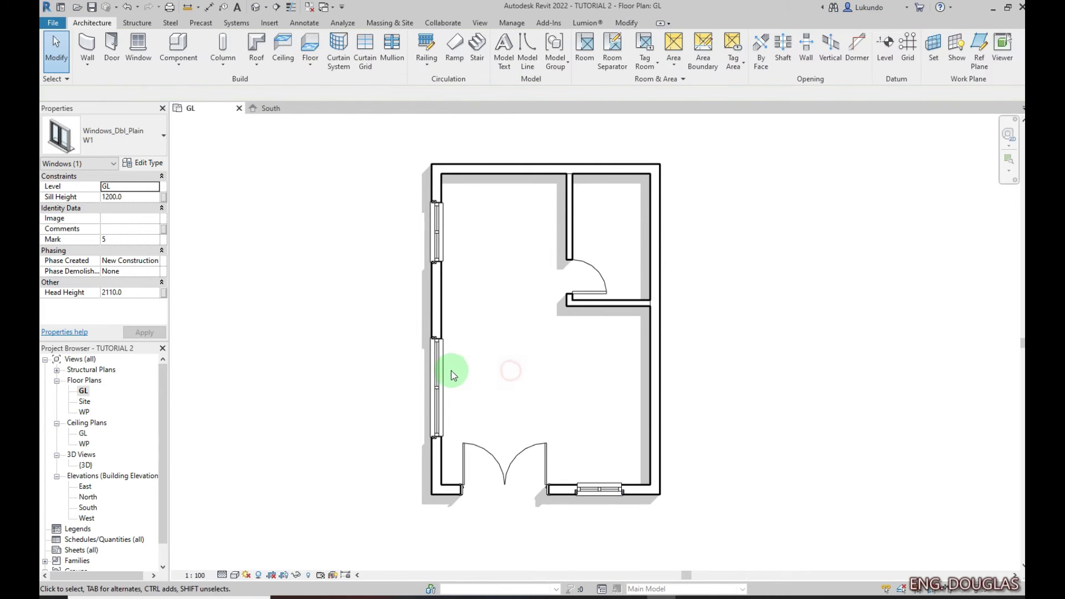
{"action": "left_click", "coordinate": [145, 164]}
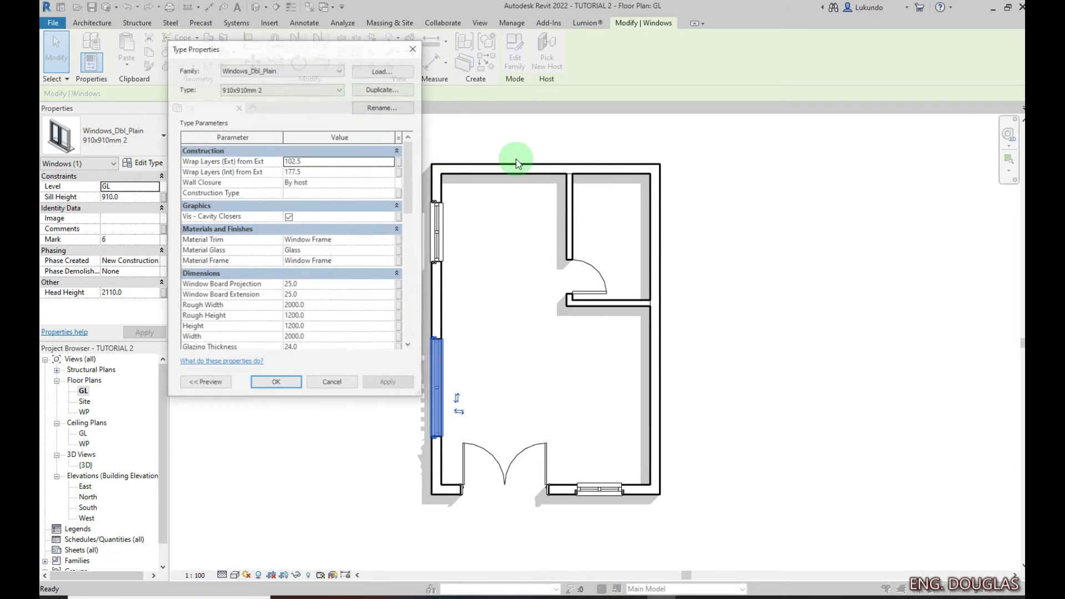
{"action": "left_click", "coordinate": [382, 88]}
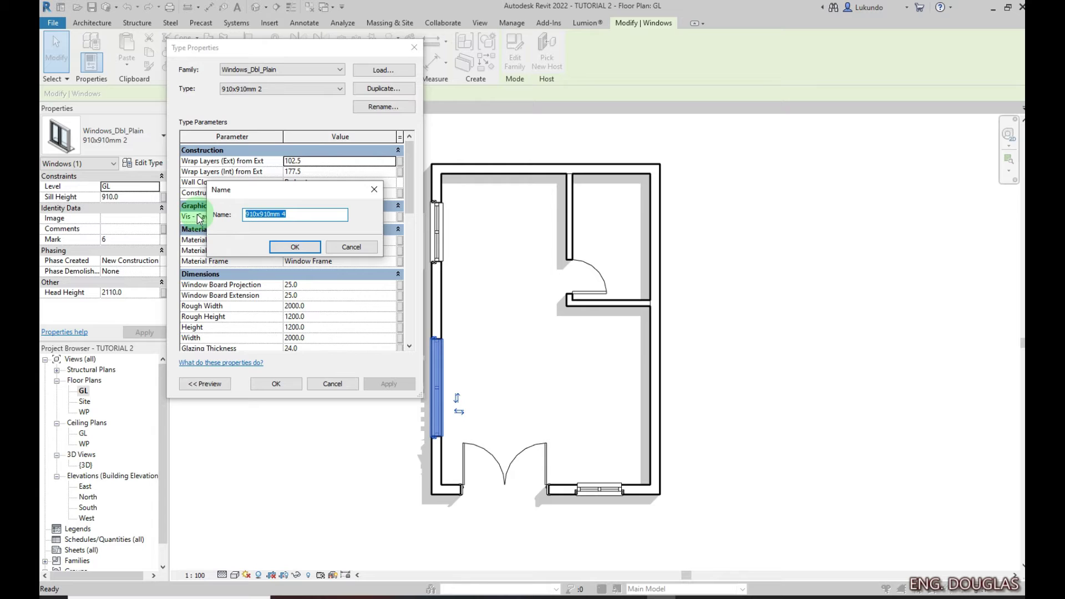
{"action": "left_click", "coordinate": [304, 248]}
{"action": "scroll", "coordinate": [247, 297], "scroll_direction": "down", "scroll_amount": 1}
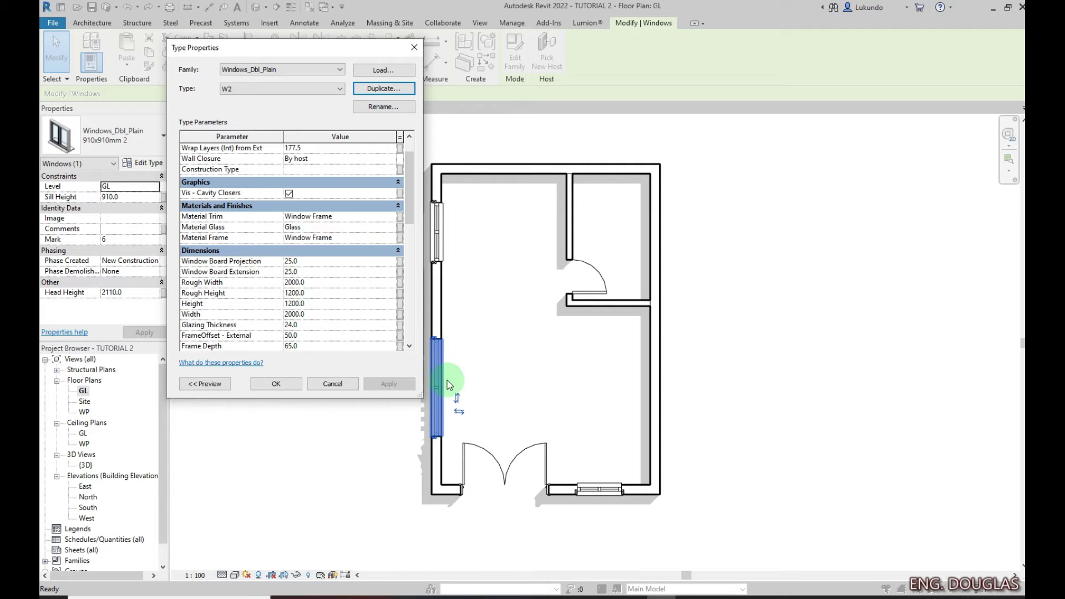
{"action": "left_click", "coordinate": [273, 383]}
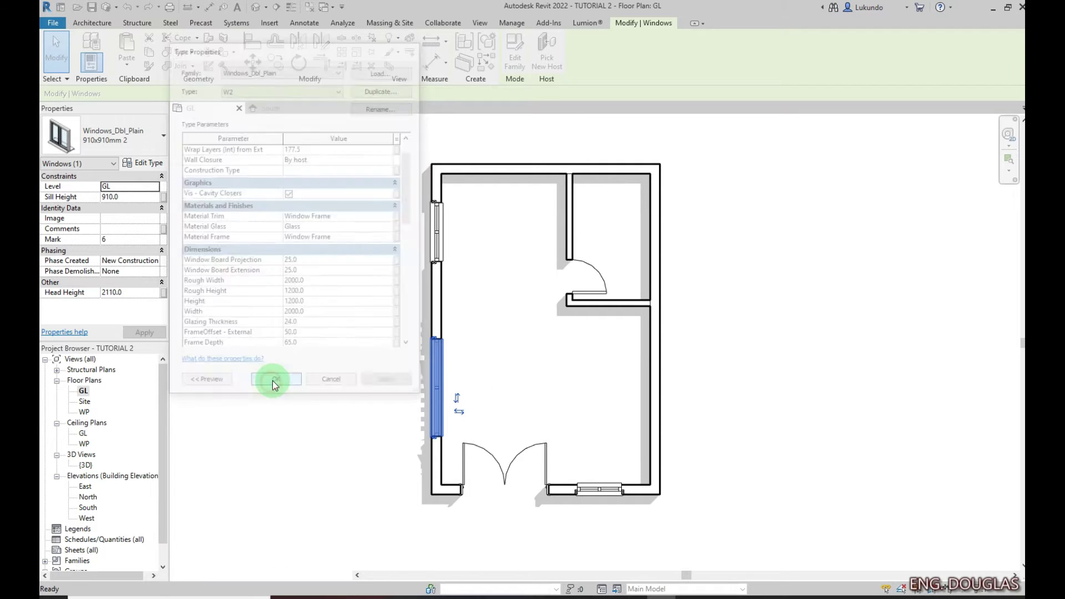
Start an architectural floor using the Generic 150mm floor type
{"action": "left_click", "coordinate": [574, 263]}
{"action": "scroll", "coordinate": [541, 265], "scroll_direction": "down", "scroll_amount": 2}
{"action": "scroll", "coordinate": [541, 265], "scroll_direction": "up", "scroll_amount": 1}
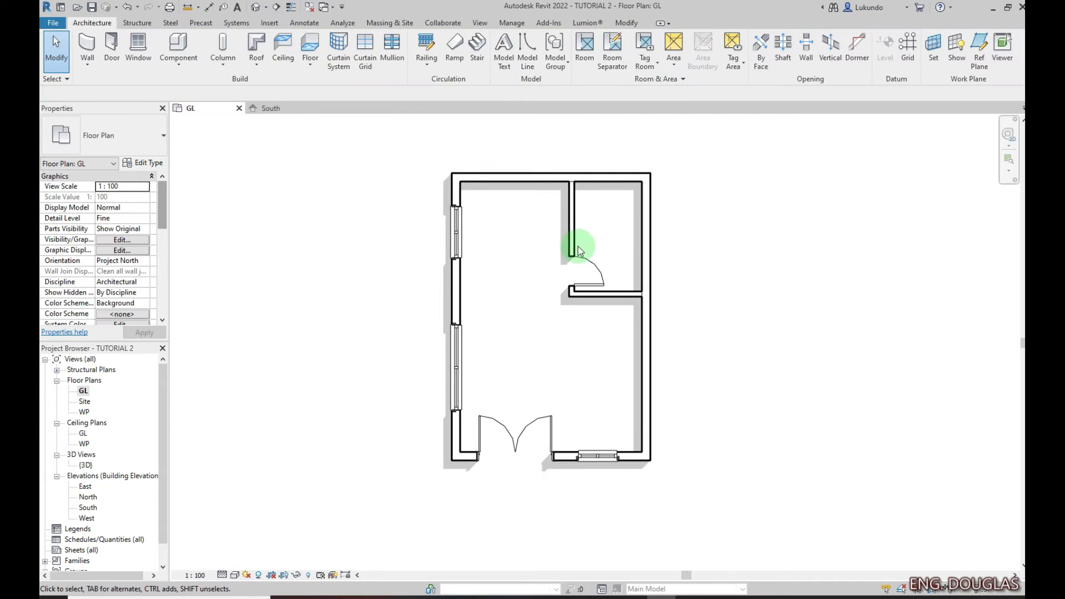
{"action": "scroll", "coordinate": [500, 321], "scroll_direction": "down", "scroll_amount": 1}
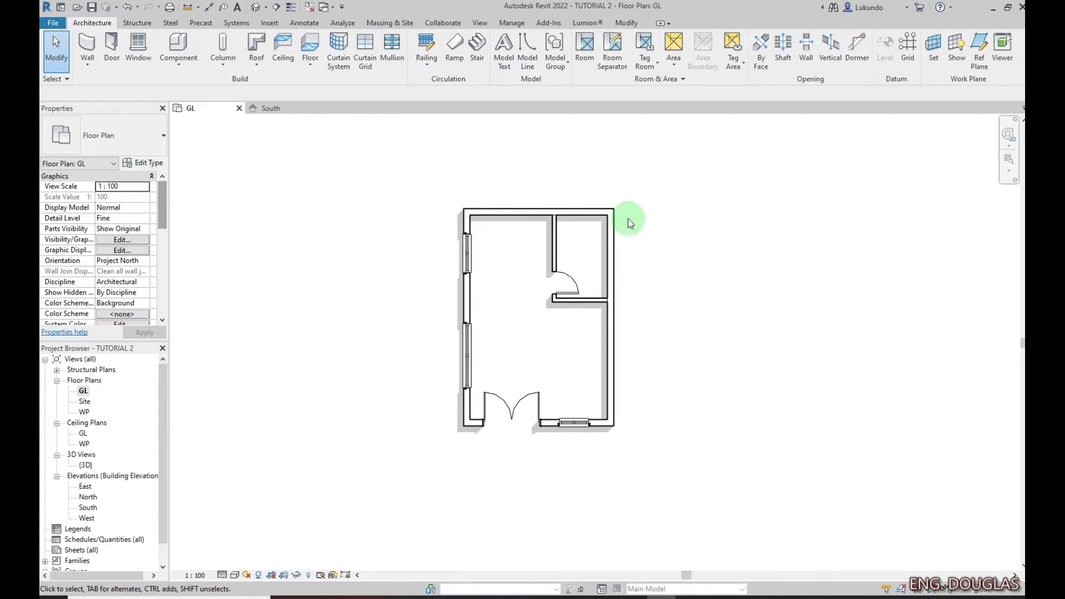
{"action": "scroll", "coordinate": [545, 345], "scroll_direction": "up", "scroll_amount": 1}
{"action": "scroll", "coordinate": [499, 308], "scroll_direction": "down", "scroll_amount": 1}
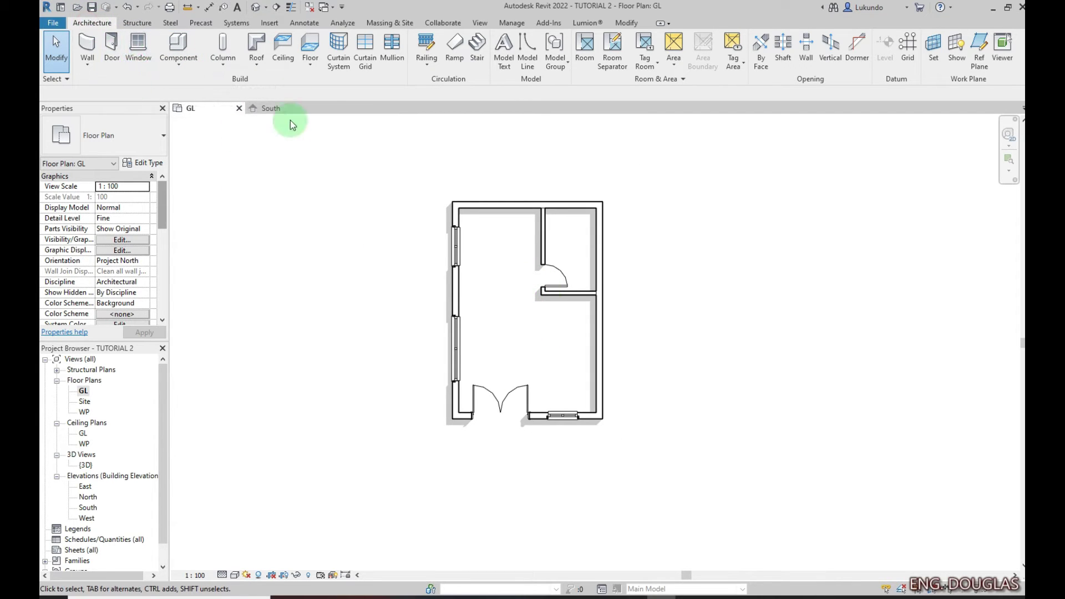
{"action": "left_click", "coordinate": [310, 64]}
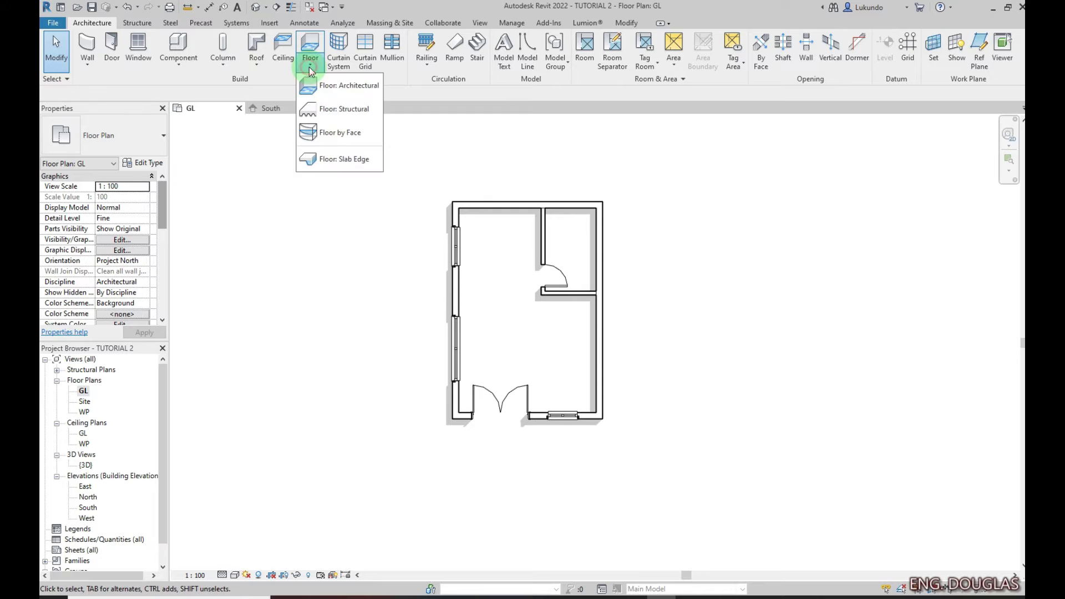
{"action": "left_click", "coordinate": [351, 89]}
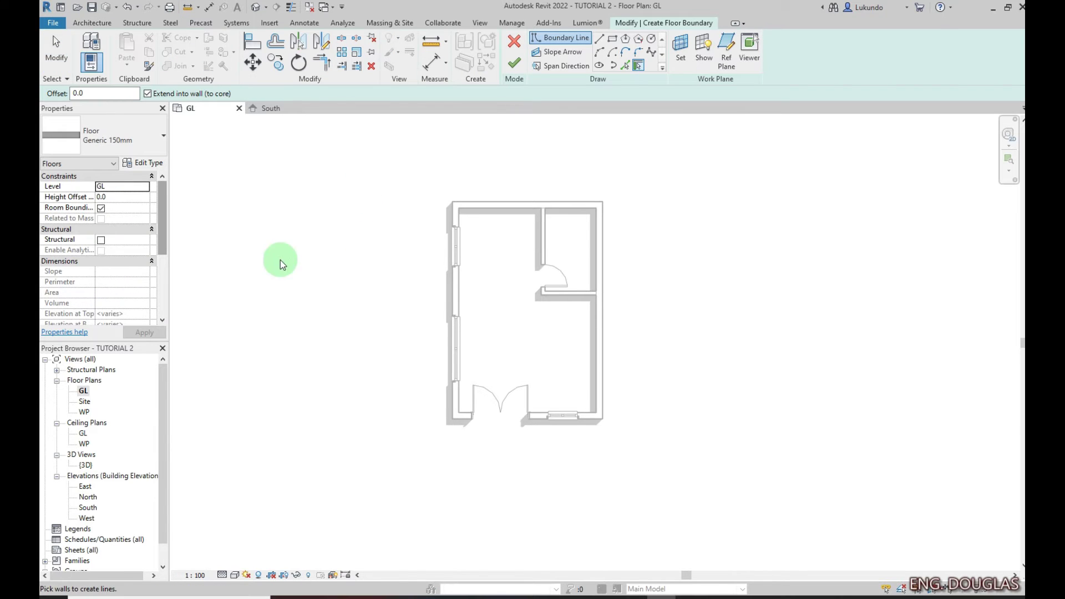
{"action": "left_click", "coordinate": [160, 140]}
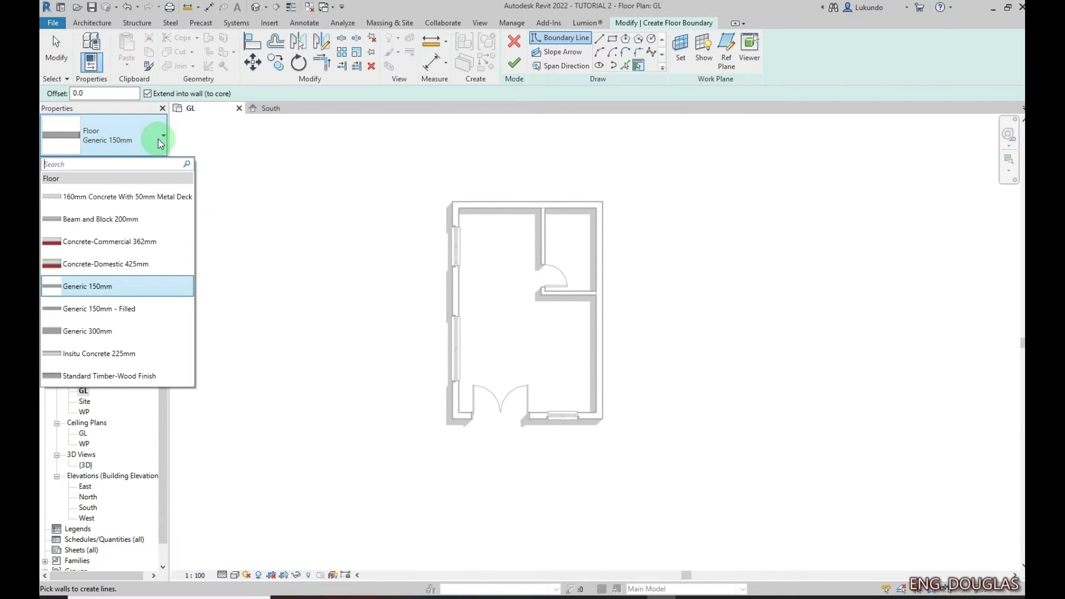
{"action": "left_click", "coordinate": [93, 289]}
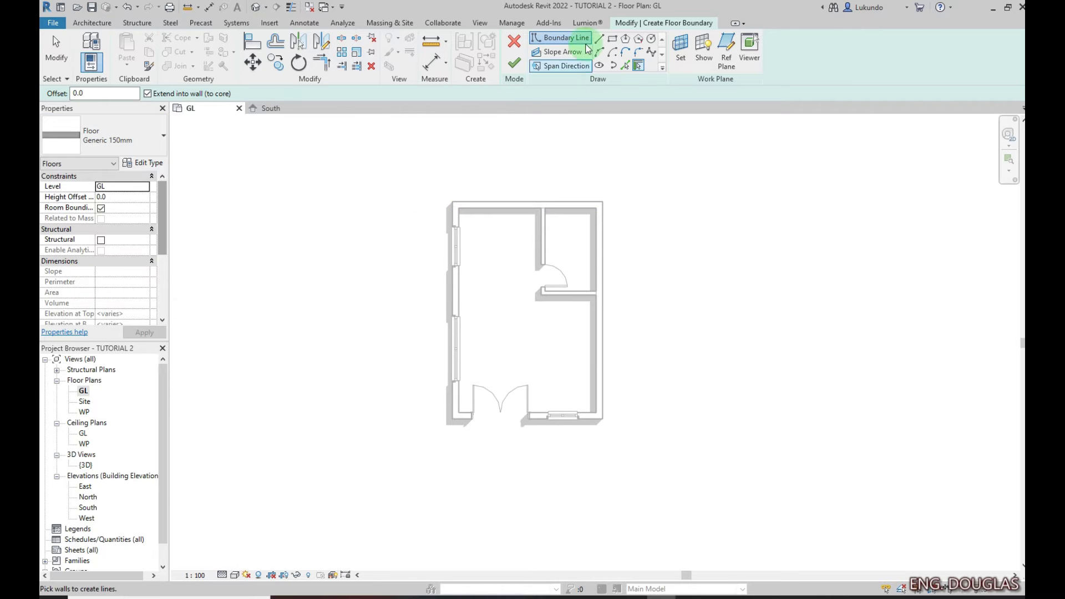
Sketch a rectangular boundary around the walls and finish the floor
{"action": "left_click", "coordinate": [612, 41]}
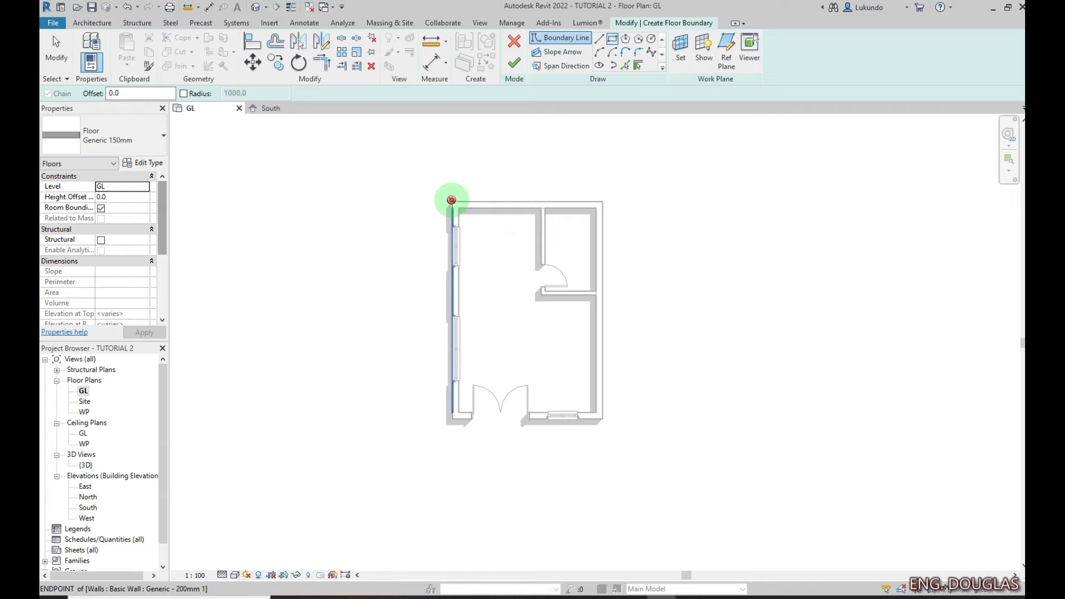
{"action": "left_click", "coordinate": [451, 200]}
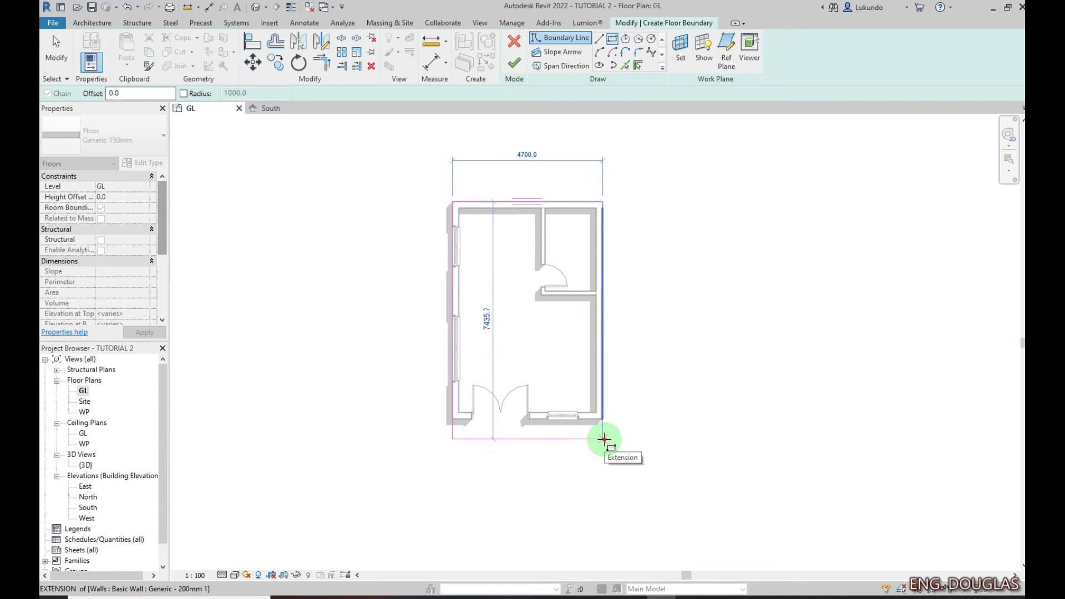
{"action": "left_click", "coordinate": [604, 439]}
{"action": "scroll", "coordinate": [506, 327], "scroll_direction": "up", "scroll_amount": 1}
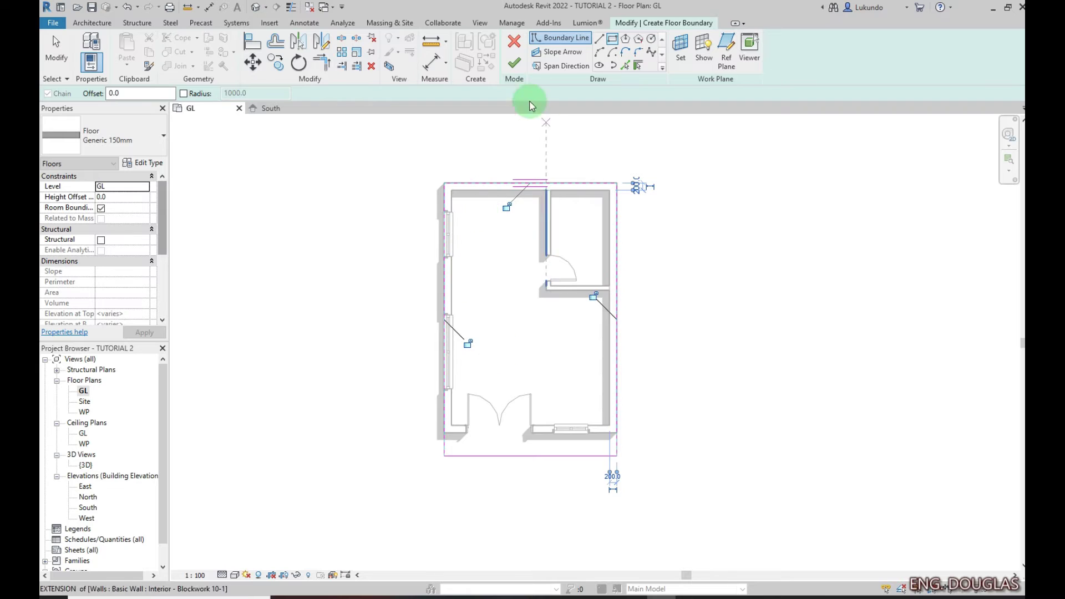
{"action": "left_click", "coordinate": [514, 63]}
{"action": "left_click", "coordinate": [359, 302]}
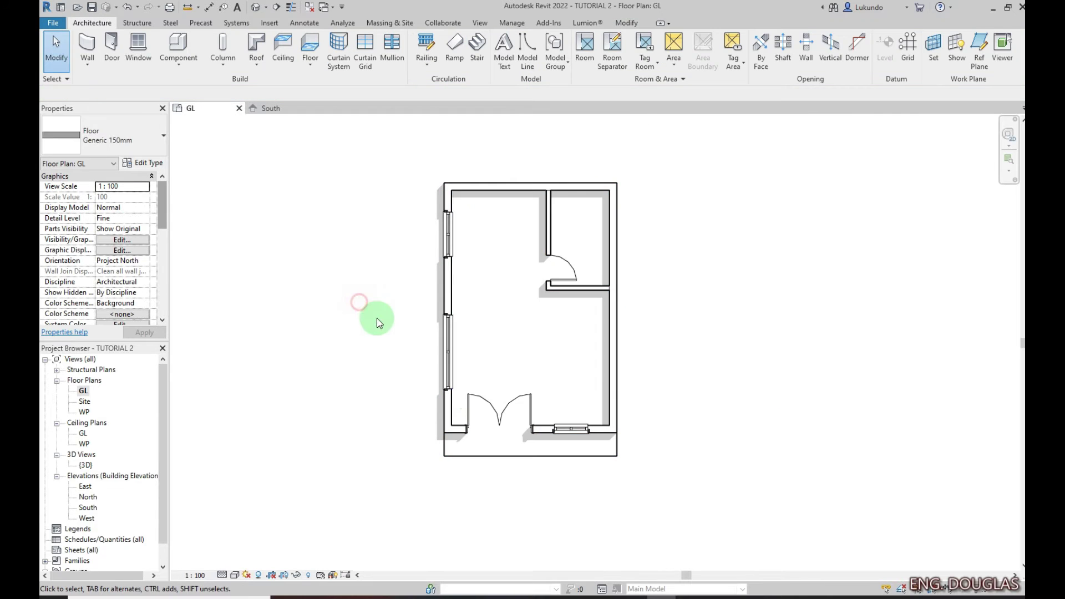
{"action": "scroll", "coordinate": [514, 374], "scroll_direction": "down", "scroll_amount": 1}
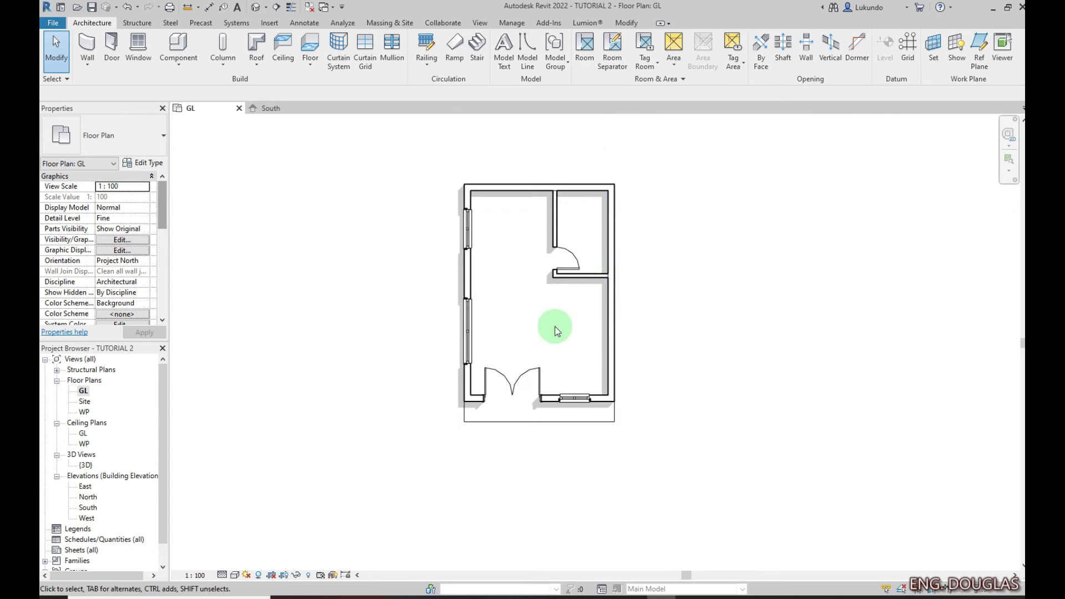
{"action": "scroll", "coordinate": [604, 234], "scroll_direction": "up", "scroll_amount": 2}
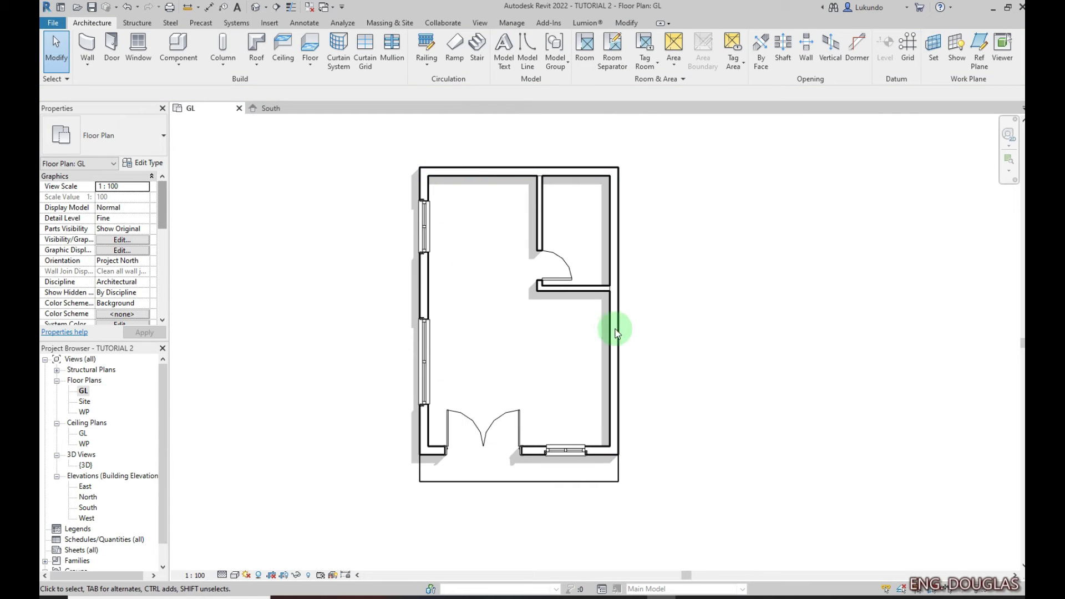
Start new walls matching the house's top wall, with their tops set up to level WP
{"action": "left_click", "coordinate": [486, 172]}
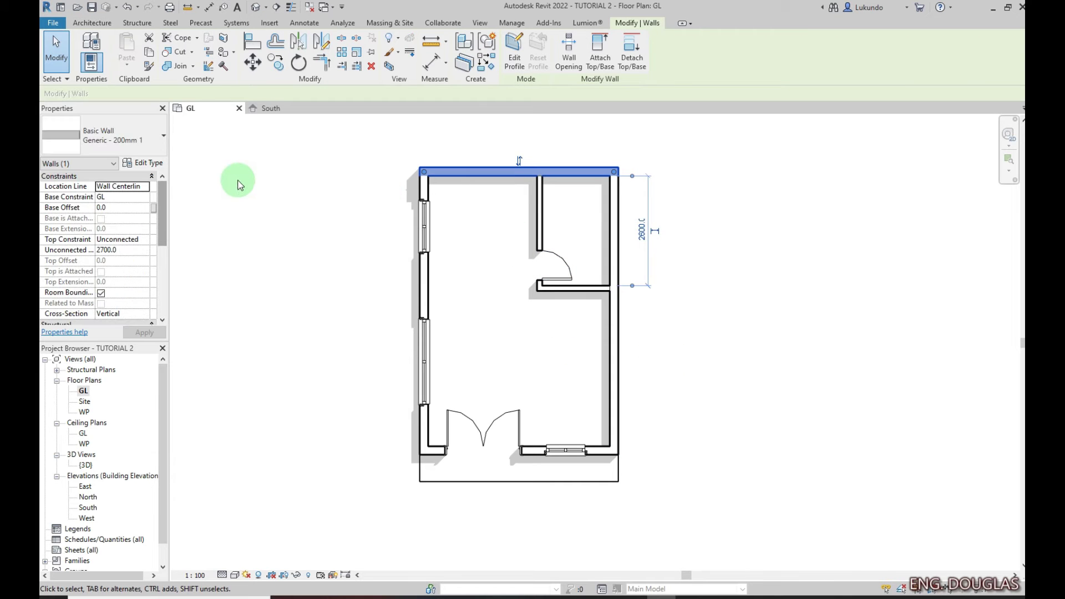
{"action": "left_click", "coordinate": [240, 184]}
{"action": "left_click", "coordinate": [458, 170]}
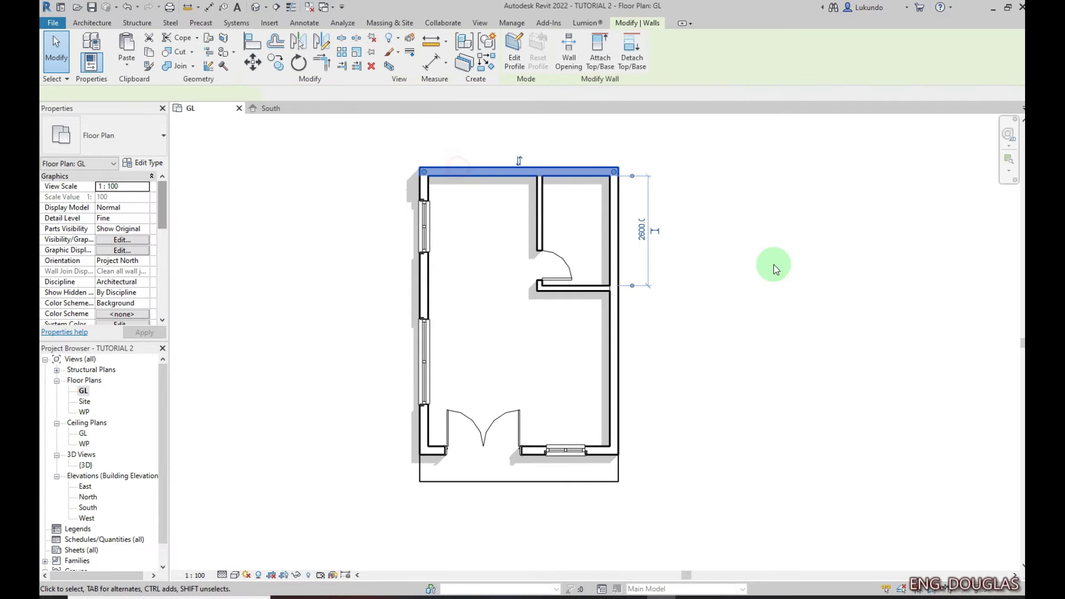
{"action": "right_click", "coordinate": [706, 186]}
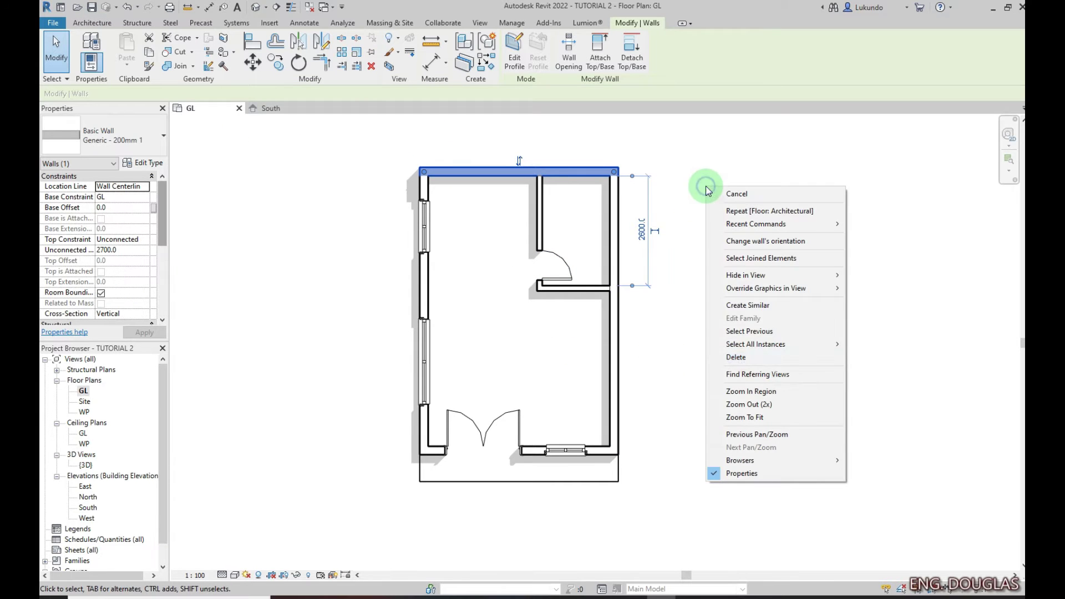
{"action": "left_click", "coordinate": [770, 306]}
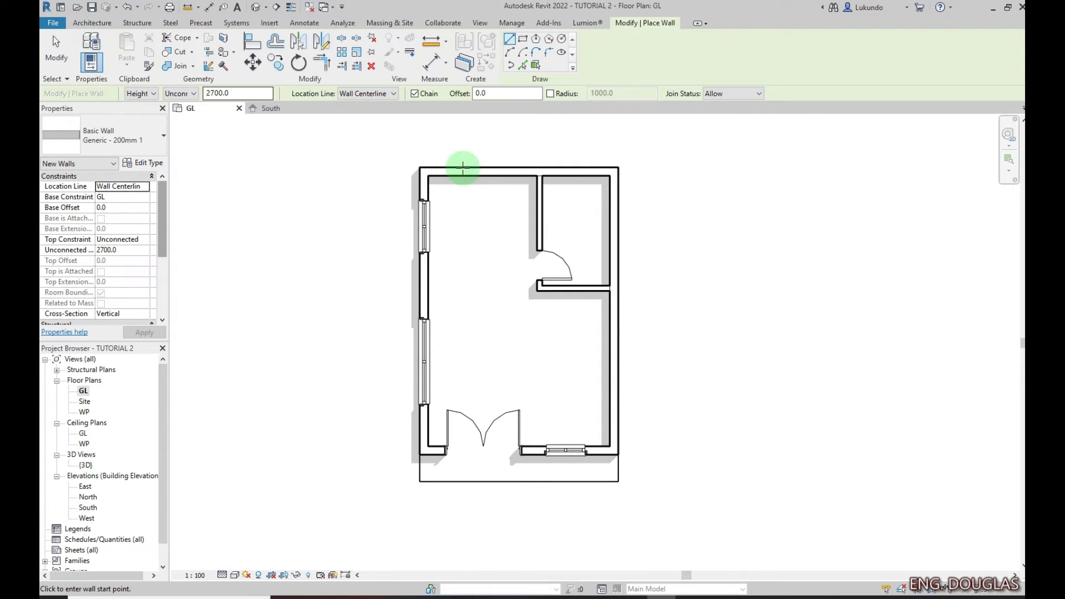
{"action": "left_click", "coordinate": [91, 23]}
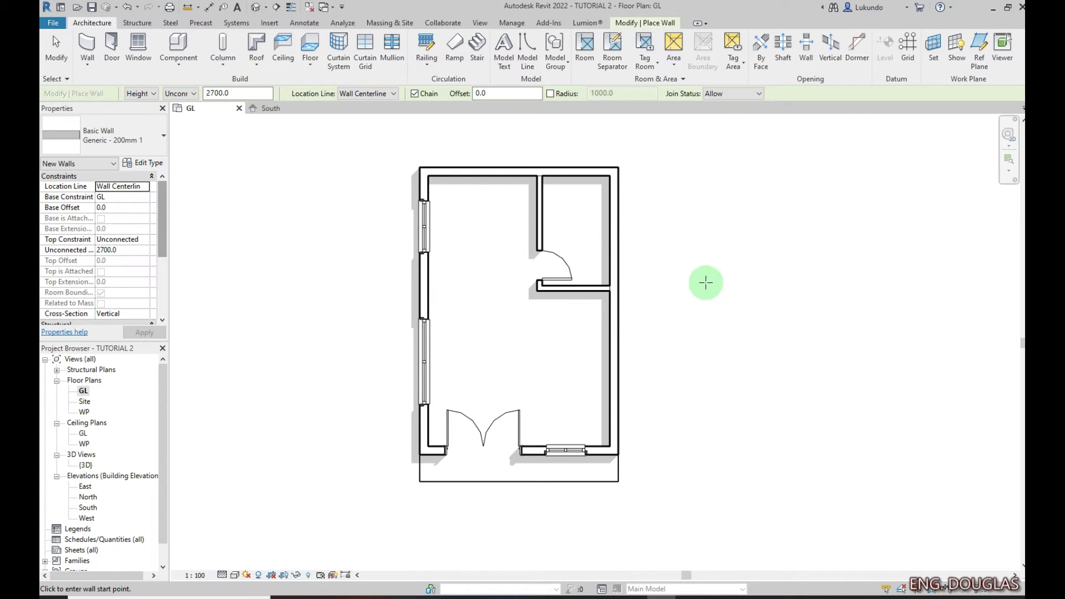
{"action": "left_click", "coordinate": [158, 93]}
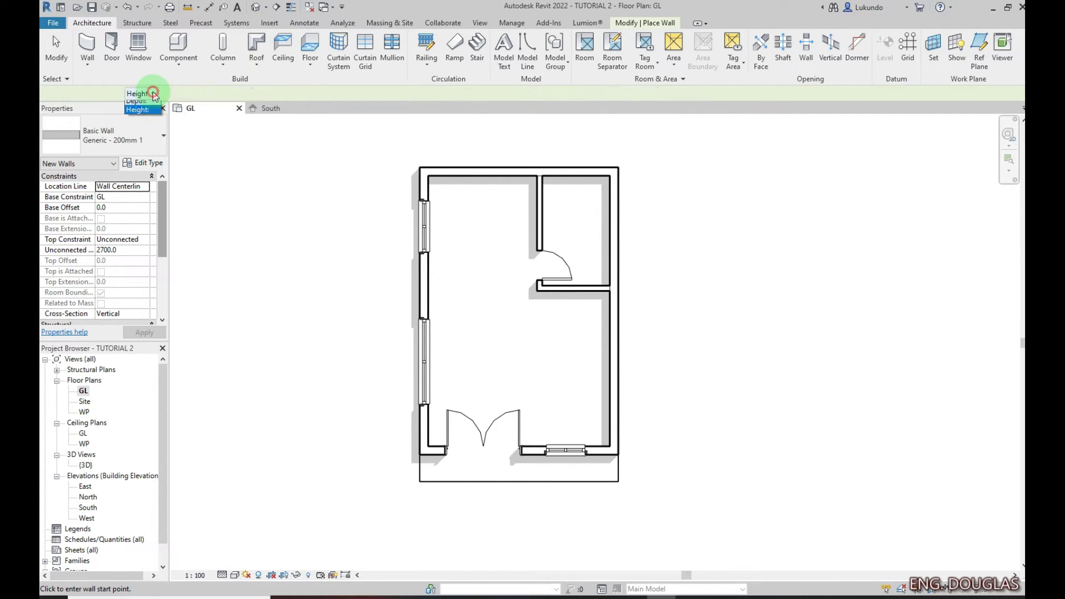
{"action": "left_click", "coordinate": [138, 115]}
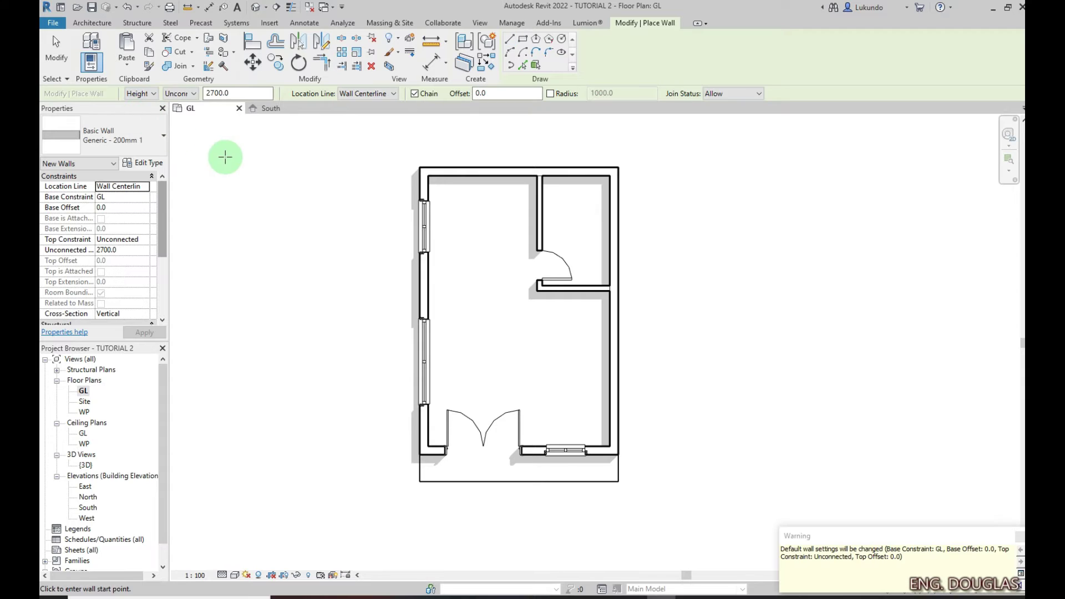
{"action": "left_click", "coordinate": [195, 95]}
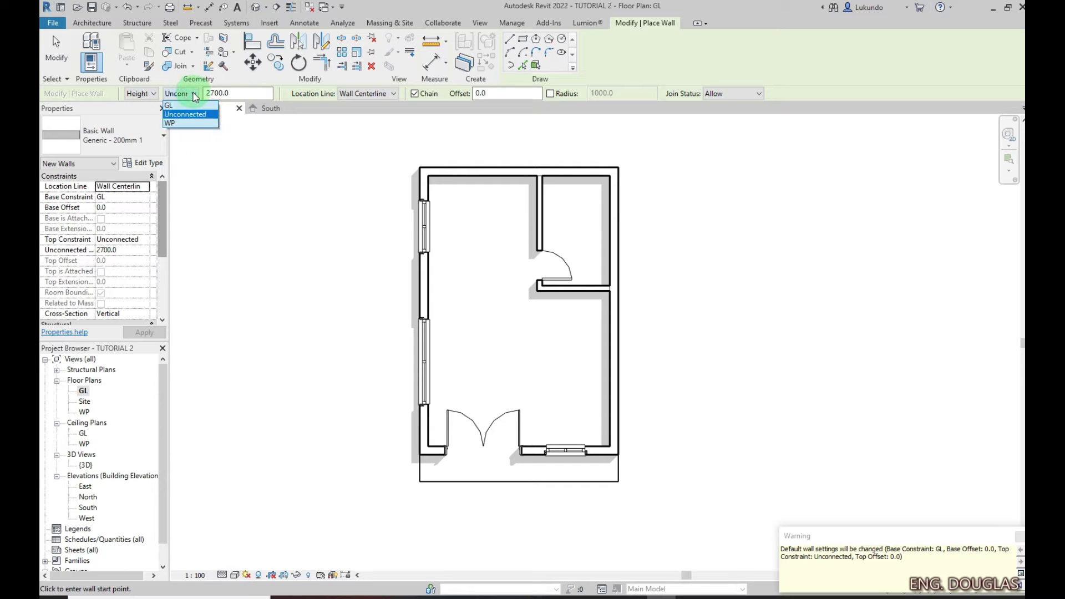
{"action": "left_click", "coordinate": [181, 123]}
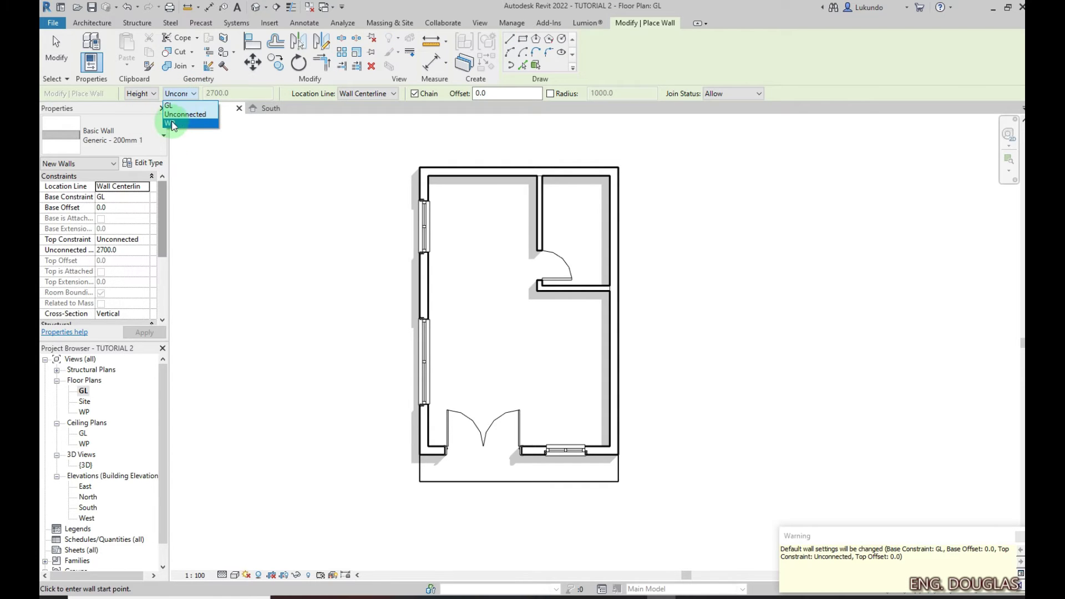
{"action": "left_click", "coordinate": [172, 123]}
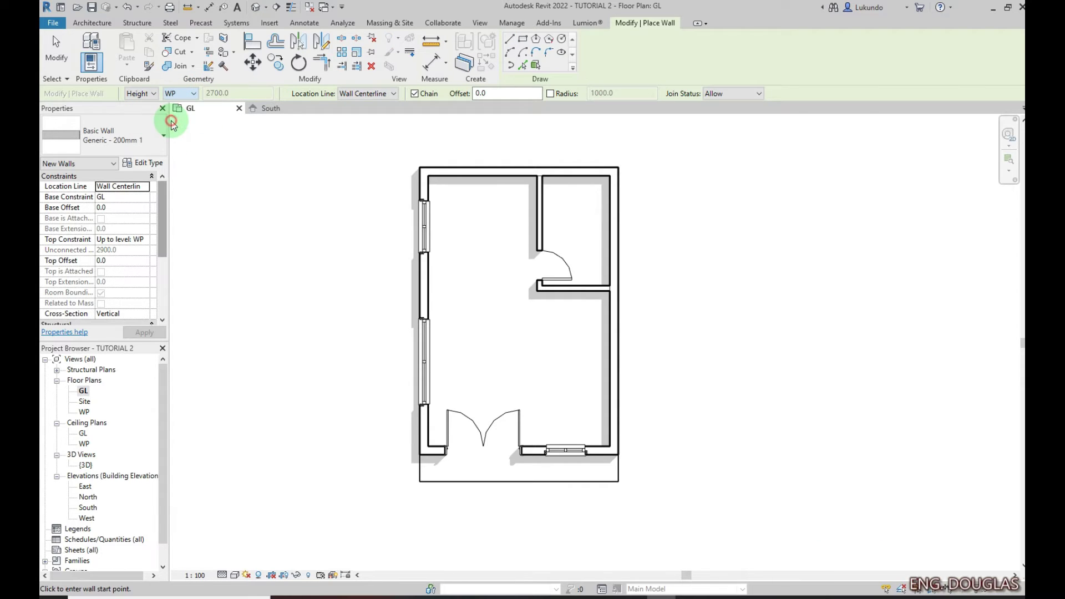
Draw a small square of four walls right of the house, then delete it
{"action": "left_click", "coordinate": [674, 270]}
{"action": "left_click", "coordinate": [741, 271]}
{"action": "left_click", "coordinate": [741, 333]}
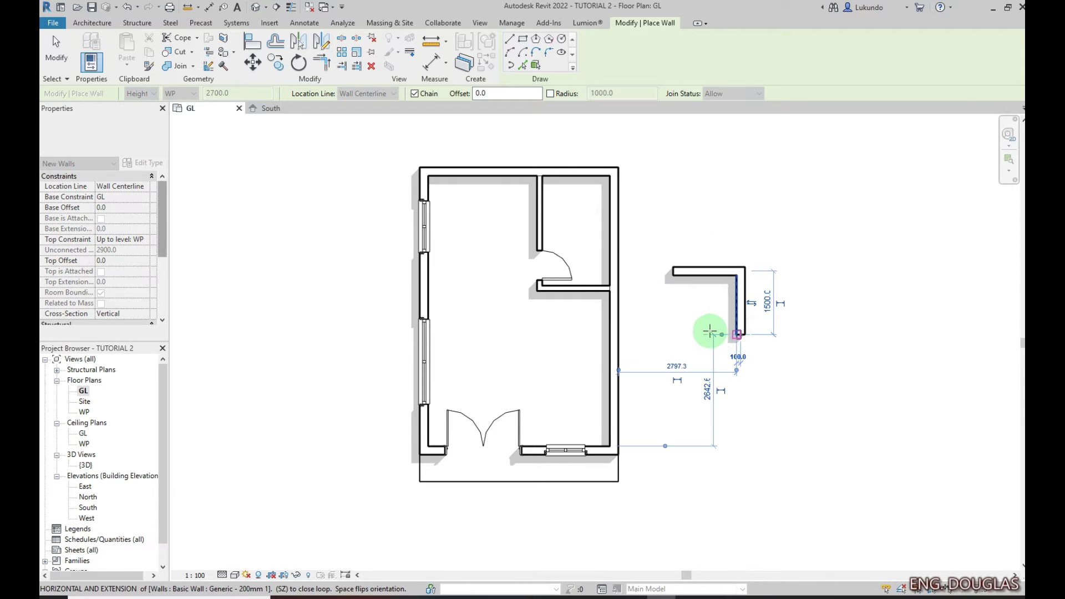
{"action": "left_click", "coordinate": [673, 334]}
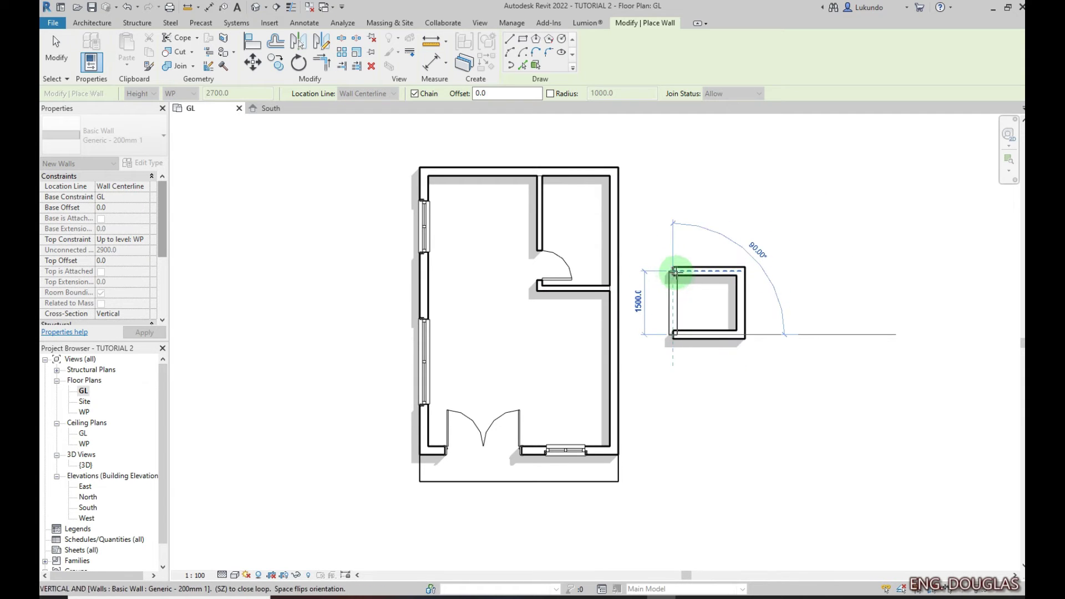
{"action": "left_click", "coordinate": [673, 272]}
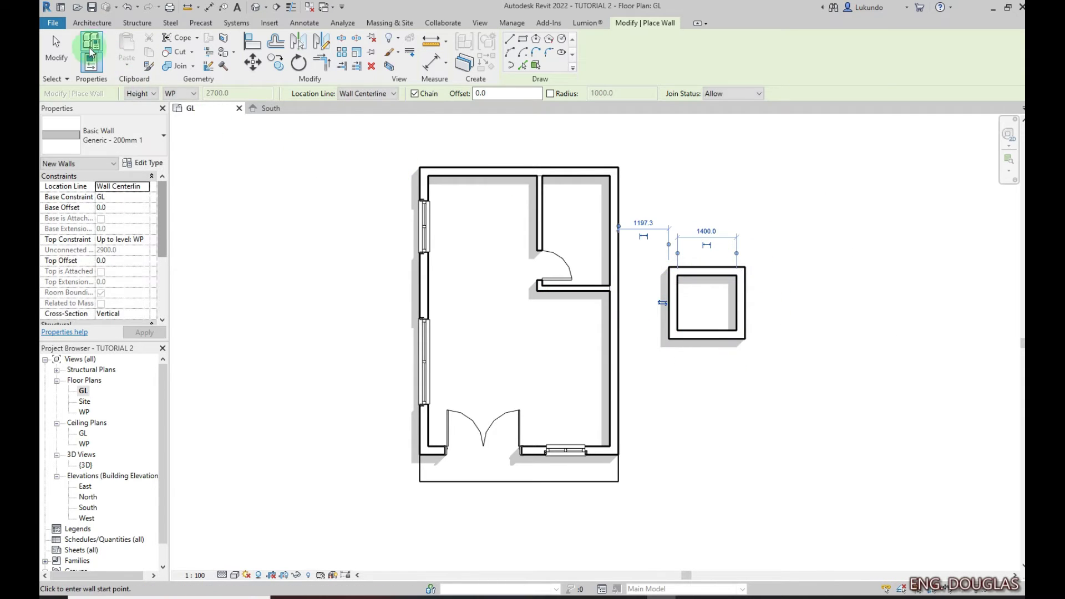
{"action": "left_click", "coordinate": [55, 49]}
{"action": "left_click_drag", "start_coordinate": [794, 397], "coordinate": [647, 243]}
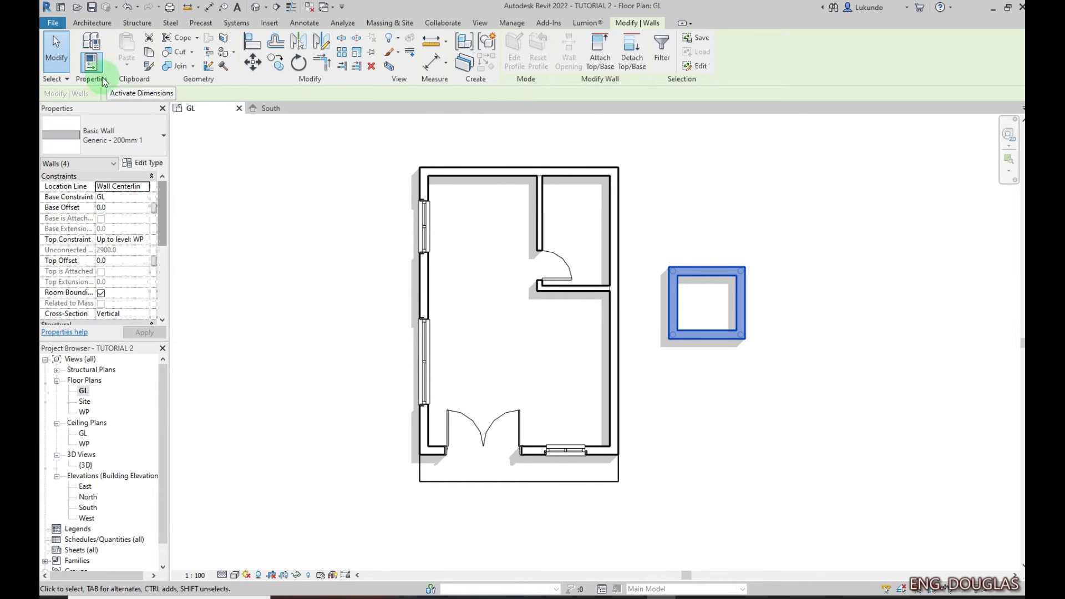
{"action": "left_click", "coordinate": [371, 67]}
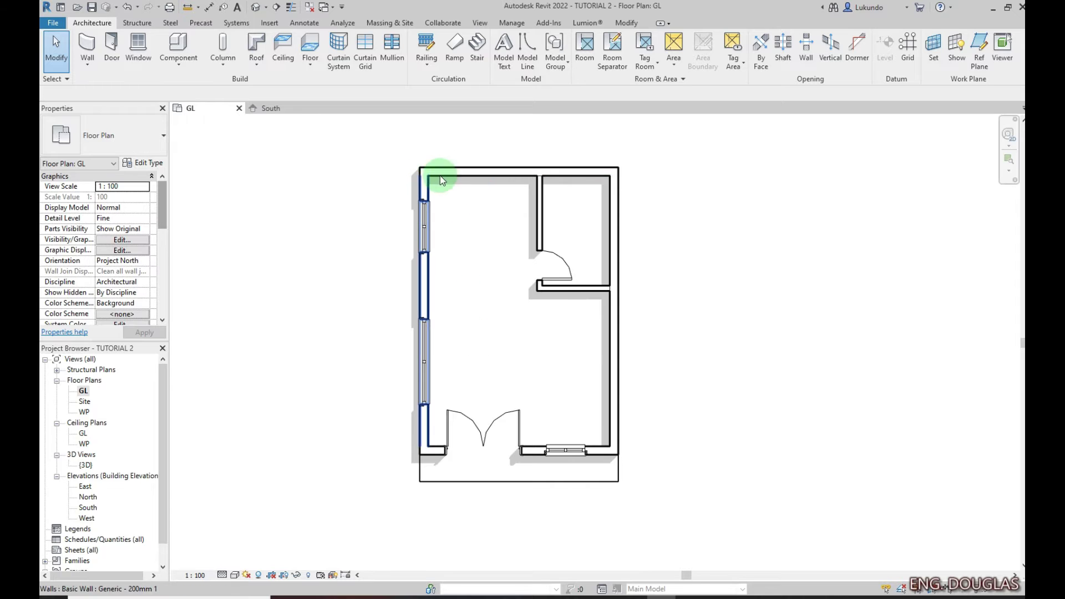
Select all exterior walls in view and set their top constraint up to level WP
{"action": "left_click", "coordinate": [616, 236]}
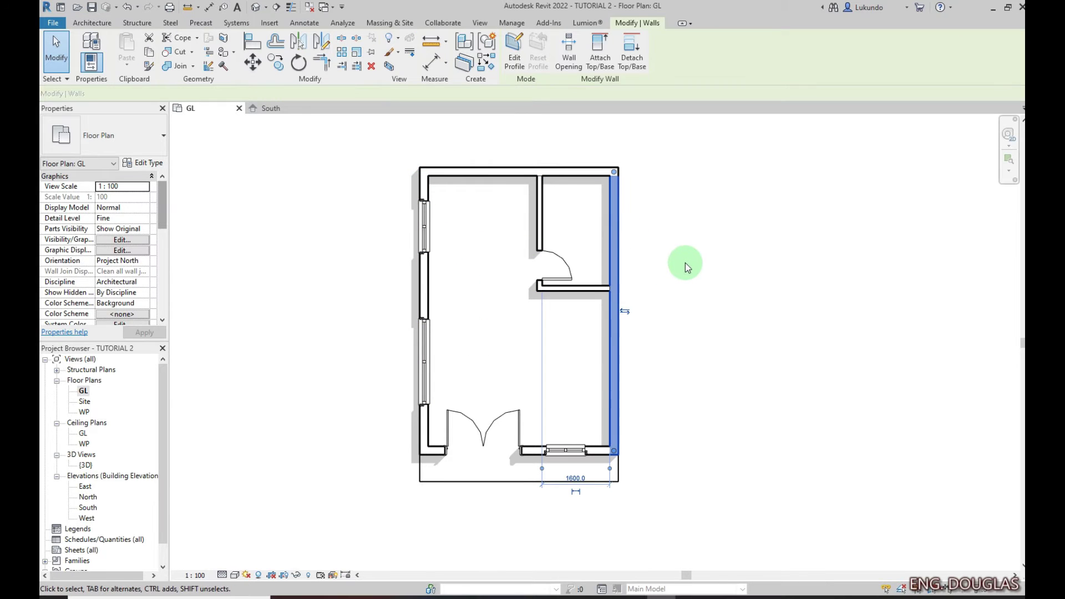
{"action": "right_click", "coordinate": [669, 220]}
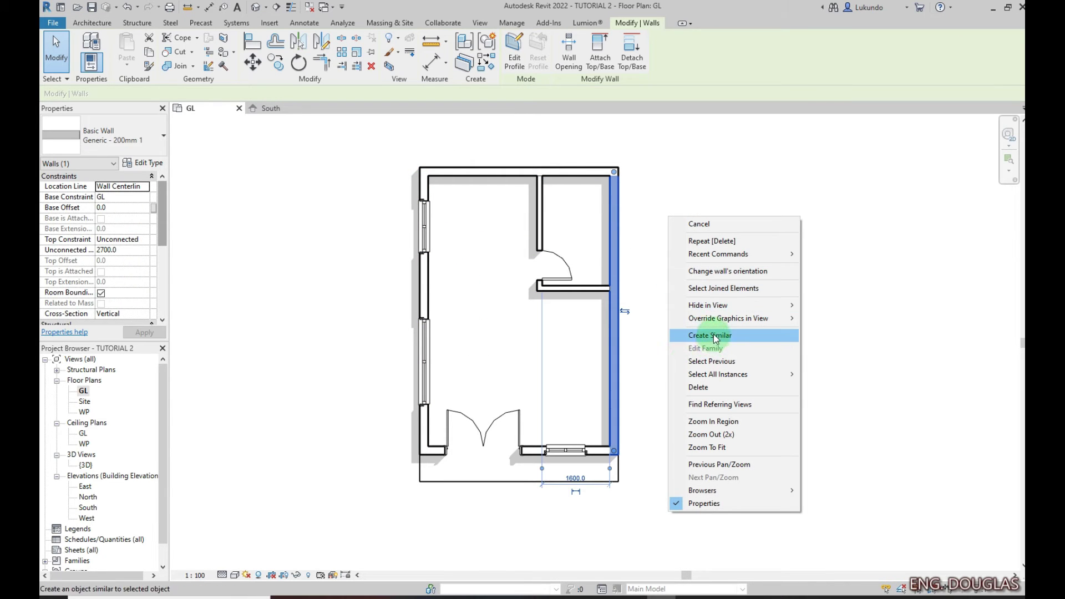
{"action": "mouse_move", "coordinate": [717, 375]}
{"action": "left_click", "coordinate": [859, 375]}
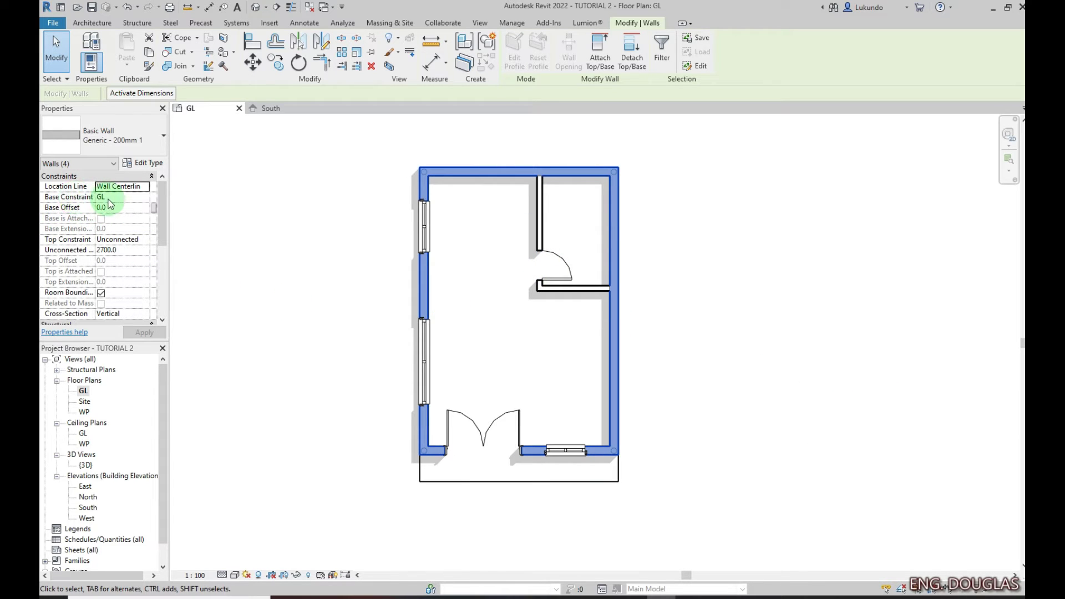
{"action": "left_click", "coordinate": [141, 239]}
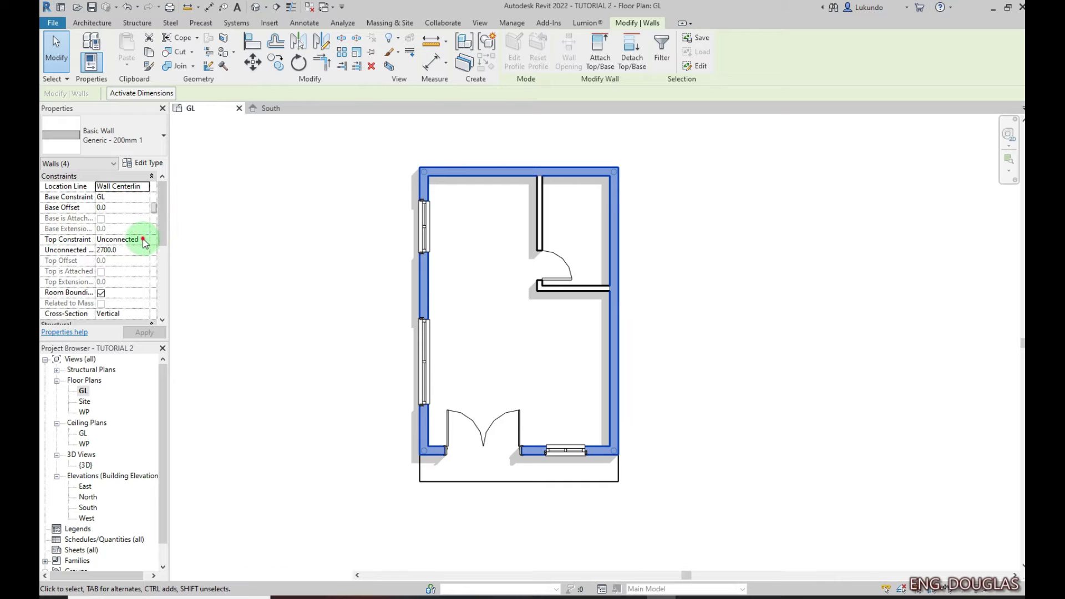
{"action": "left_click", "coordinate": [144, 240]}
{"action": "left_click", "coordinate": [128, 268]}
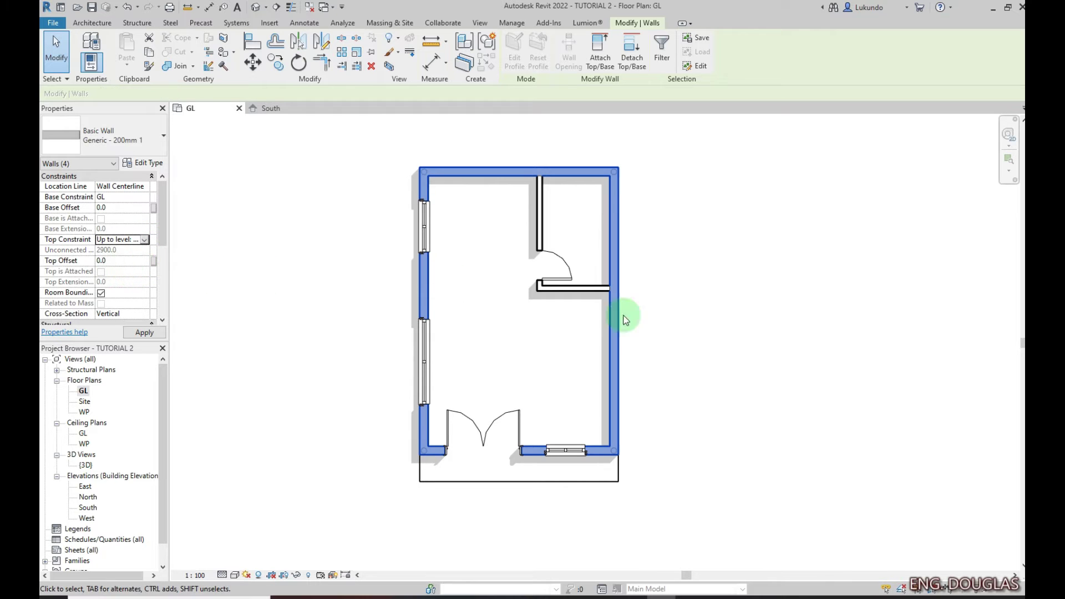
{"action": "left_click", "coordinate": [753, 303]}
Set the two interior walls' top constraint up to level WP as well
{"action": "left_click", "coordinate": [581, 288]}
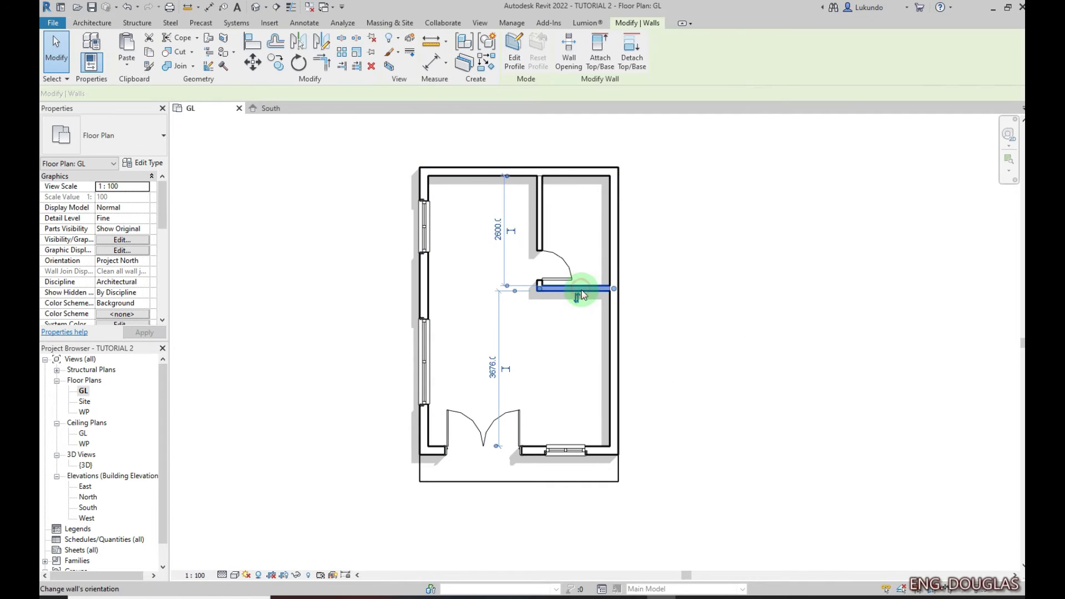
{"action": "left_click", "coordinate": [537, 211], "text": "ctrl"}
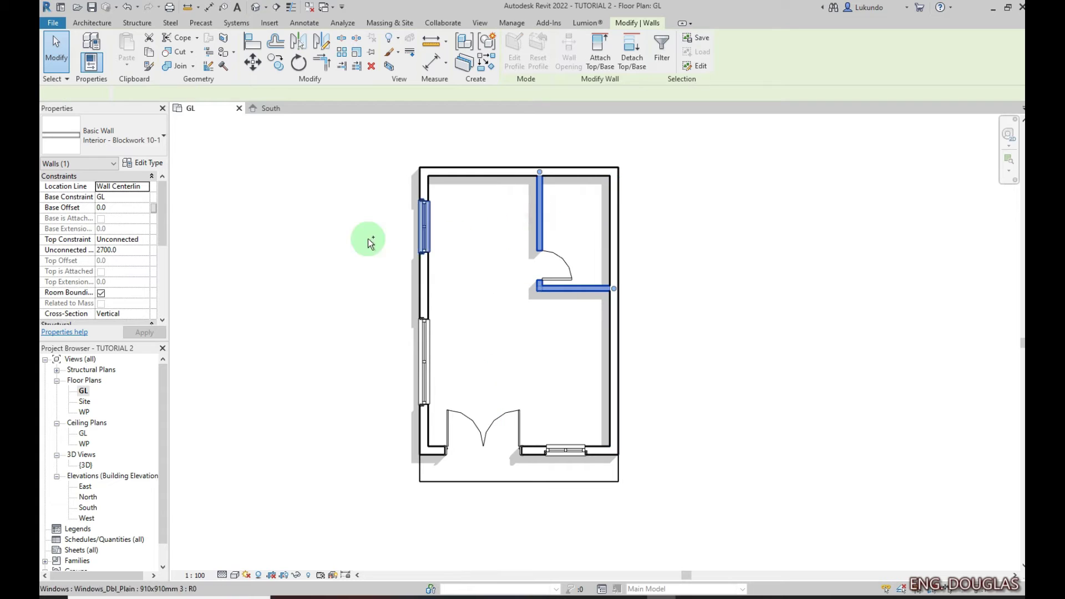
{"action": "left_click", "coordinate": [146, 241]}
{"action": "left_click", "coordinate": [140, 269]}
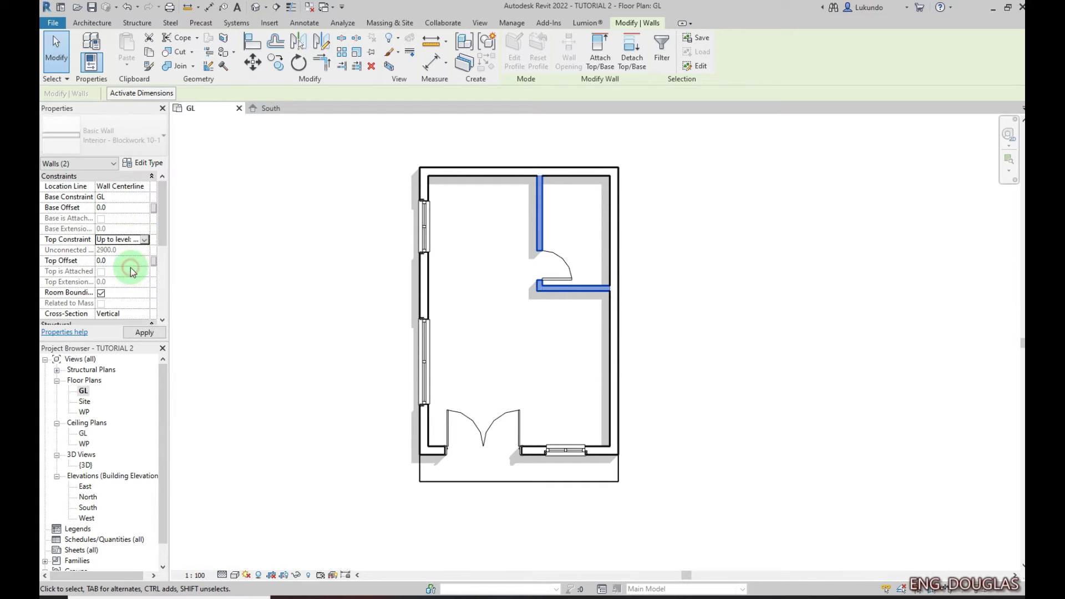
{"action": "left_click", "coordinate": [708, 306]}
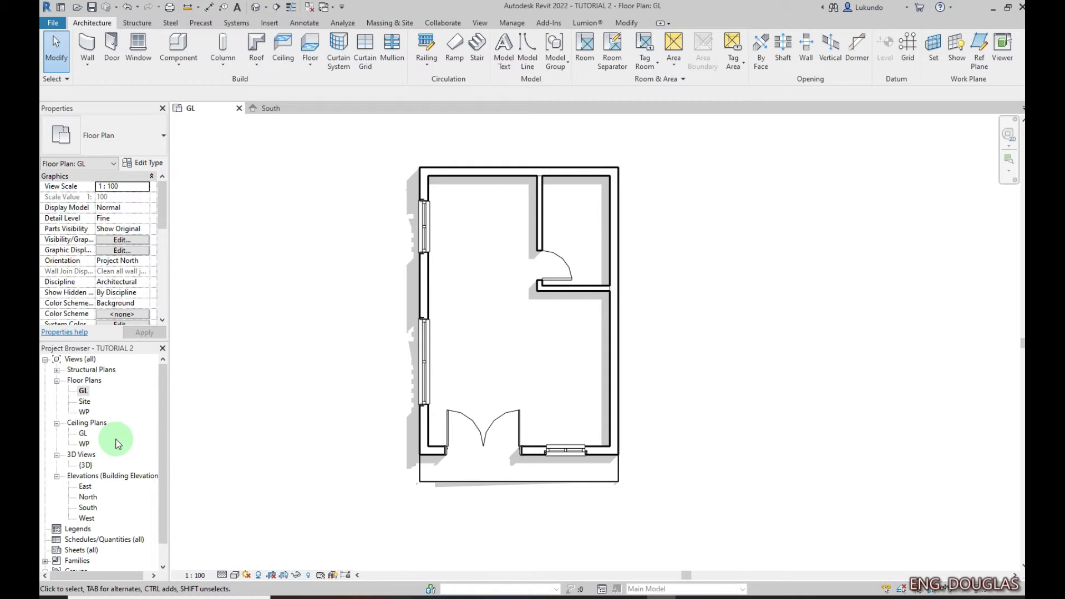
Open the {3D} view and orbit slightly around the house
{"action": "double_click", "coordinate": [86, 465]}
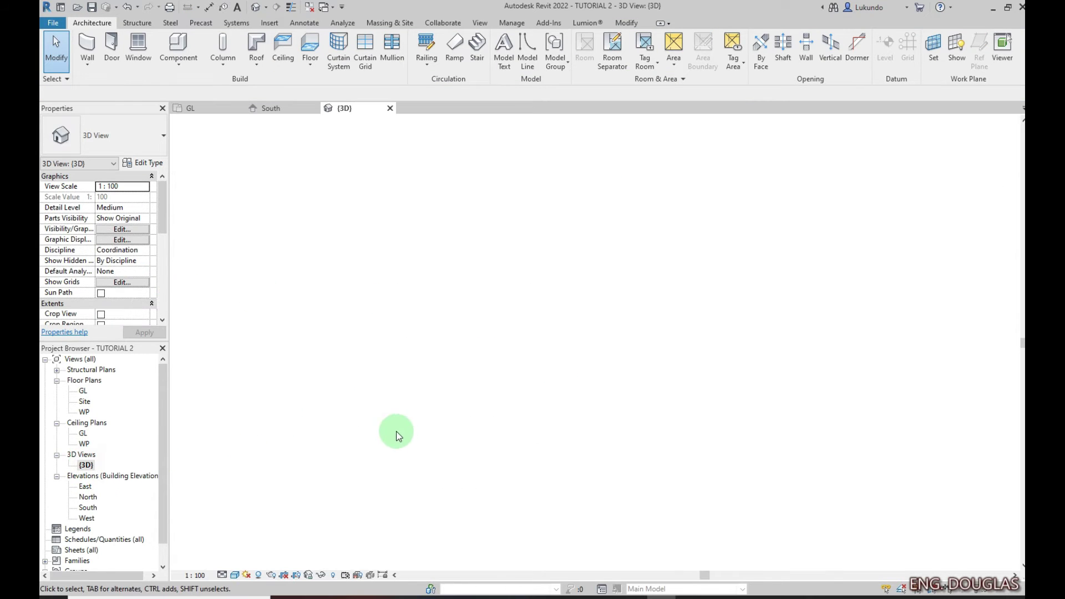
{"action": "scroll", "coordinate": [538, 334], "scroll_direction": "up", "scroll_amount": 4}
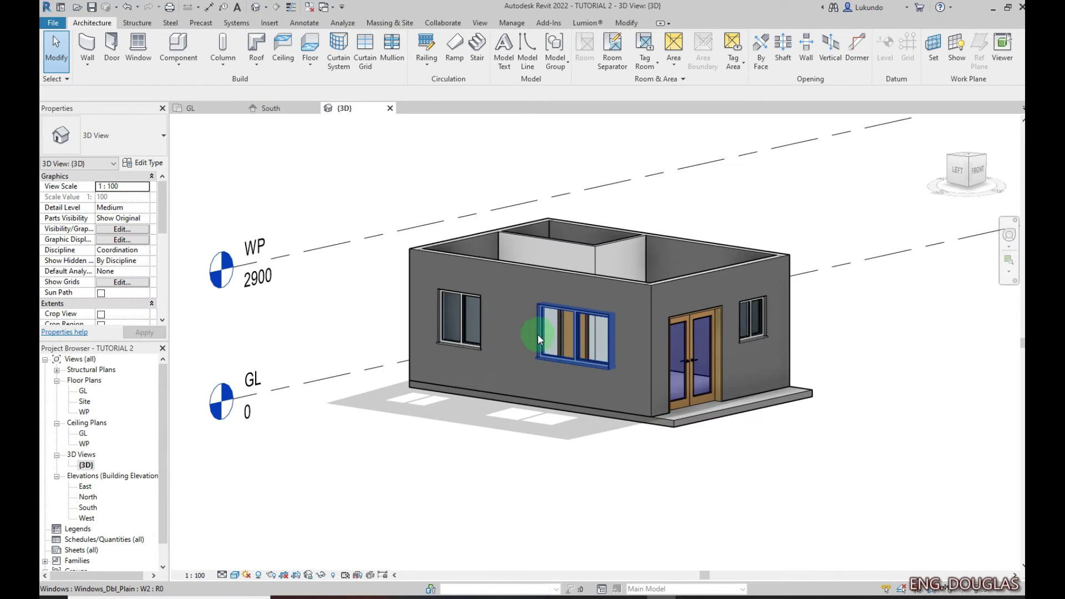
{"action": "scroll", "coordinate": [577, 325], "scroll_direction": "down", "scroll_amount": 1}
{"action": "middle_click_drag", "start_coordinate": [827, 375], "coordinate": [742, 297], "text": "shift"}
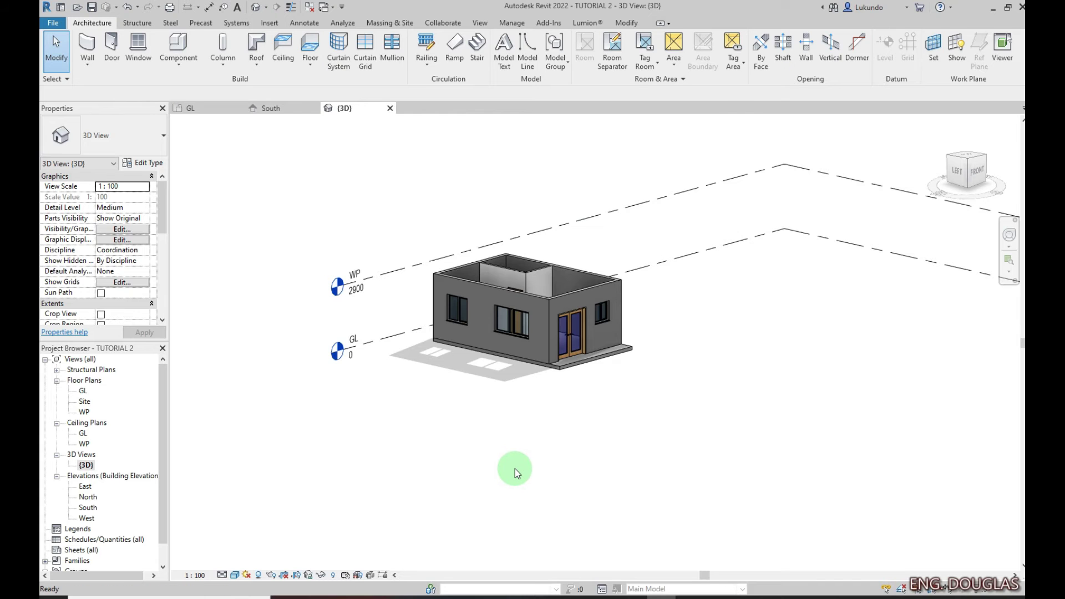
Uncheck the Levels annotation category in the 3D view's Visibility/Graphic Overrides and apply
{"action": "key", "text": "g"}
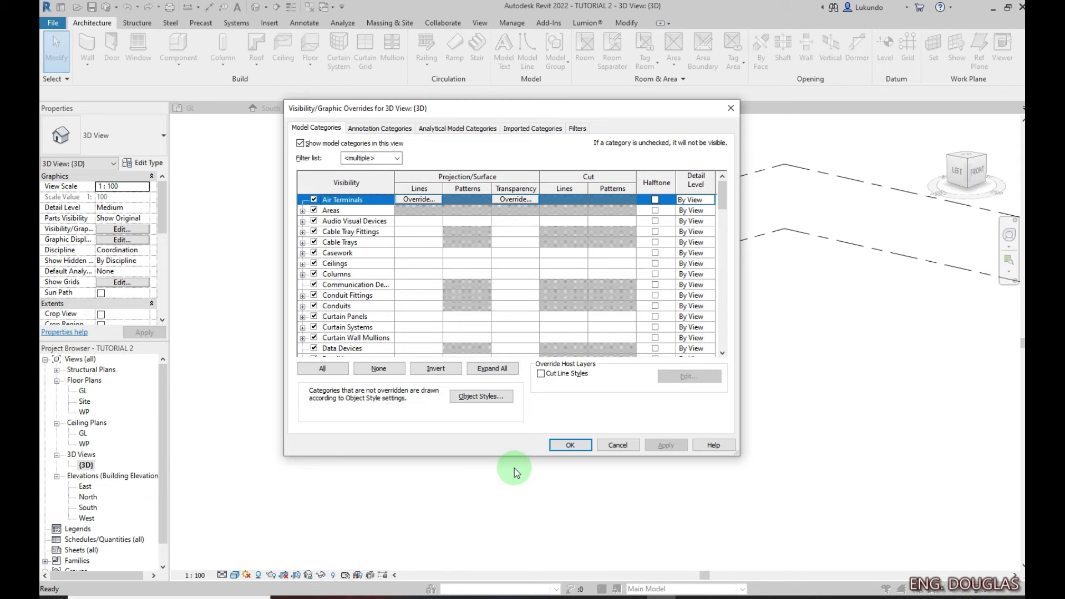
{"action": "left_click", "coordinate": [367, 129]}
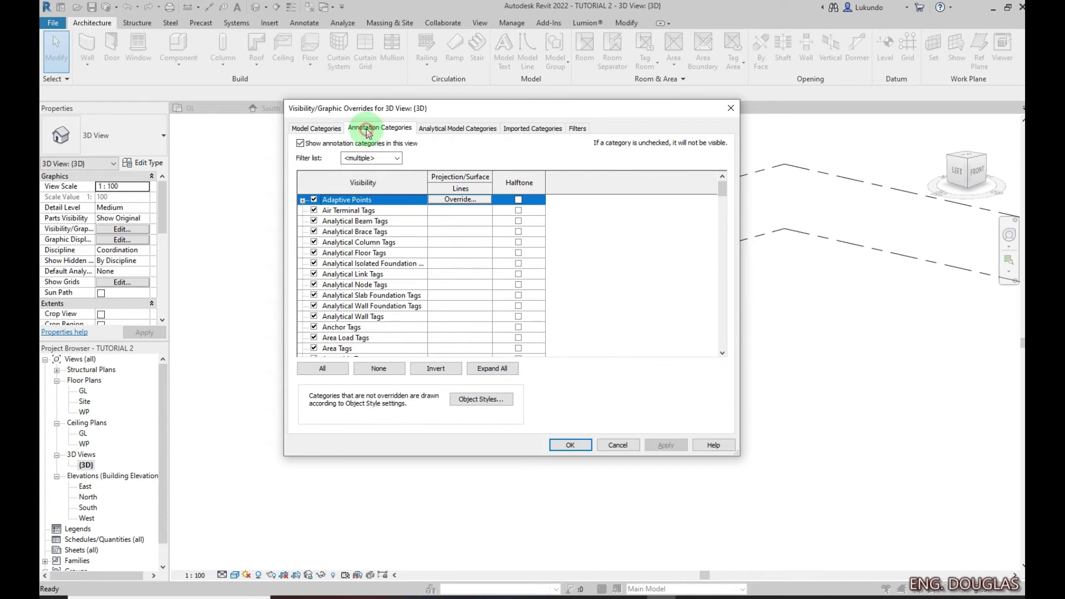
{"action": "left_click", "coordinate": [342, 286]}
{"action": "key", "text": "l"}
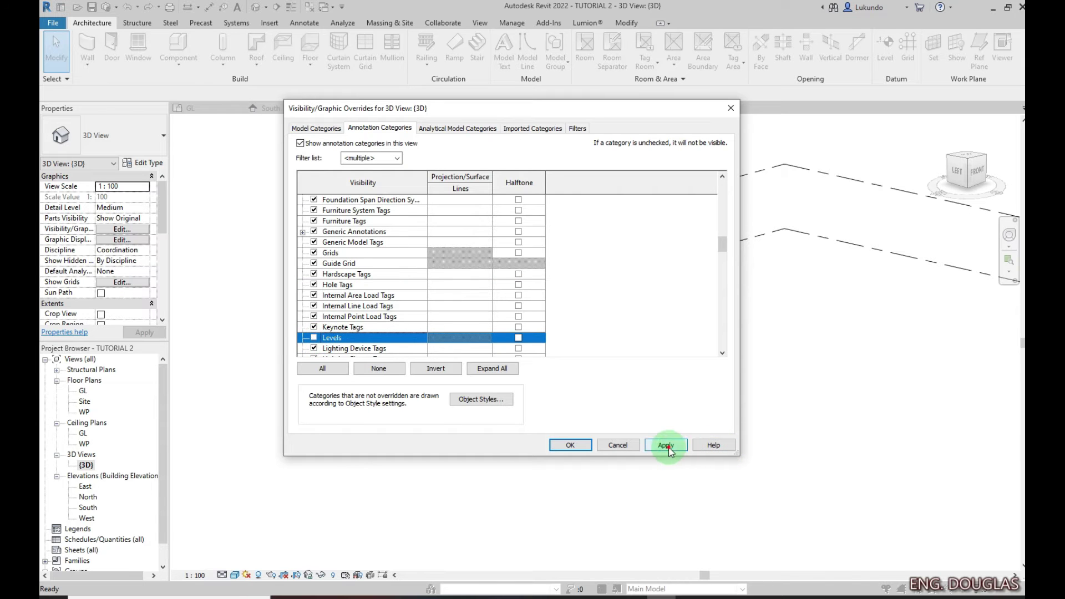
{"action": "left_click", "coordinate": [665, 445]}
{"action": "left_click", "coordinate": [570, 445]}
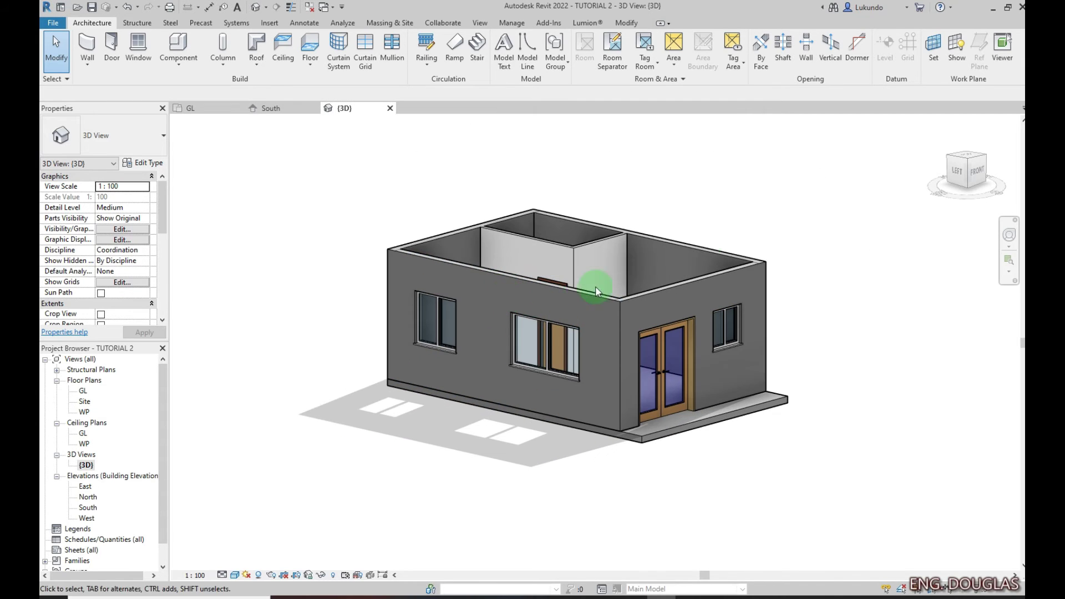
Zoom the 3D view slightly and return to the GL floor plan
{"action": "scroll", "coordinate": [558, 204], "scroll_direction": "up", "scroll_amount": 1}
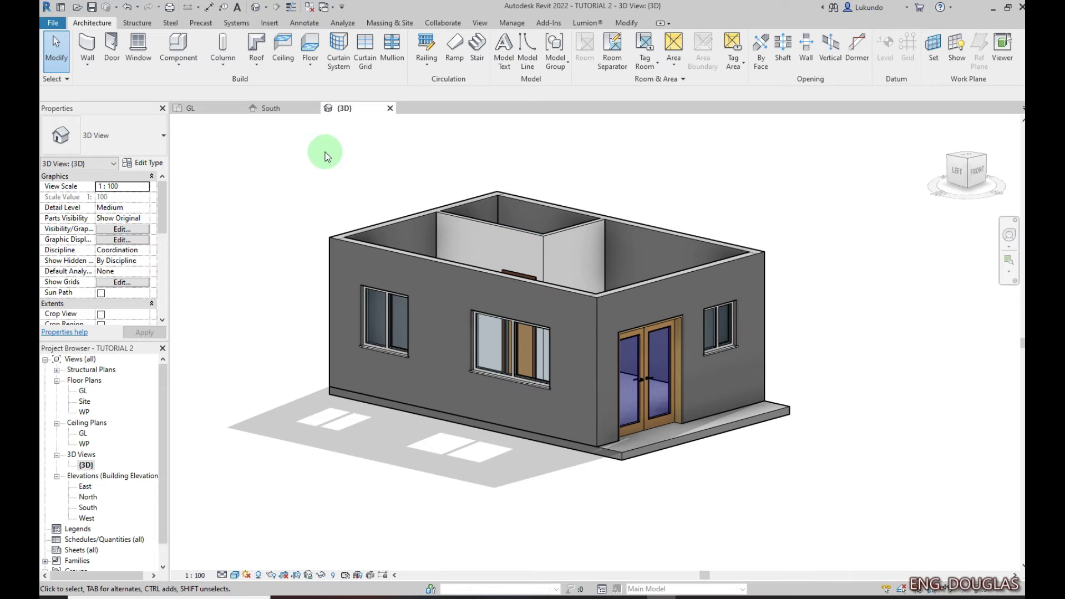
{"action": "left_click", "coordinate": [191, 109]}
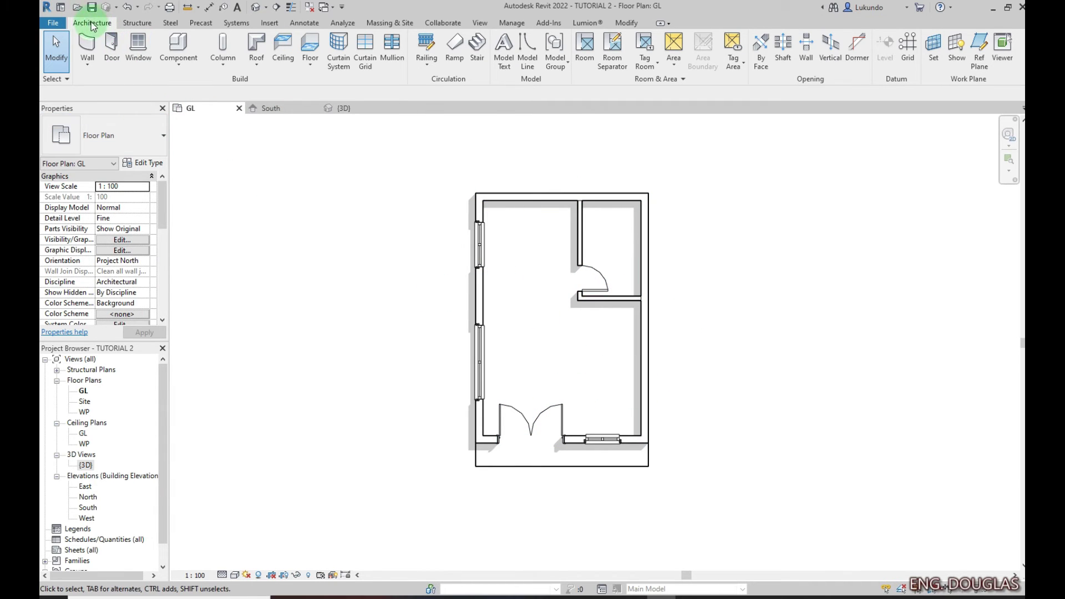
Place a rotated Furniture_Bed_1 1525x2007x355mm-Queen bed against the main room's right wall
{"action": "left_click", "coordinate": [178, 49]}
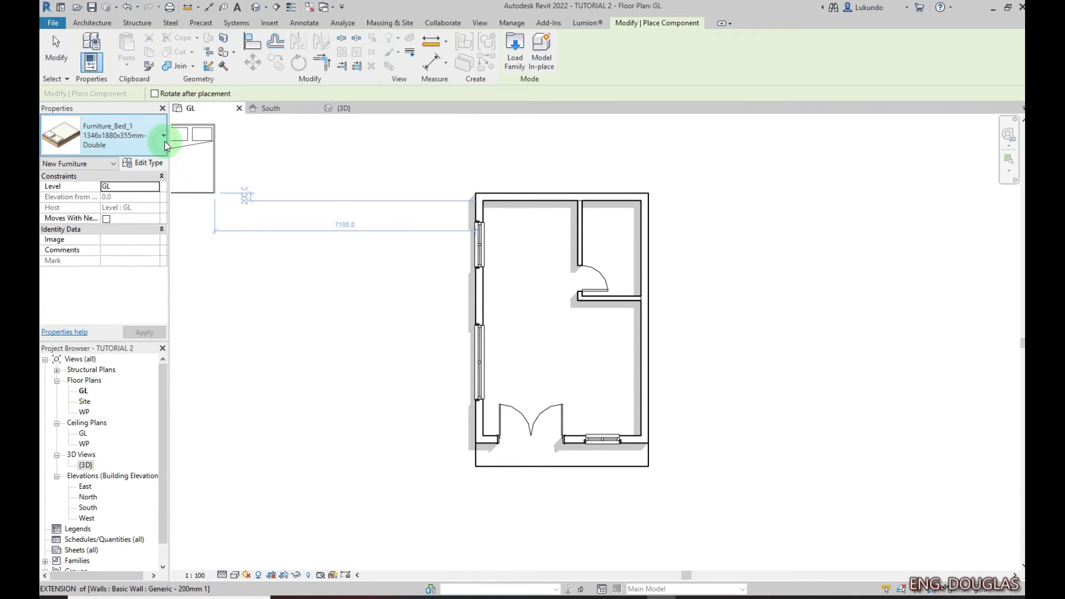
{"action": "left_click", "coordinate": [161, 148]}
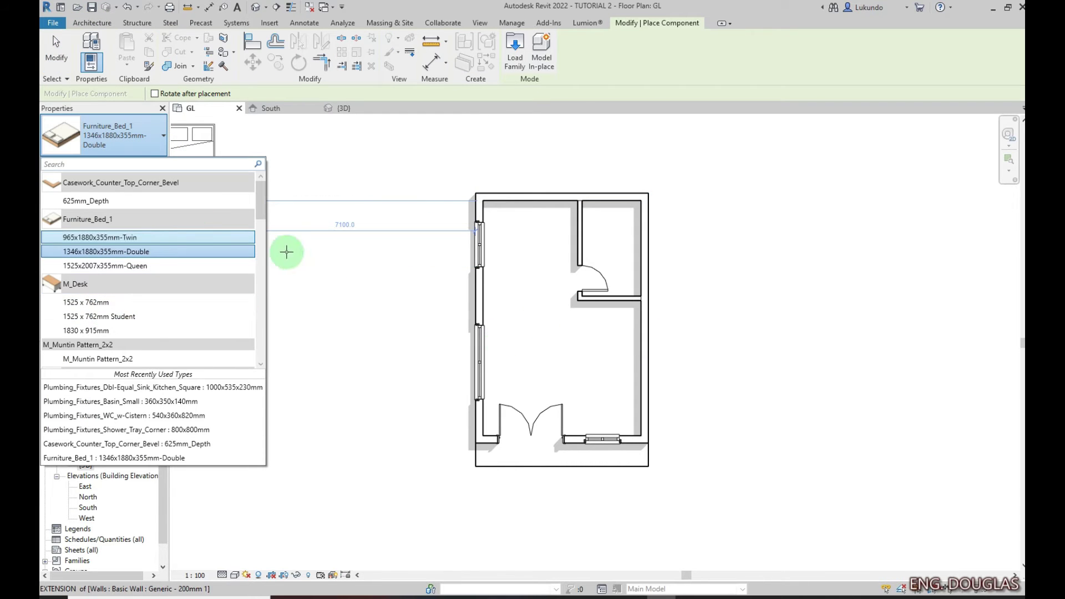
{"action": "left_click", "coordinate": [99, 238]}
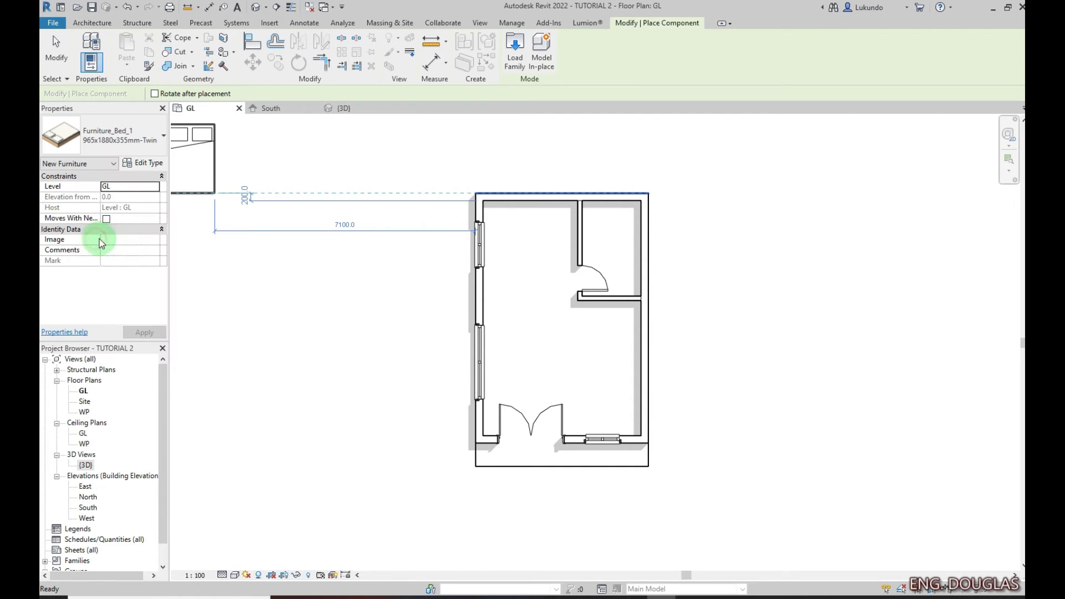
{"action": "left_click", "coordinate": [149, 136]}
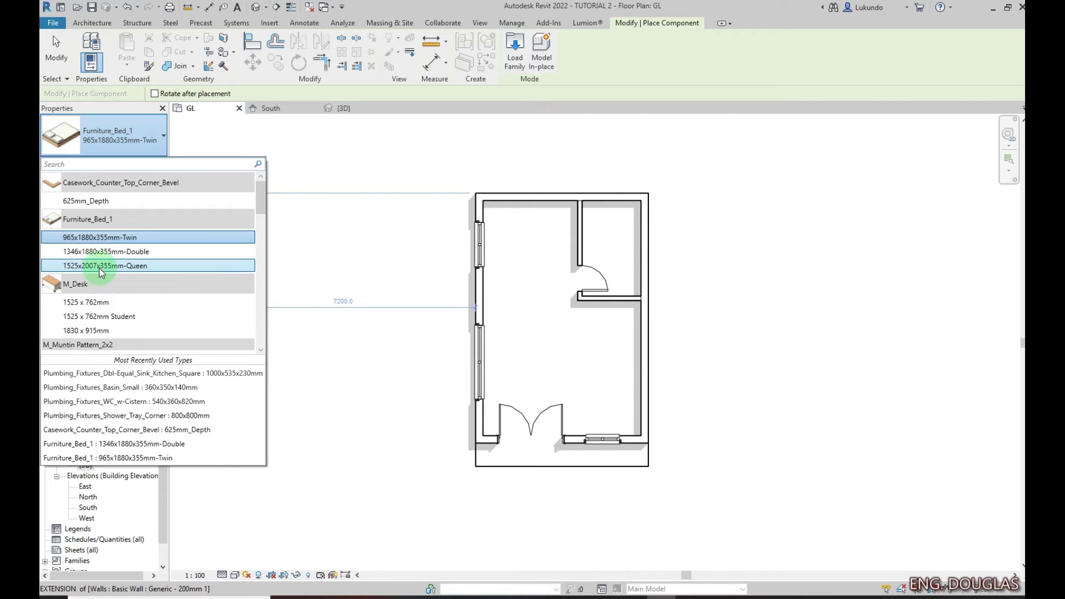
{"action": "left_click", "coordinate": [102, 266]}
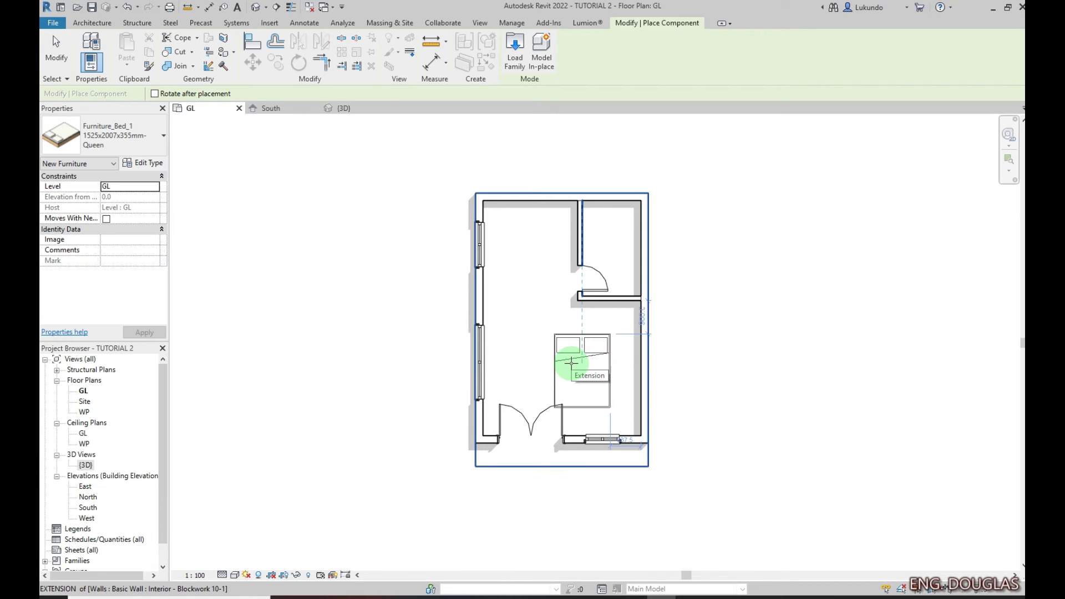
{"action": "key", "text": "space"}
{"action": "key", "text": "space"}
{"action": "key", "text": "space"}
{"action": "key", "text": "space"}
{"action": "key", "text": "space"}
{"action": "key", "text": "space"}
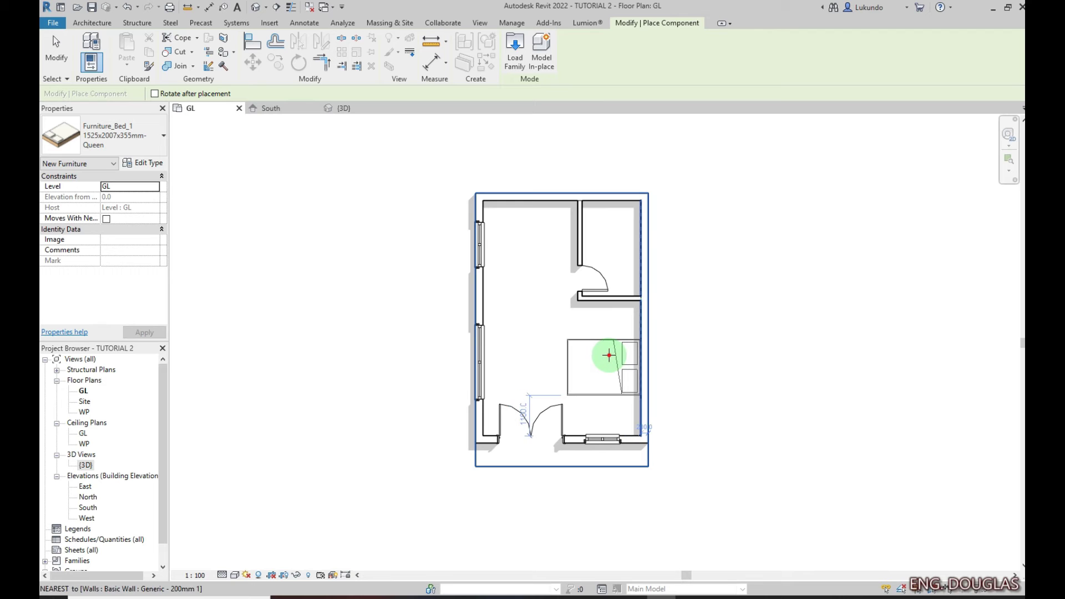
{"action": "left_click", "coordinate": [609, 355]}
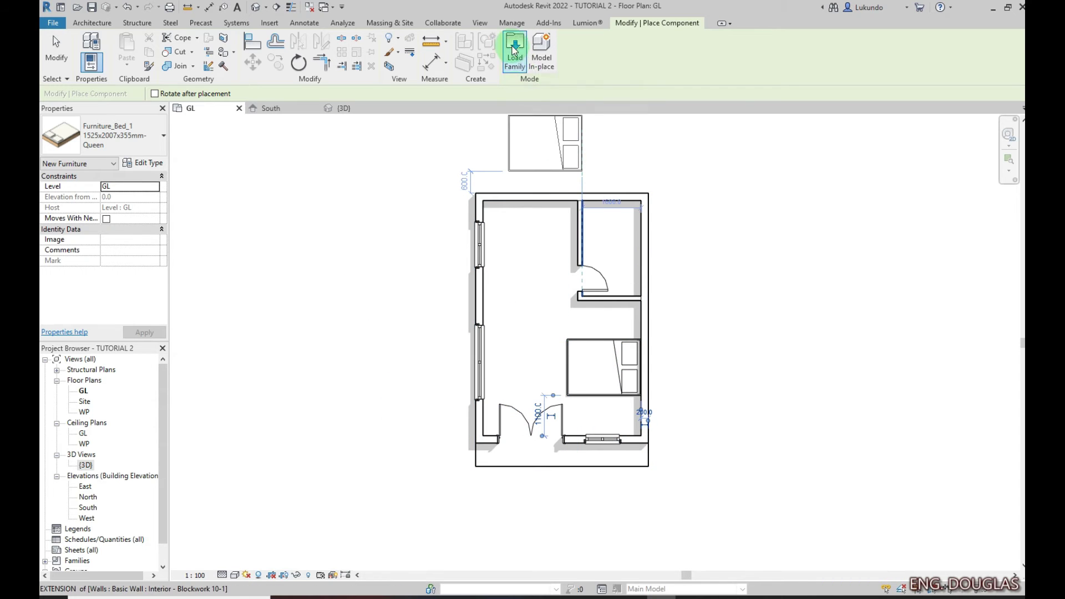
{"action": "left_click", "coordinate": [515, 53]}
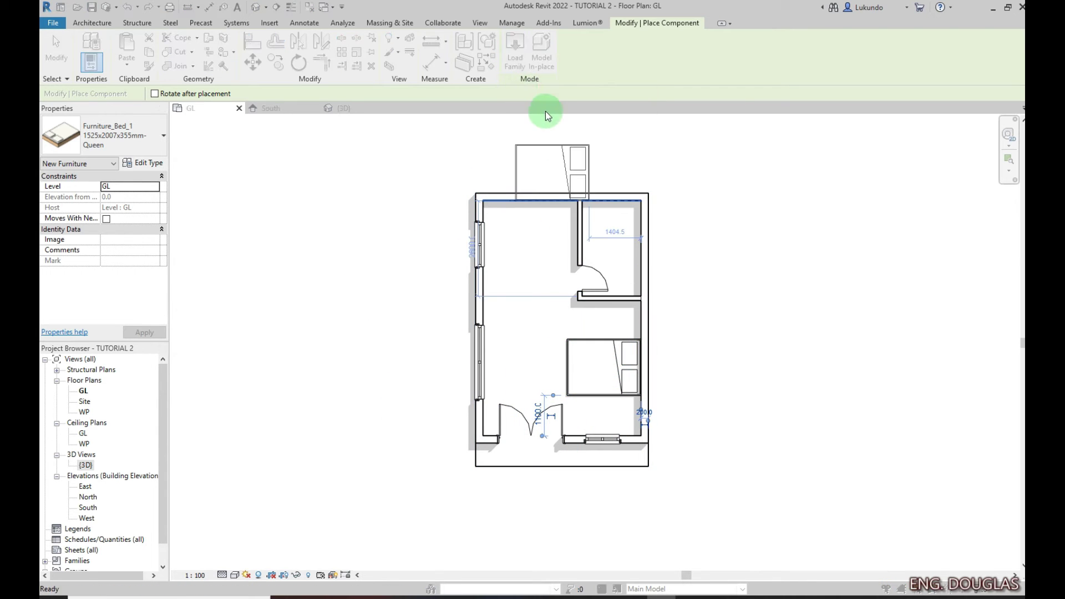
Browse to the Furniture folder in Load Family, then close it and end bed placement
{"action": "left_click", "coordinate": [683, 183]}
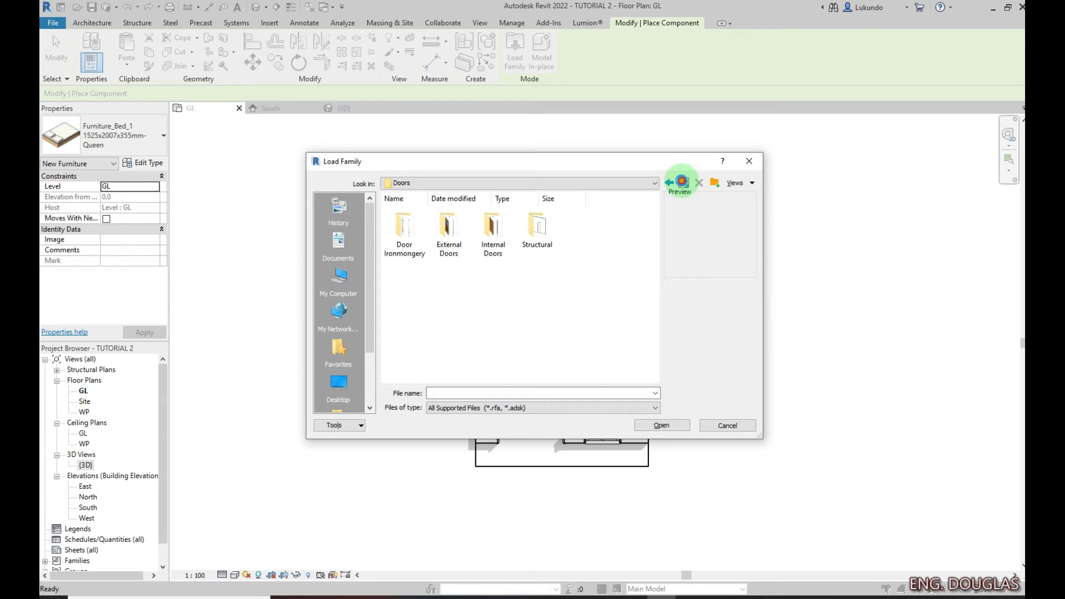
{"action": "left_click", "coordinate": [682, 181]}
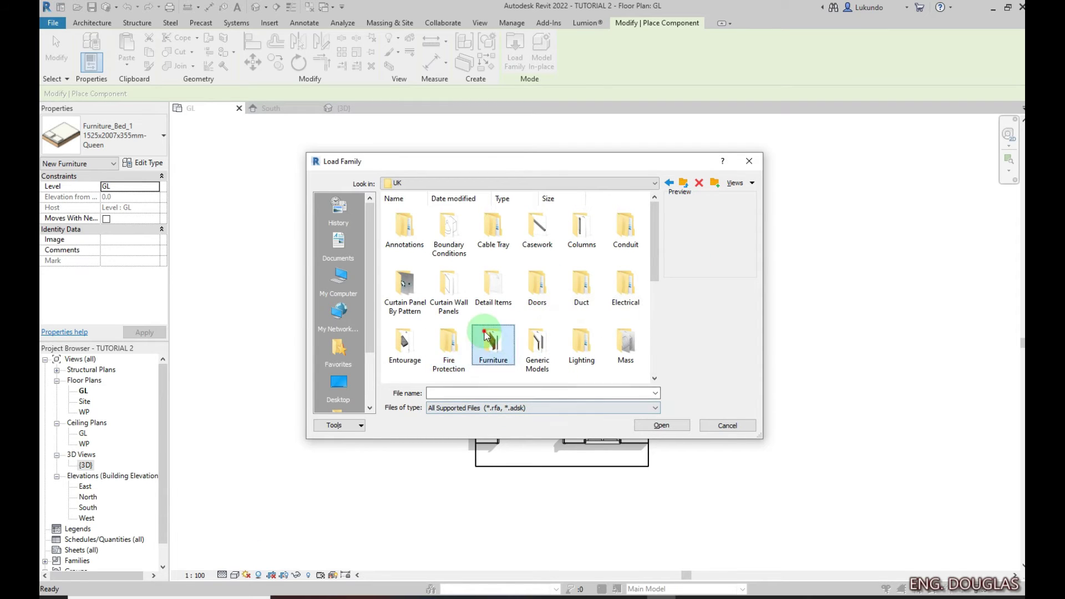
{"action": "double_click", "coordinate": [494, 343]}
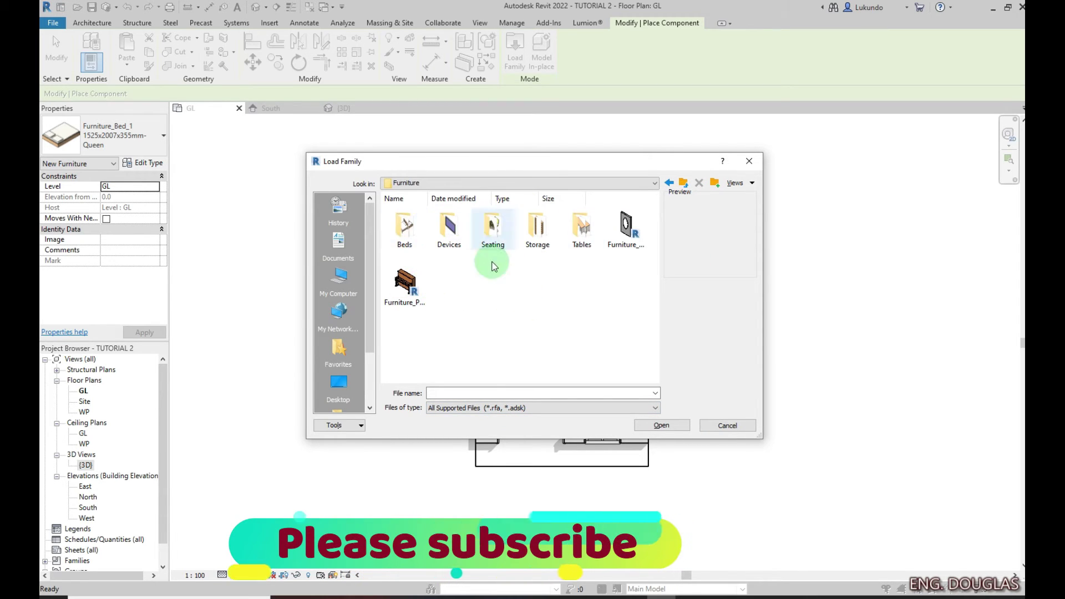
{"action": "left_click", "coordinate": [748, 161]}
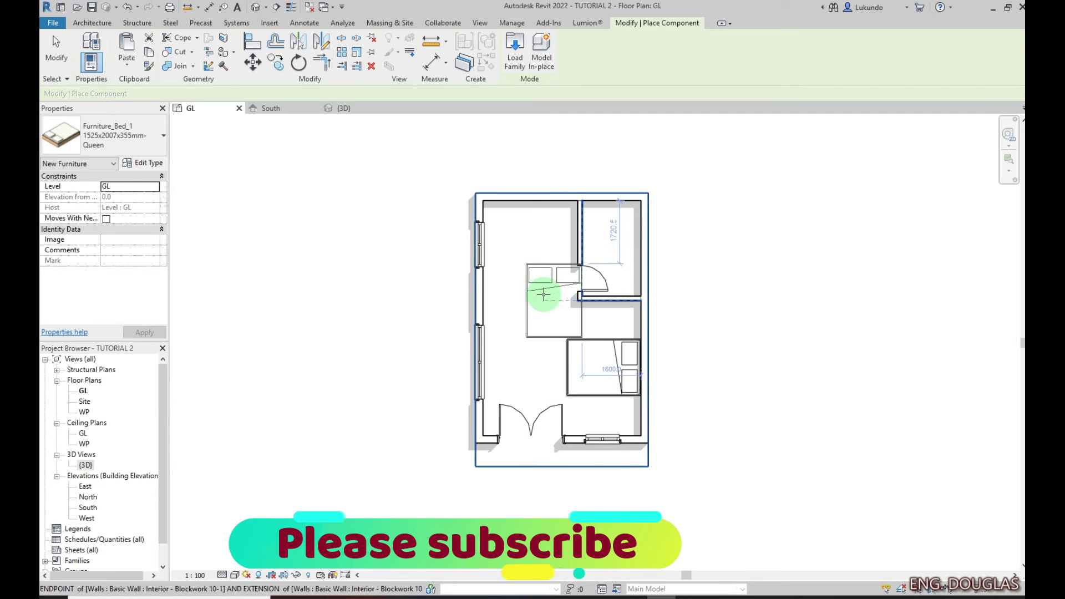
{"action": "left_click", "coordinate": [57, 51]}
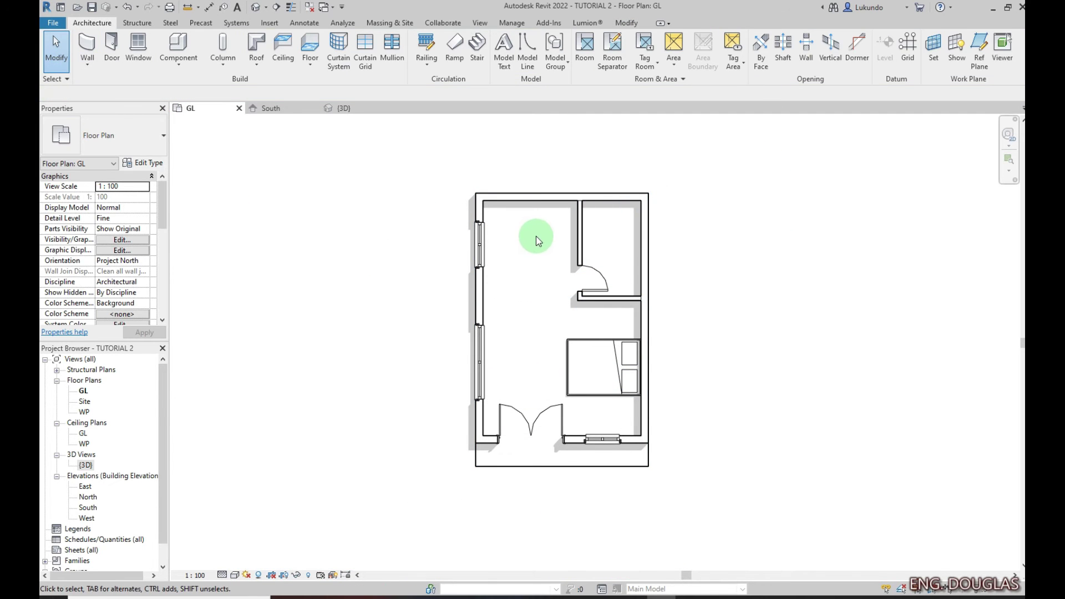
{"action": "scroll", "coordinate": [538, 236], "scroll_direction": "up", "scroll_amount": 2}
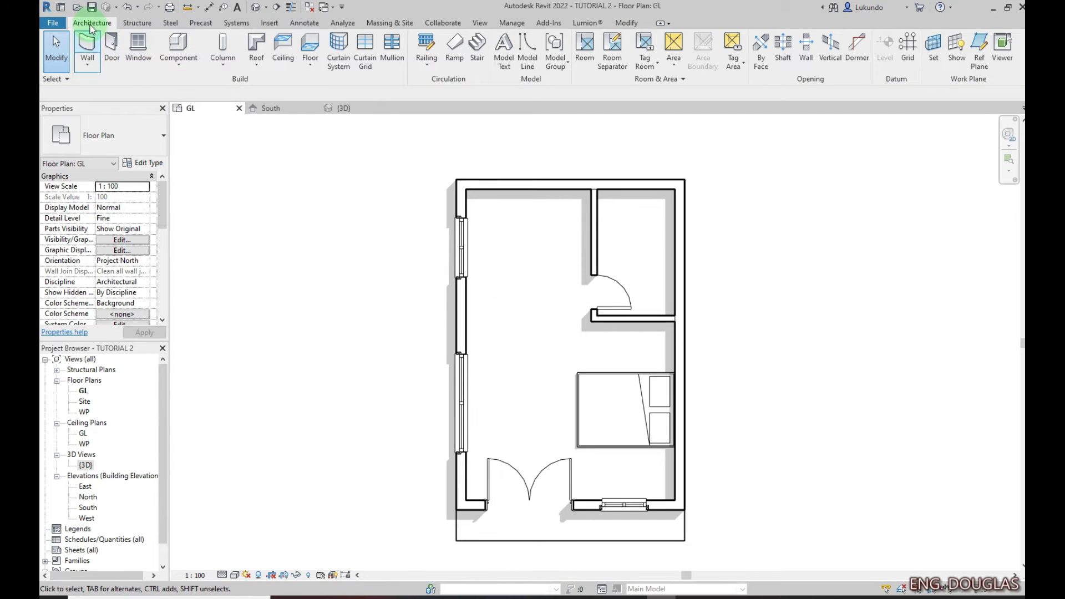
Place a Plumbing_Fixtures_Basin_Small 360x350x140mm basin on the small room's right wall
{"action": "left_click", "coordinate": [175, 49]}
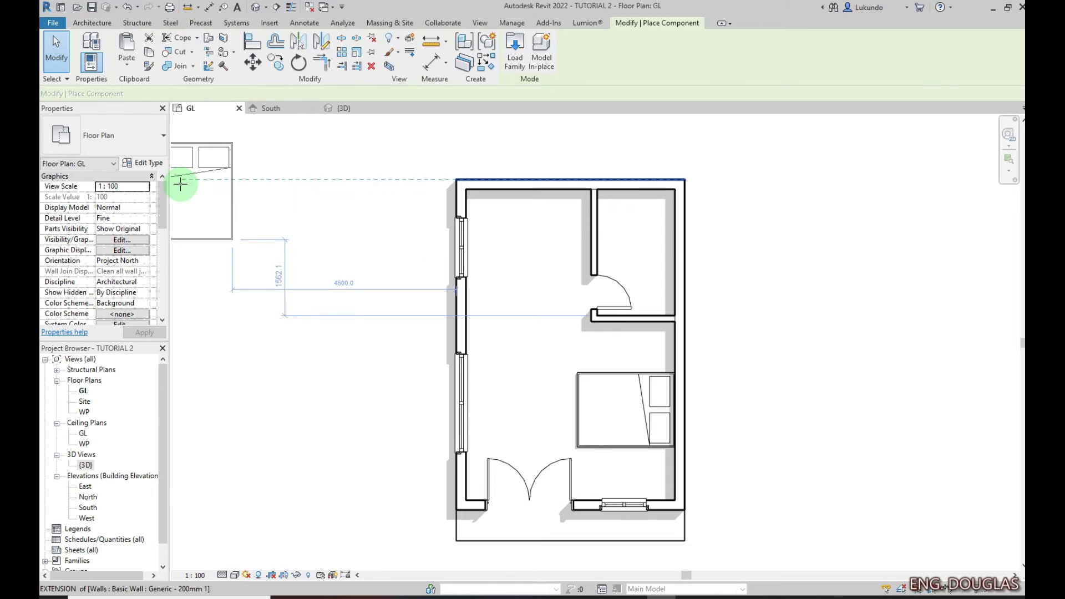
{"action": "left_click", "coordinate": [163, 136]}
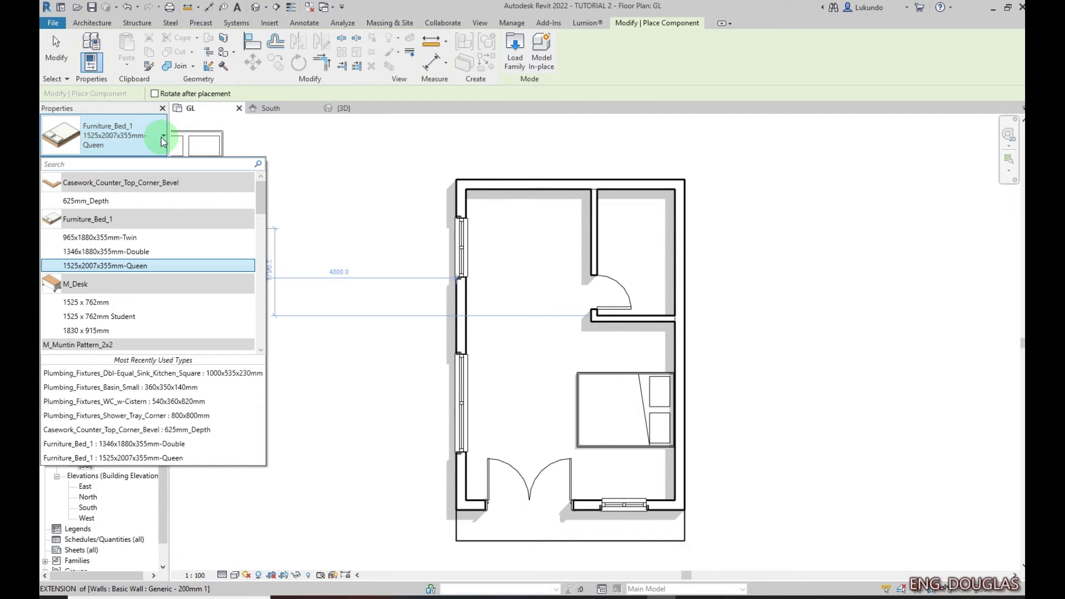
{"action": "scroll", "coordinate": [166, 225], "scroll_direction": "down", "scroll_amount": 3}
{"action": "scroll", "coordinate": [166, 228], "scroll_direction": "down", "scroll_amount": 10}
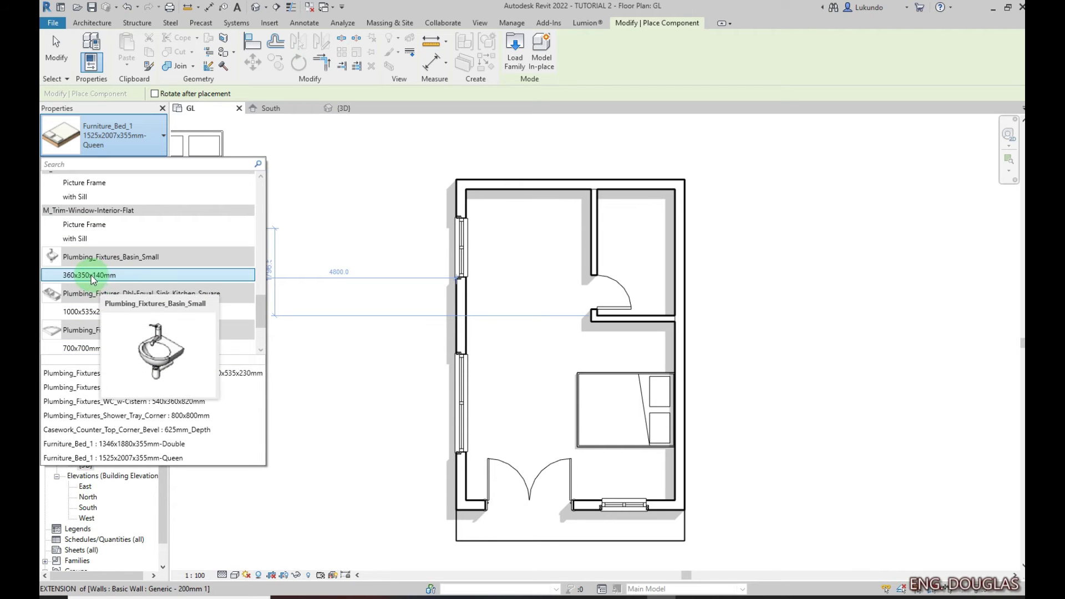
{"action": "left_click", "coordinate": [91, 275]}
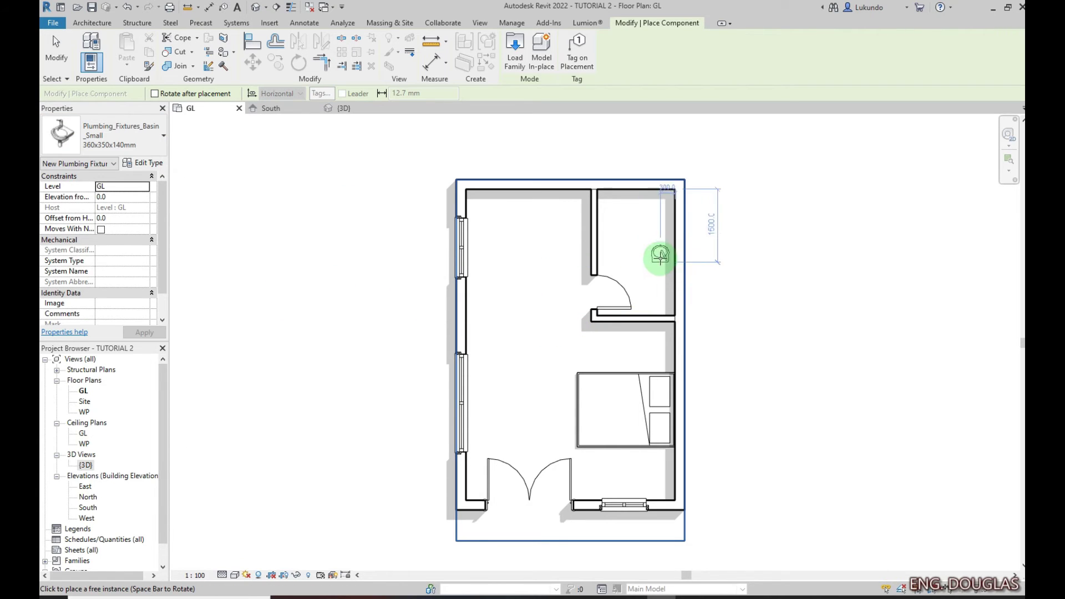
{"action": "scroll", "coordinate": [660, 256], "scroll_direction": "up", "scroll_amount": 2}
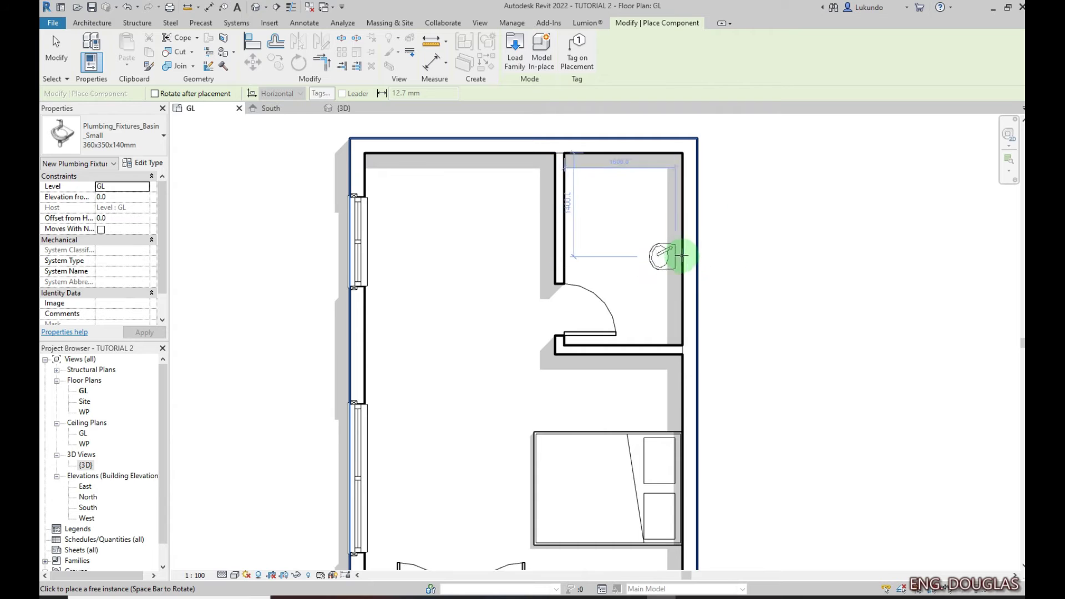
{"action": "left_click", "coordinate": [674, 259]}
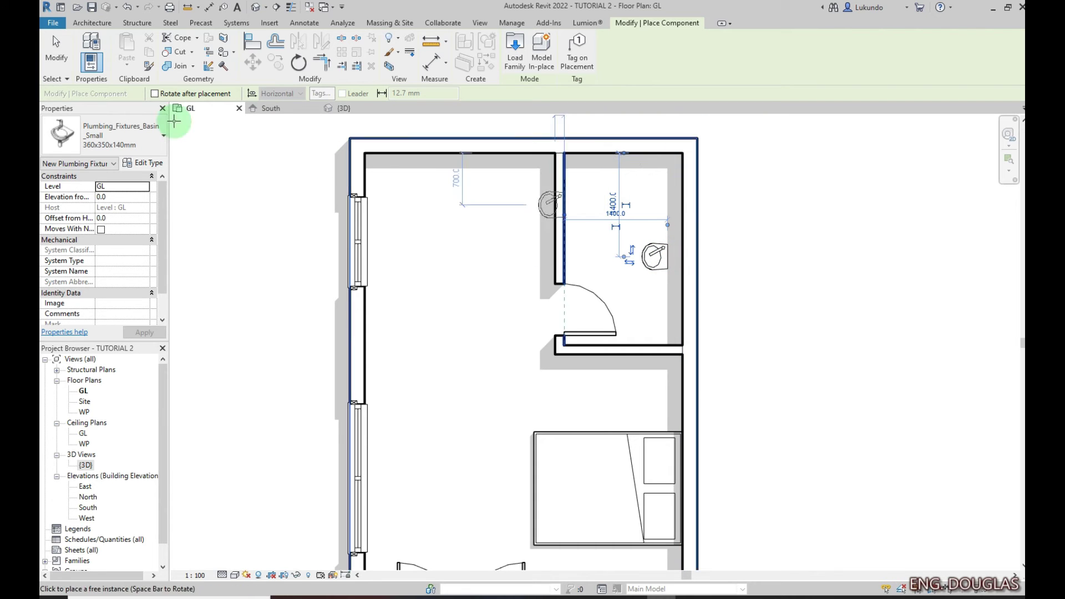
Nudge the placed basin snug against the right wall
{"action": "key", "text": "Escape"}
{"action": "key", "text": "Escape"}
{"action": "left_click", "coordinate": [649, 262]}
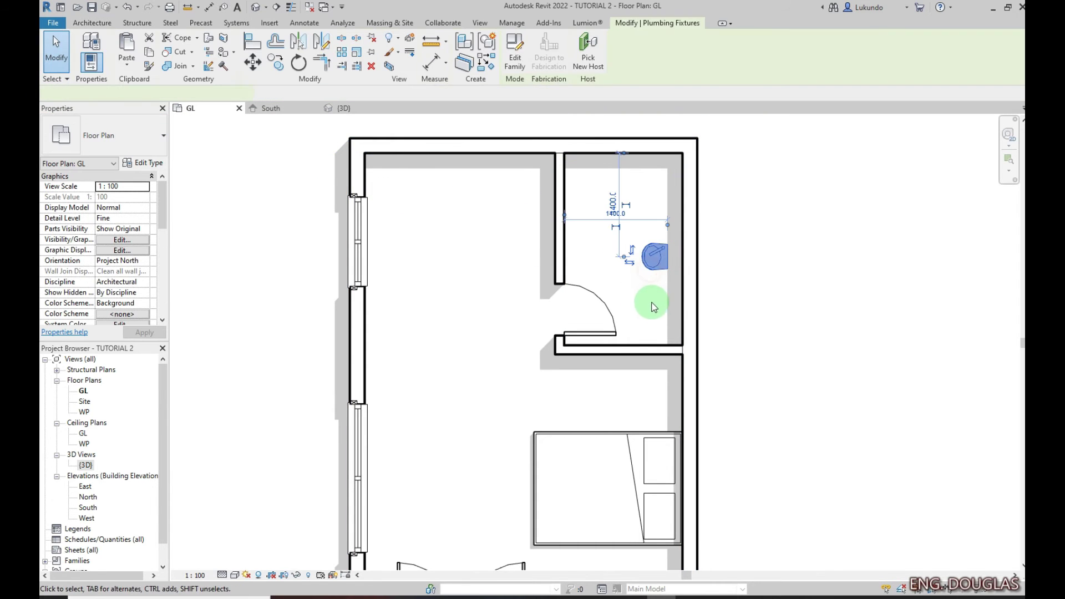
{"action": "left_click_drag", "start_coordinate": [686, 333], "coordinate": [684, 333]}
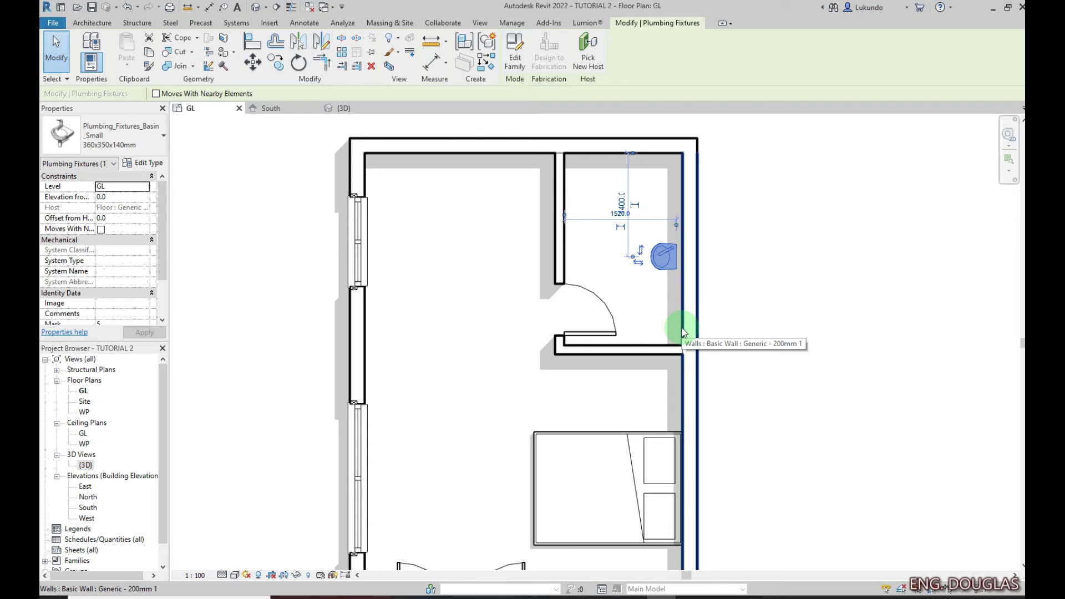
{"action": "left_click", "coordinate": [782, 311]}
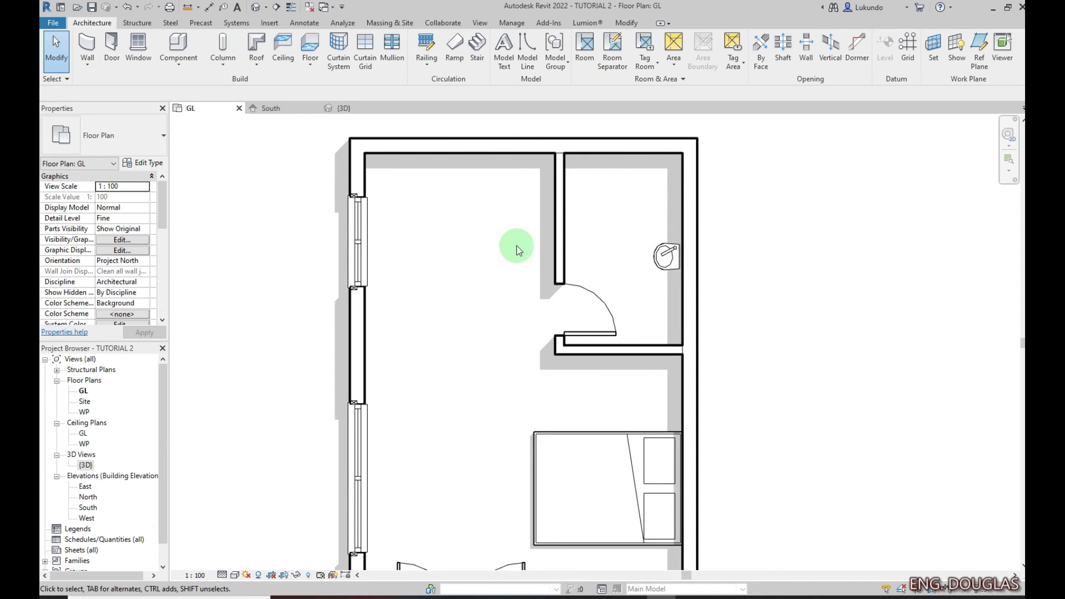
{"action": "scroll", "coordinate": [581, 253], "scroll_direction": "down", "scroll_amount": 1}
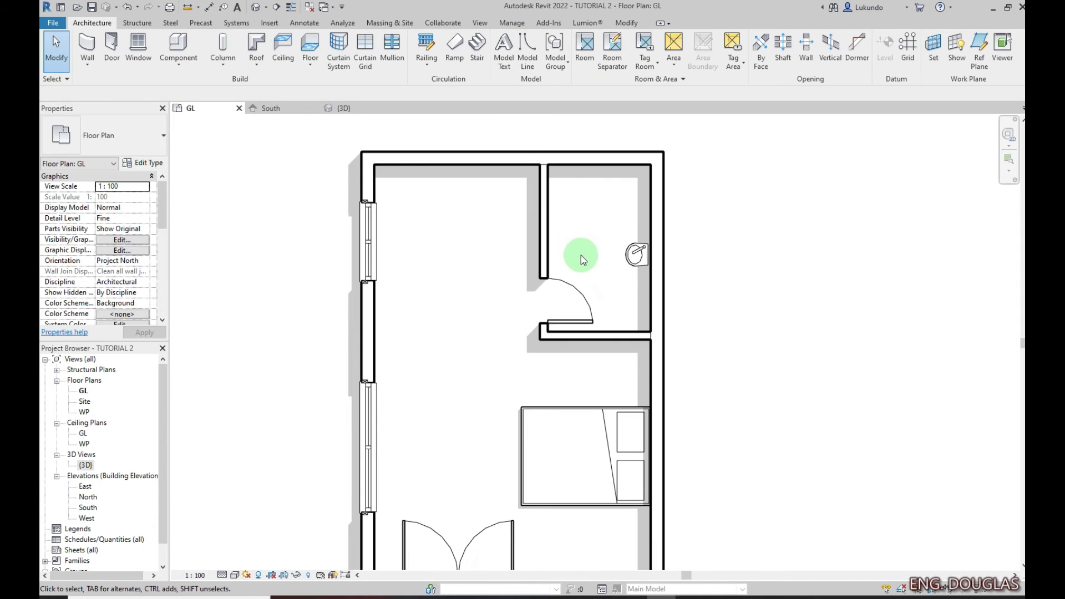
Place a Shower_Tray_Corner 700x700mm tray in the small room's top-right corner
{"action": "left_click", "coordinate": [178, 45]}
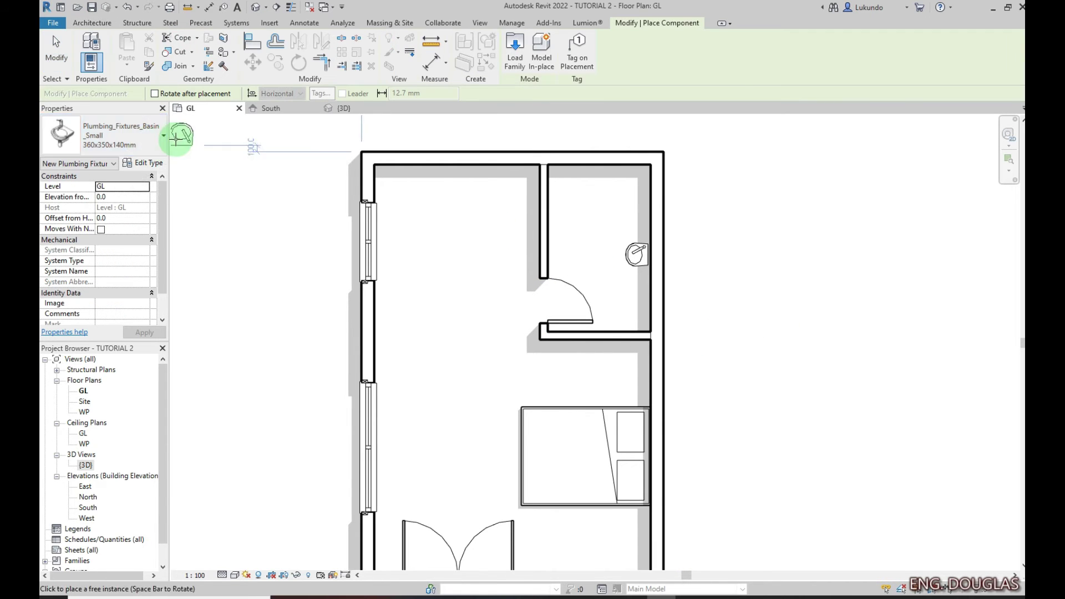
{"action": "left_click", "coordinate": [161, 142]}
{"action": "scroll", "coordinate": [142, 288], "scroll_direction": "up", "scroll_amount": 1}
{"action": "scroll", "coordinate": [142, 294], "scroll_direction": "down", "scroll_amount": 1}
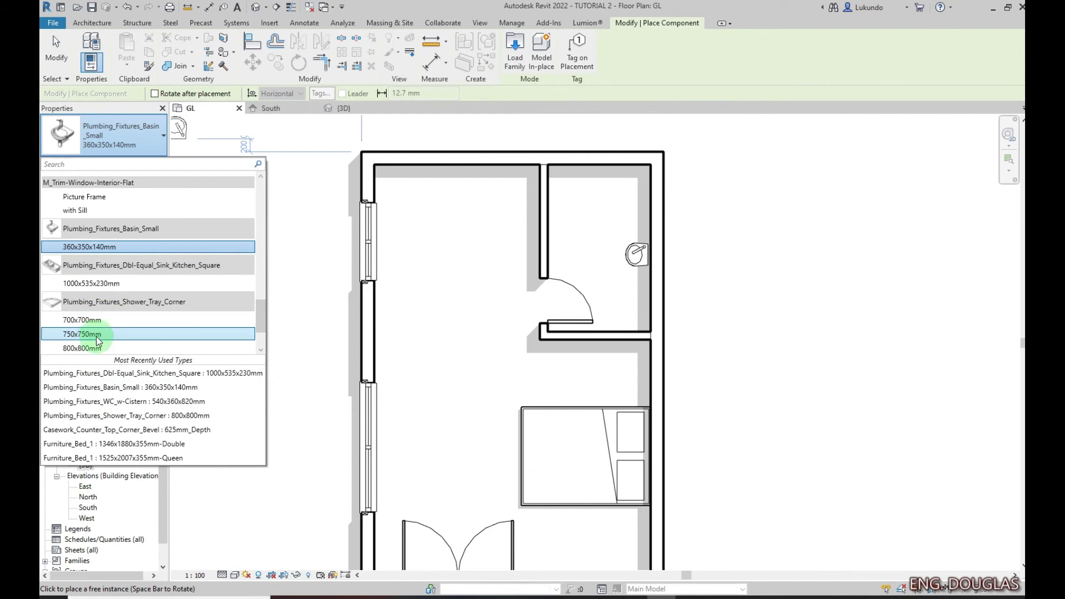
{"action": "left_click", "coordinate": [81, 321]}
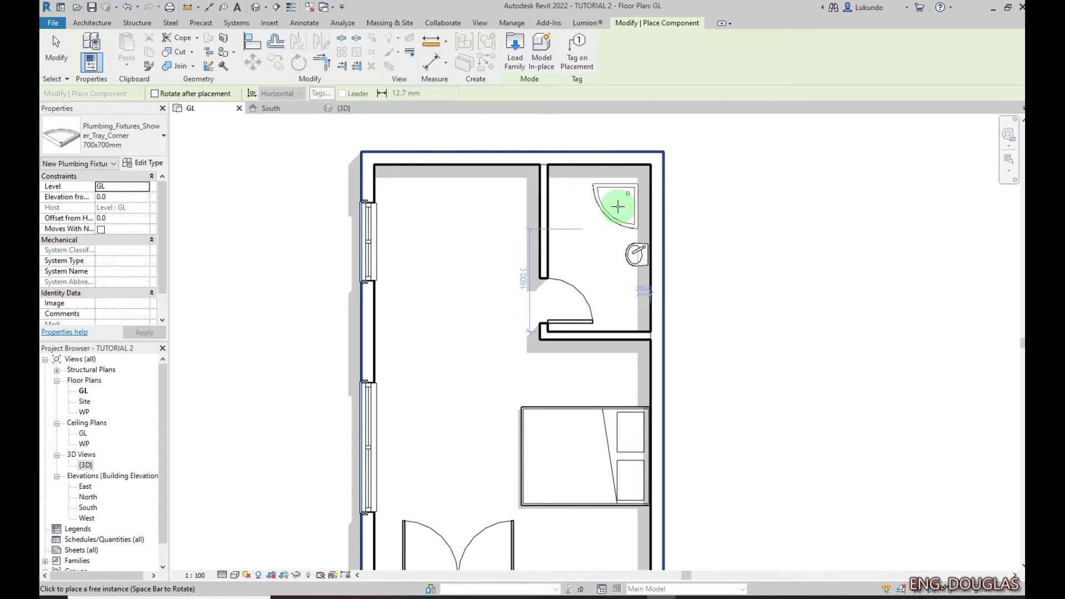
{"action": "left_click", "coordinate": [623, 190]}
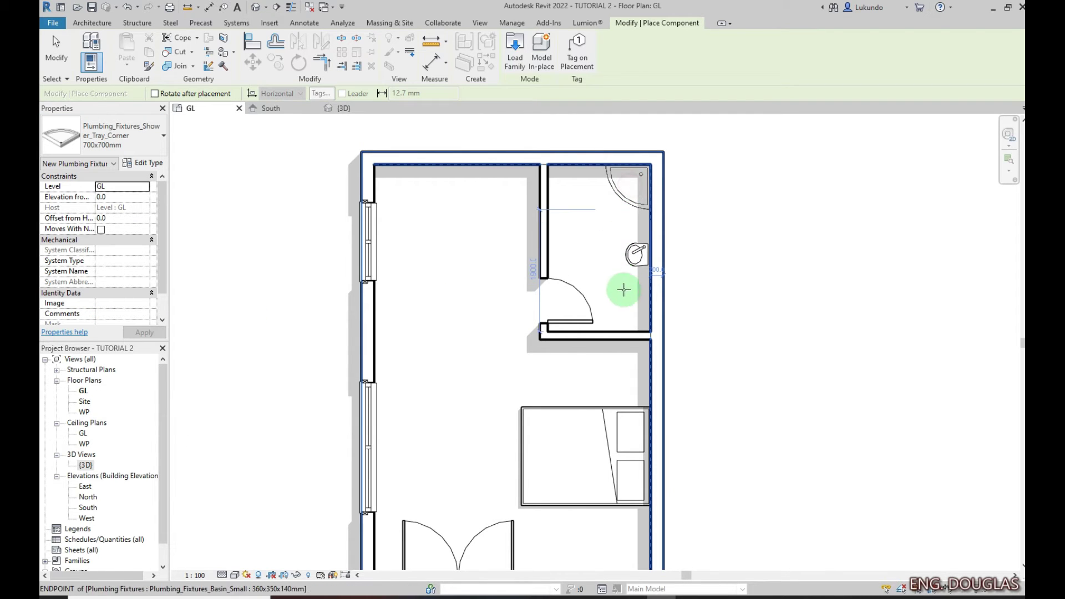
Place a rotated WC_w-Cistern 540x360x820mm toilet against the right wall below the basin
{"action": "left_click", "coordinate": [157, 140]}
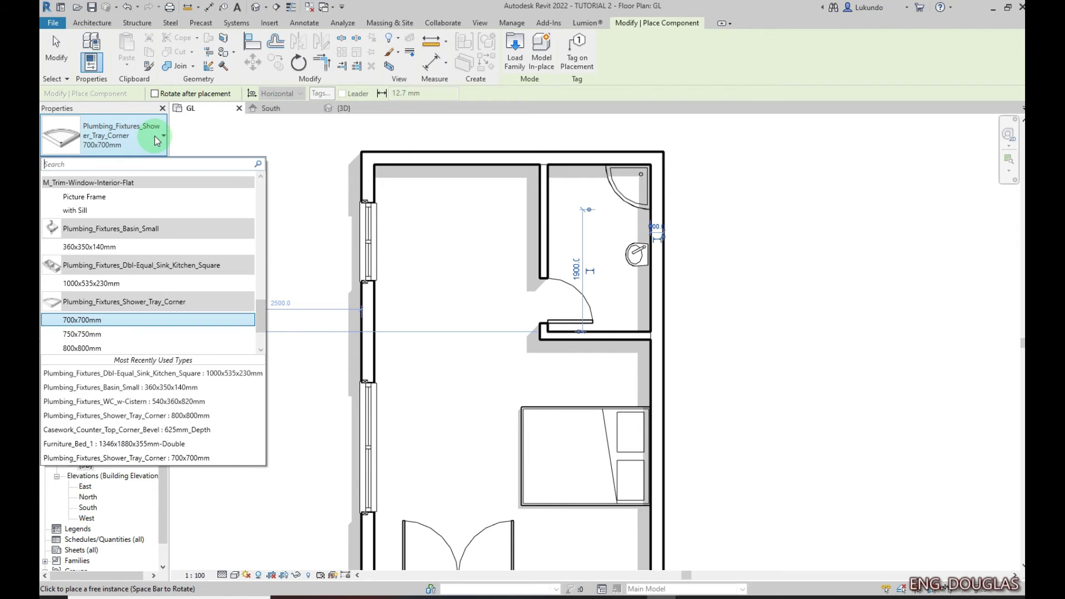
{"action": "scroll", "coordinate": [150, 266], "scroll_direction": "down", "scroll_amount": 2}
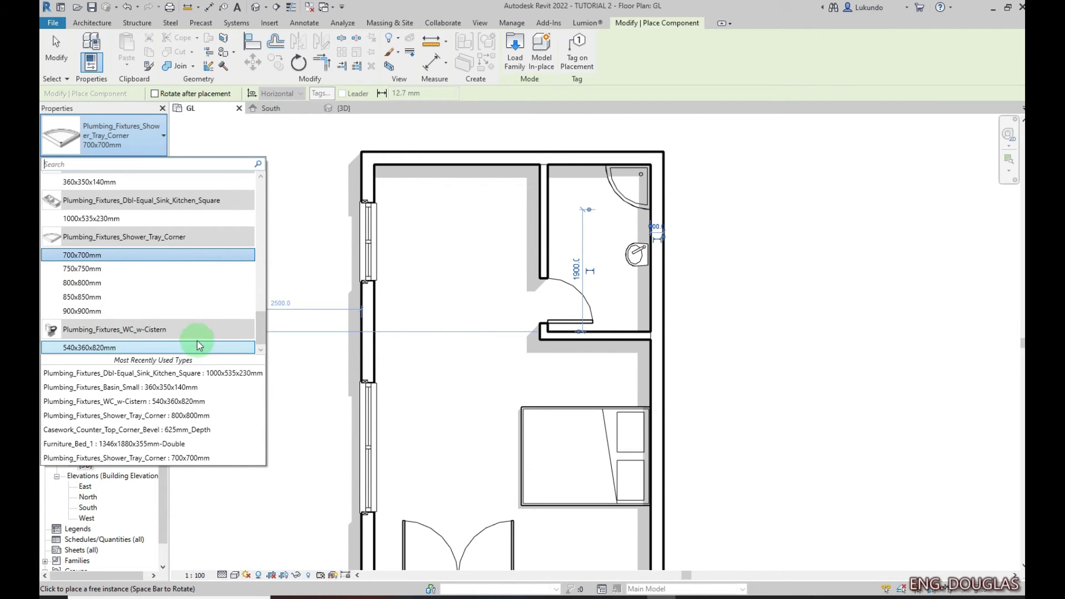
{"action": "left_click", "coordinate": [88, 401]}
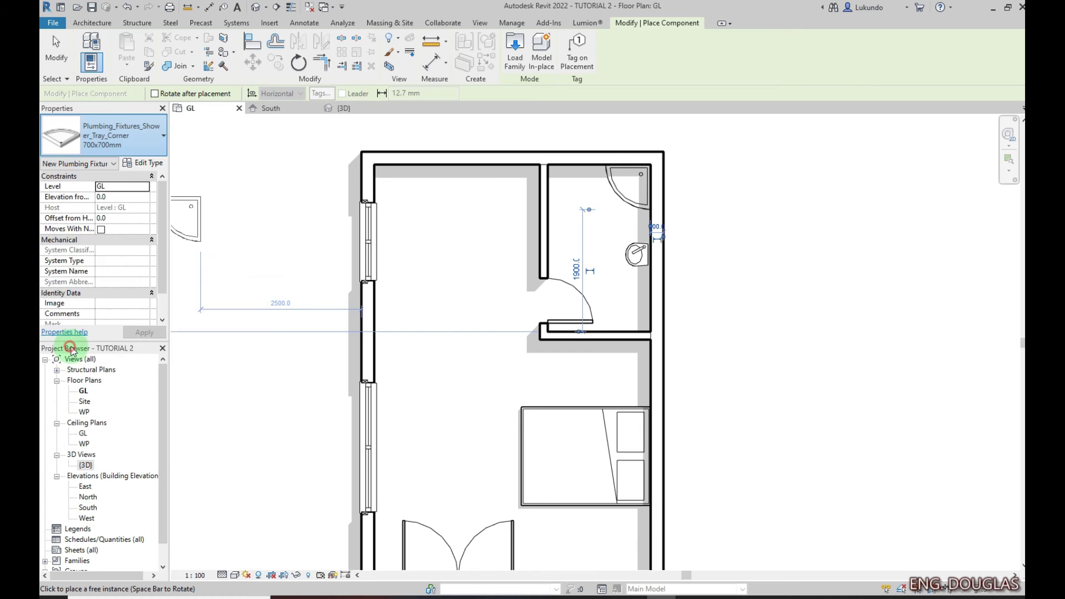
{"action": "left_click", "coordinate": [635, 281]}
{"action": "key", "text": "space"}
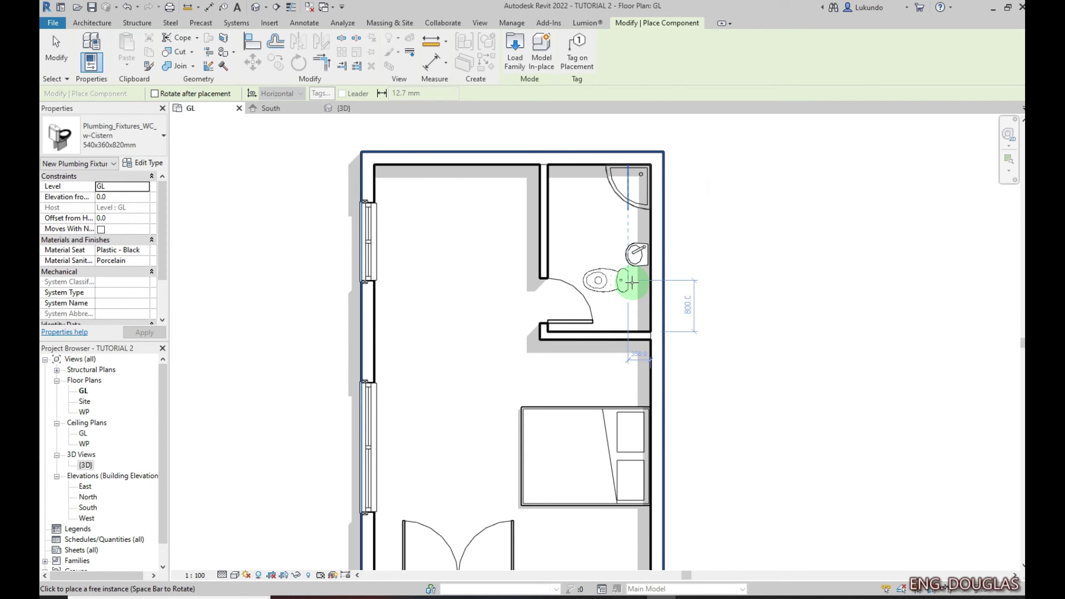
{"action": "left_click", "coordinate": [648, 300]}
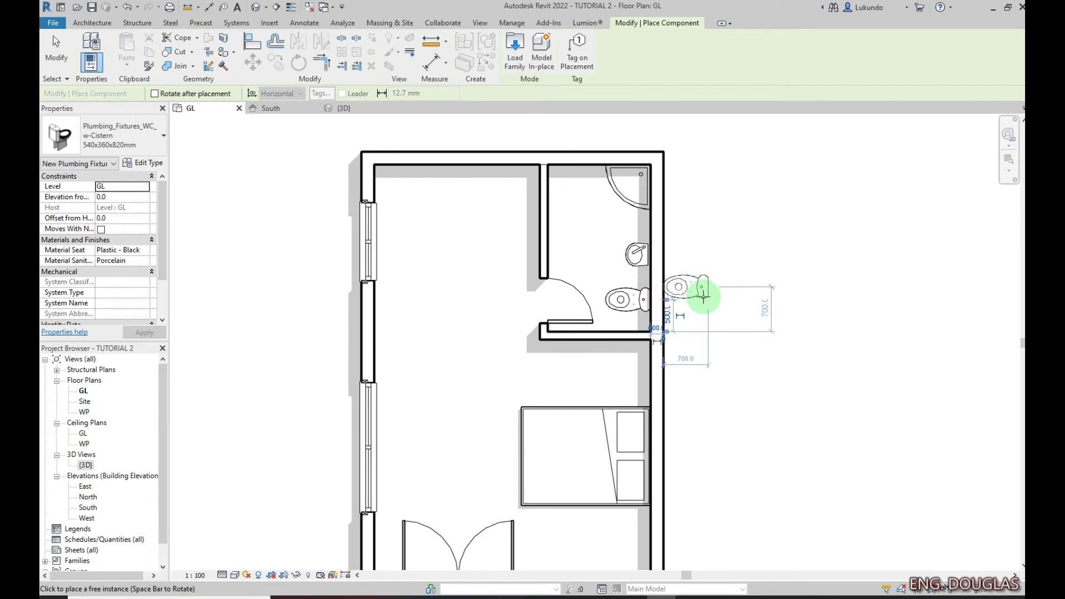
{"action": "scroll", "coordinate": [563, 274], "scroll_direction": "down", "scroll_amount": 3}
{"action": "scroll", "coordinate": [571, 297], "scroll_direction": "up", "scroll_amount": 3}
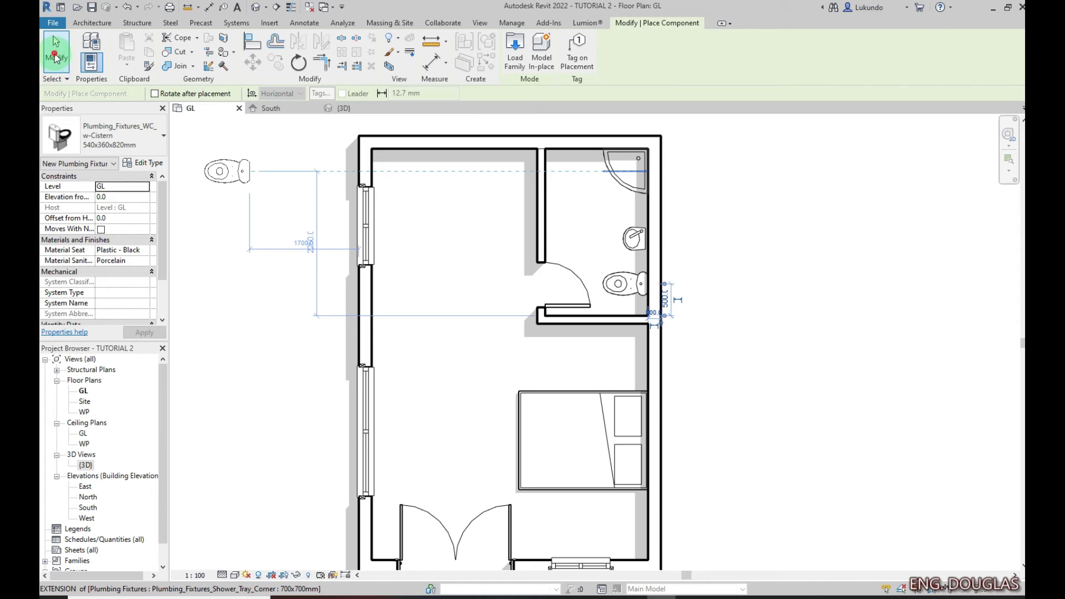
{"action": "left_click", "coordinate": [55, 58]}
{"action": "scroll", "coordinate": [528, 294], "scroll_direction": "down", "scroll_amount": 2}
{"action": "scroll", "coordinate": [516, 299], "scroll_direction": "up", "scroll_amount": 2}
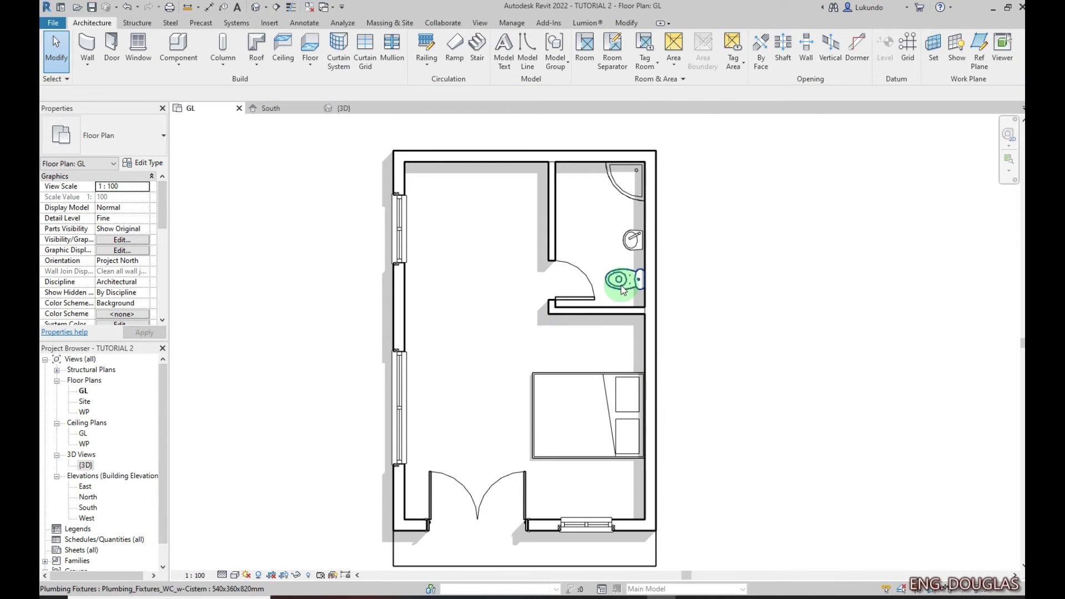
Browse up from External Doors to the UK family library, then close without loading anything
{"action": "left_click", "coordinate": [178, 47]}
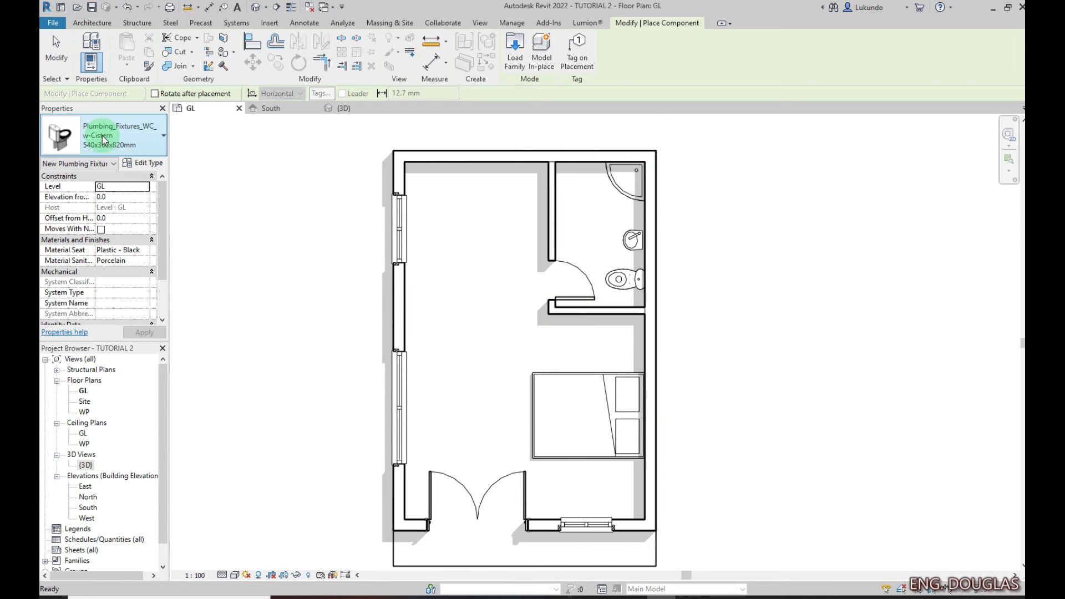
{"action": "left_click", "coordinate": [515, 51]}
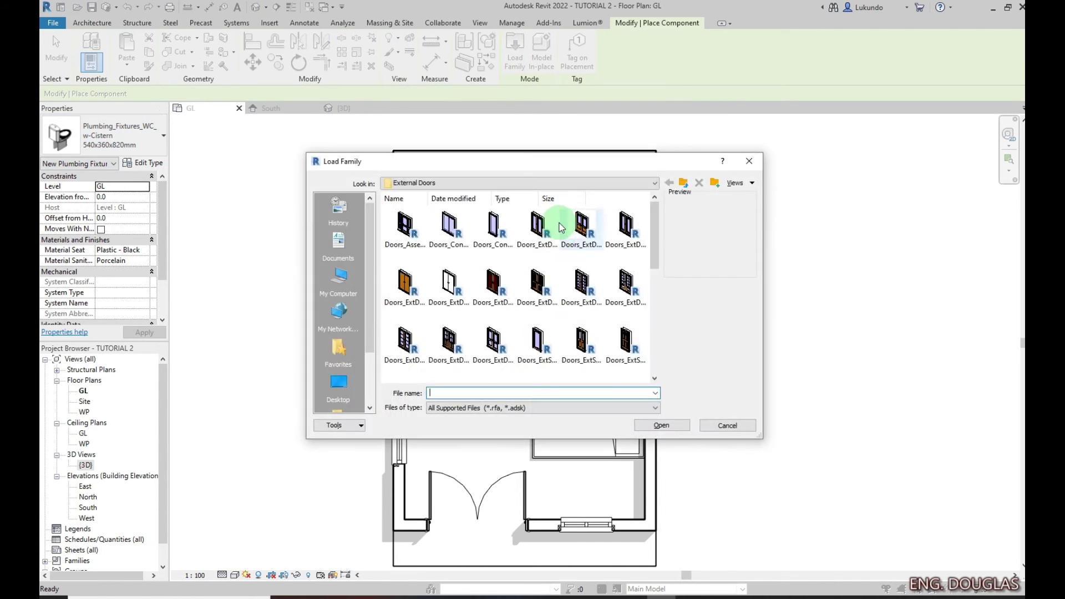
{"action": "left_click", "coordinate": [685, 186]}
{"action": "left_click", "coordinate": [685, 186]}
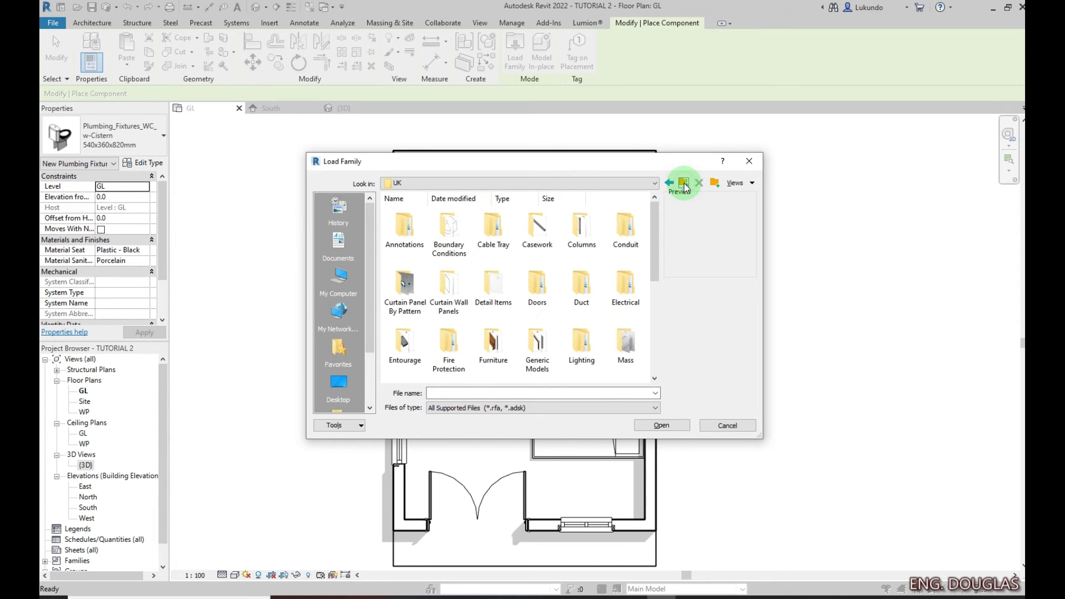
{"action": "scroll", "coordinate": [503, 306], "scroll_direction": "down", "scroll_amount": 5}
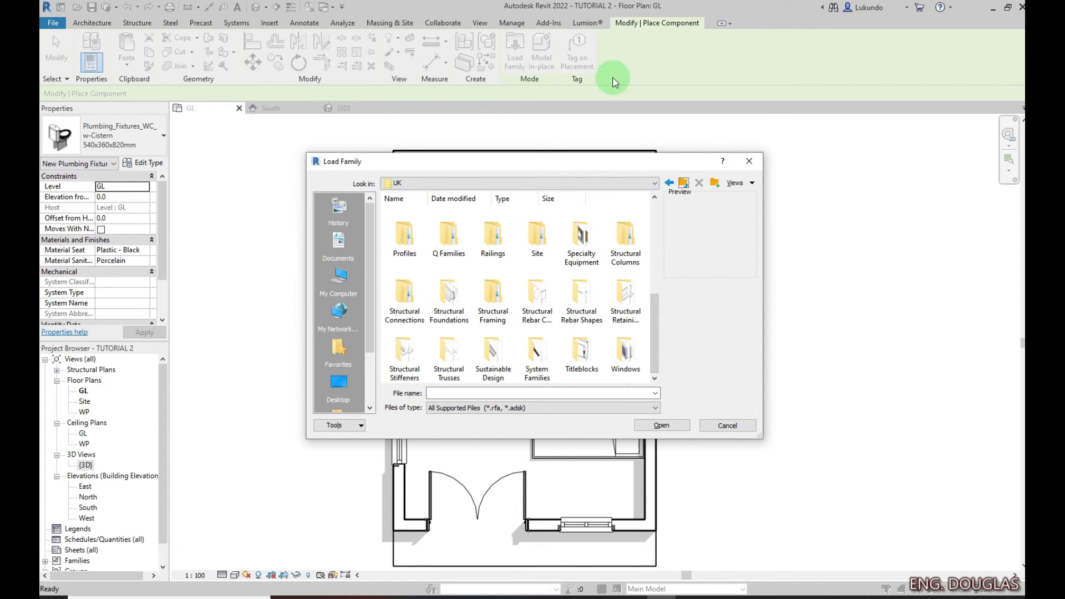
{"action": "left_click", "coordinate": [748, 163]}
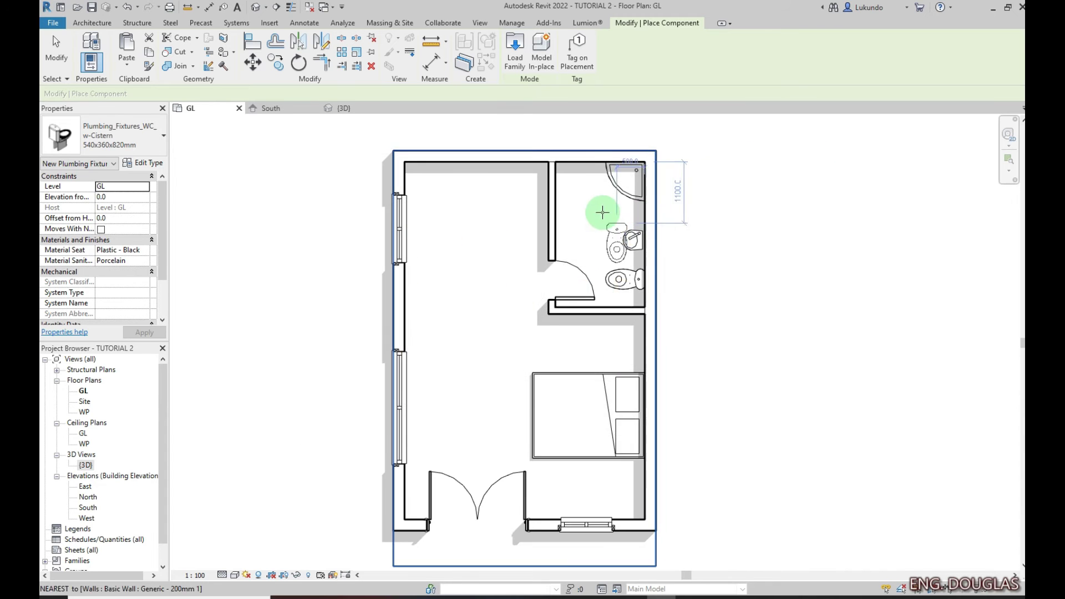
{"action": "scroll", "coordinate": [599, 230], "scroll_direction": "down", "scroll_amount": 2}
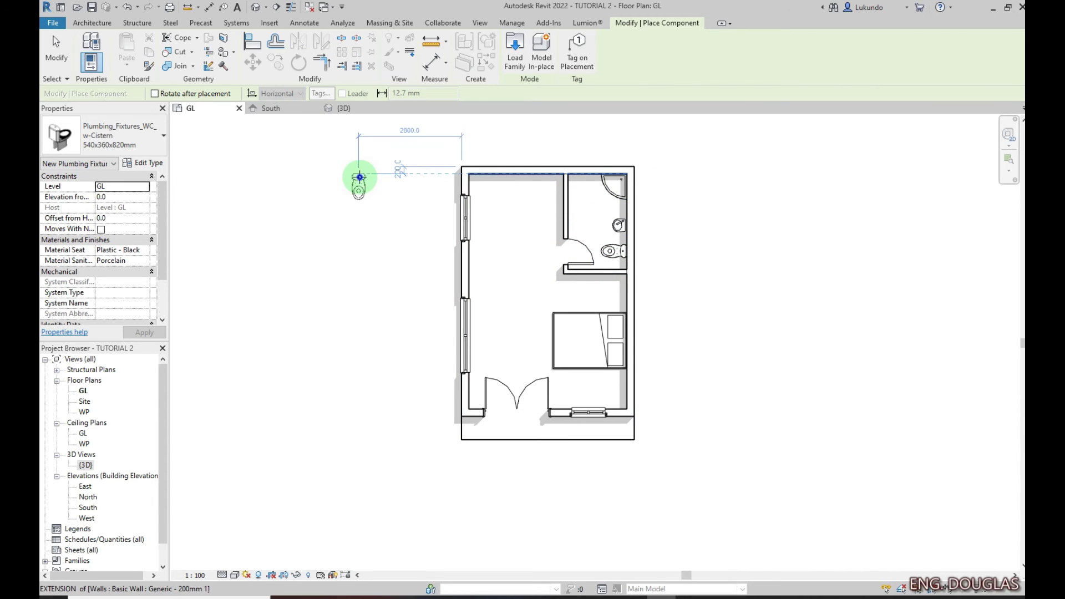
Place the Dbl-Equal_Sink_Kitchen_Square 1000x535x230mm double sink against the main room's left wall
{"action": "key", "text": "Escape"}
{"action": "key", "text": "Escape"}
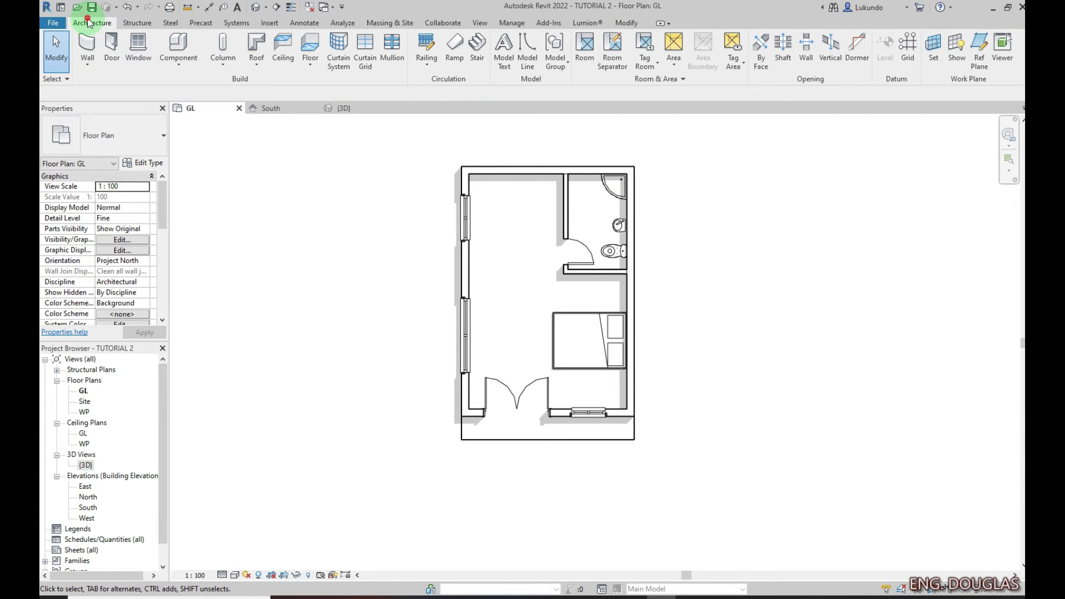
{"action": "left_click", "coordinate": [178, 45]}
{"action": "left_click", "coordinate": [161, 142]}
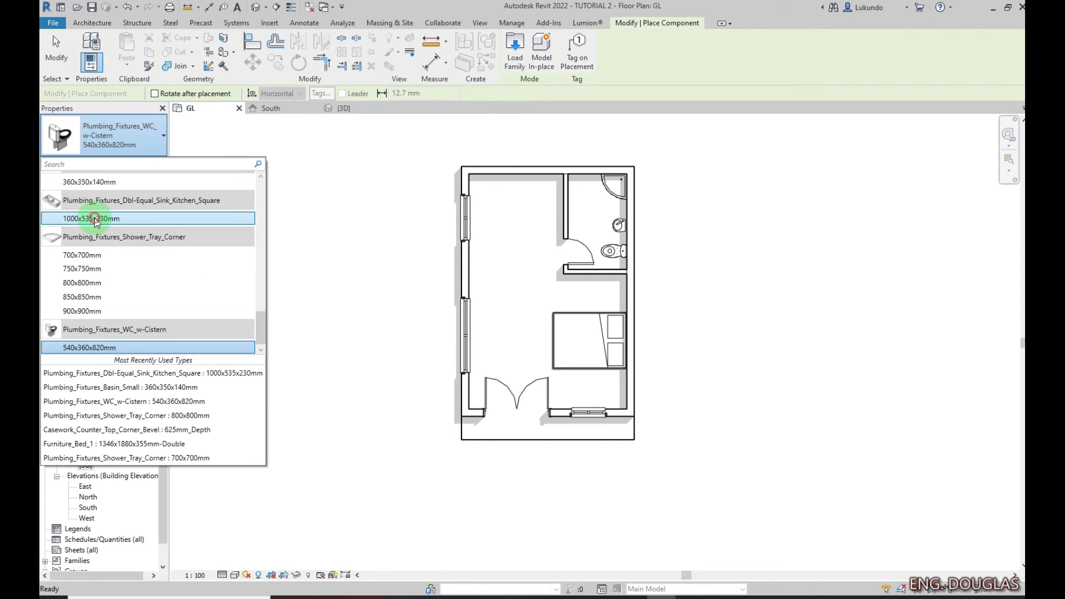
{"action": "left_click", "coordinate": [147, 219]}
{"action": "scroll", "coordinate": [497, 230], "scroll_direction": "up", "scroll_amount": 1}
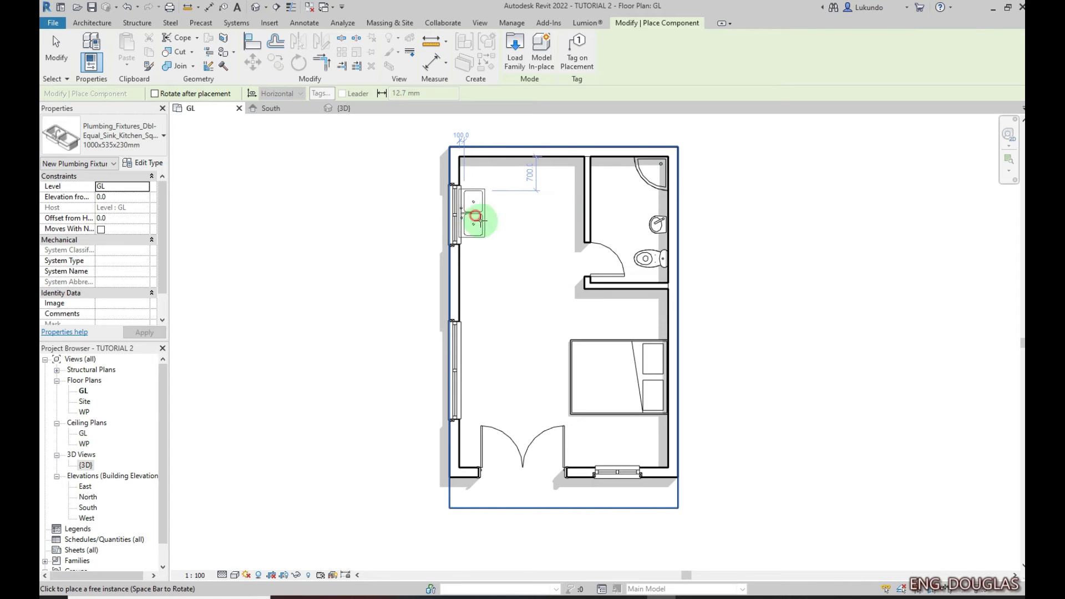
{"action": "left_click", "coordinate": [476, 216]}
{"action": "left_click", "coordinate": [57, 49]}
{"action": "left_click", "coordinate": [505, 327]}
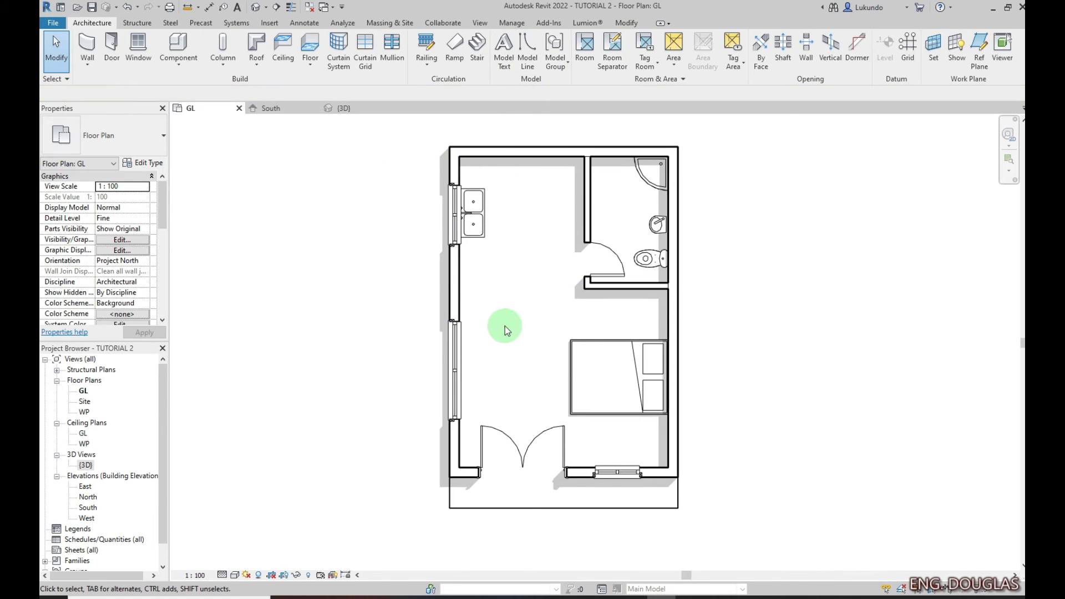
{"action": "scroll", "coordinate": [494, 181], "scroll_direction": "up", "scroll_amount": 2}
{"action": "scroll", "coordinate": [472, 208], "scroll_direction": "down", "scroll_amount": 2}
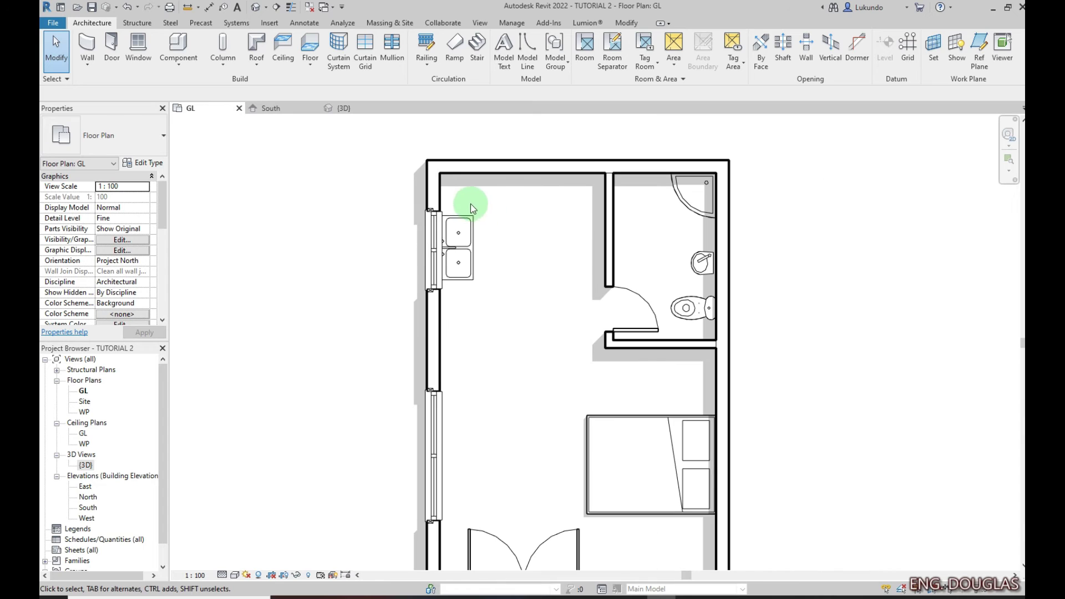
{"action": "scroll", "coordinate": [491, 261], "scroll_direction": "up", "scroll_amount": 1}
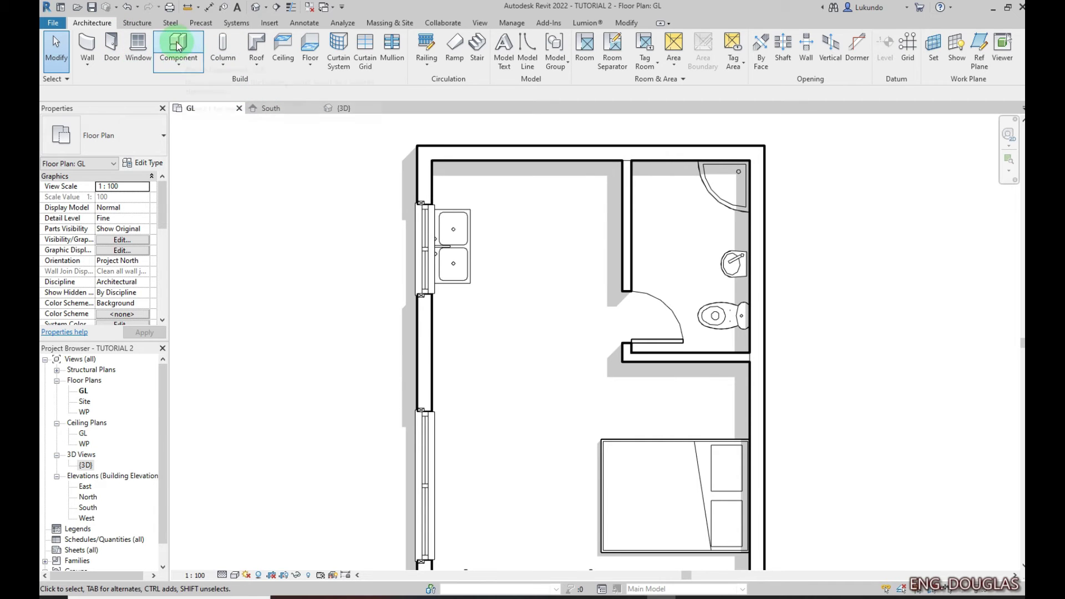
Load Casework_Counter_Top_Corner_w-Sink.rfa from the UK > Casework > Counter Tops folder
{"action": "left_click", "coordinate": [179, 47]}
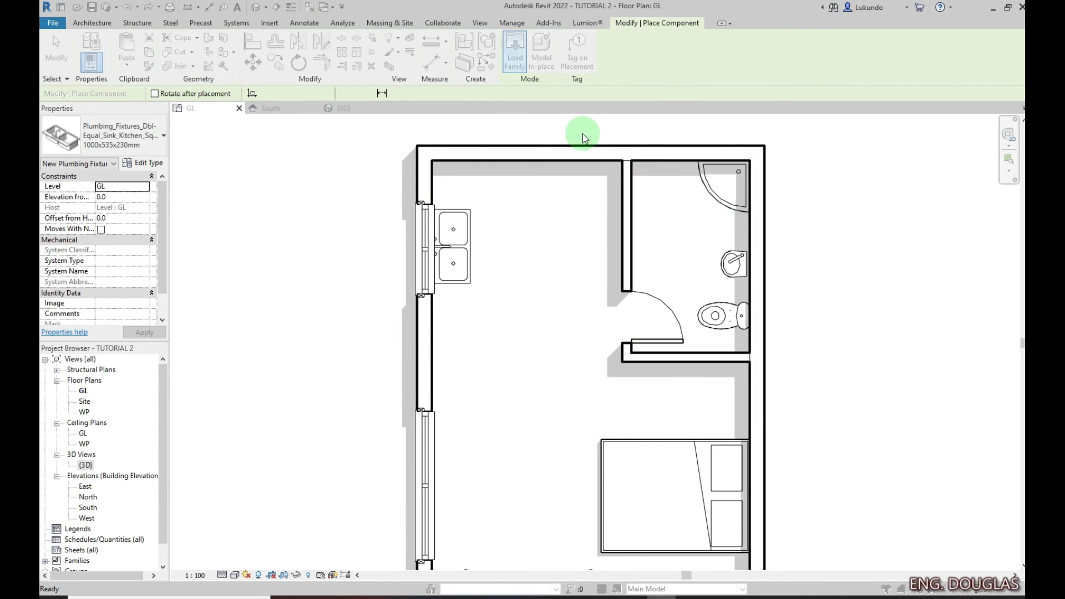
{"action": "left_click", "coordinate": [684, 183]}
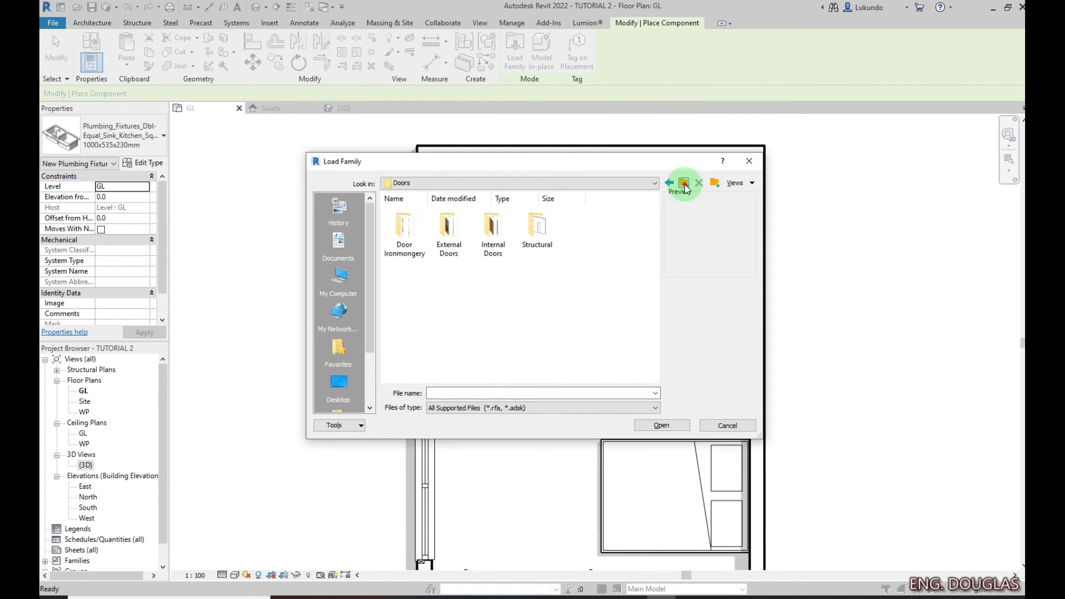
{"action": "left_click", "coordinate": [684, 183]}
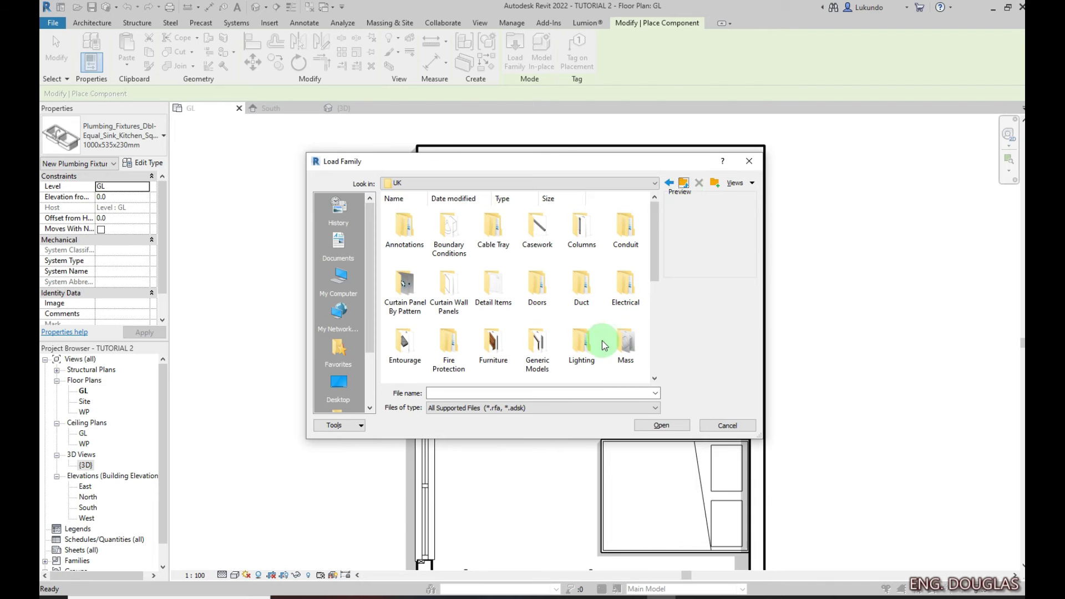
{"action": "double_click", "coordinate": [537, 233]}
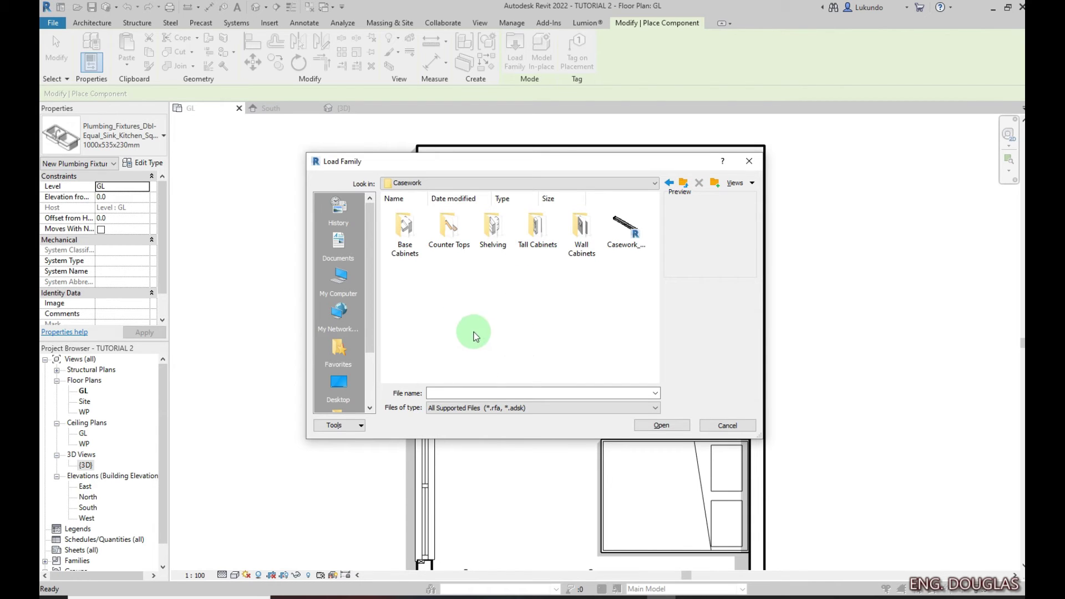
{"action": "double_click", "coordinate": [450, 229]}
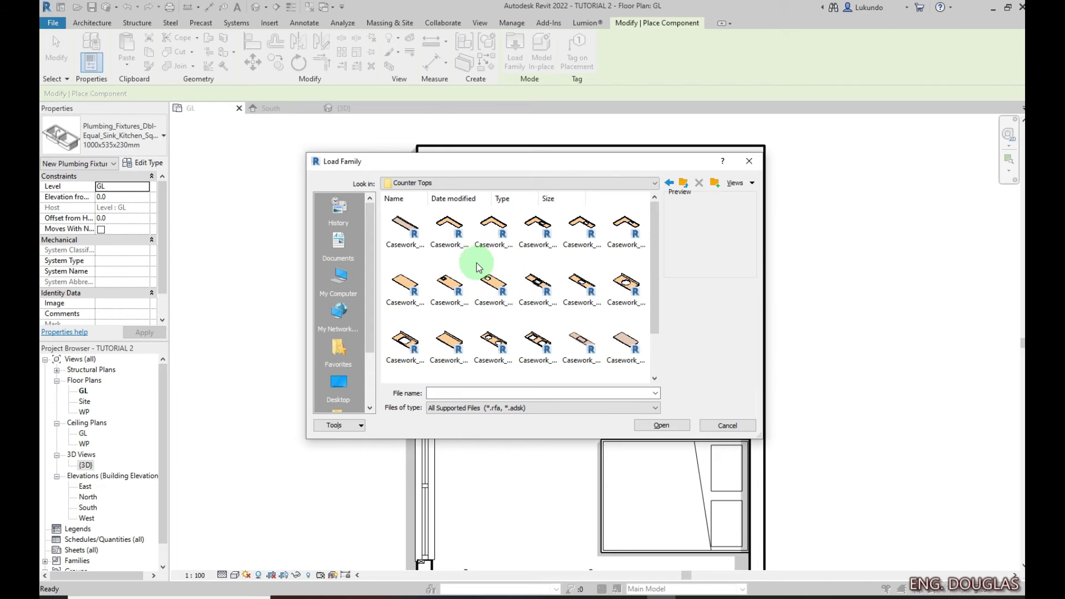
{"action": "left_click", "coordinate": [539, 233]}
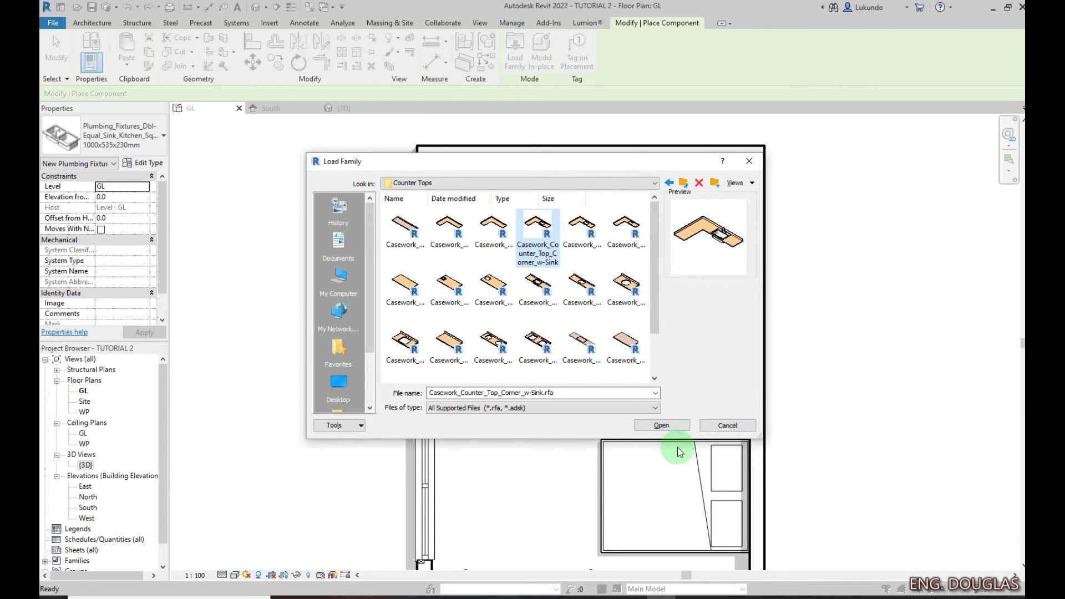
{"action": "left_click", "coordinate": [669, 426]}
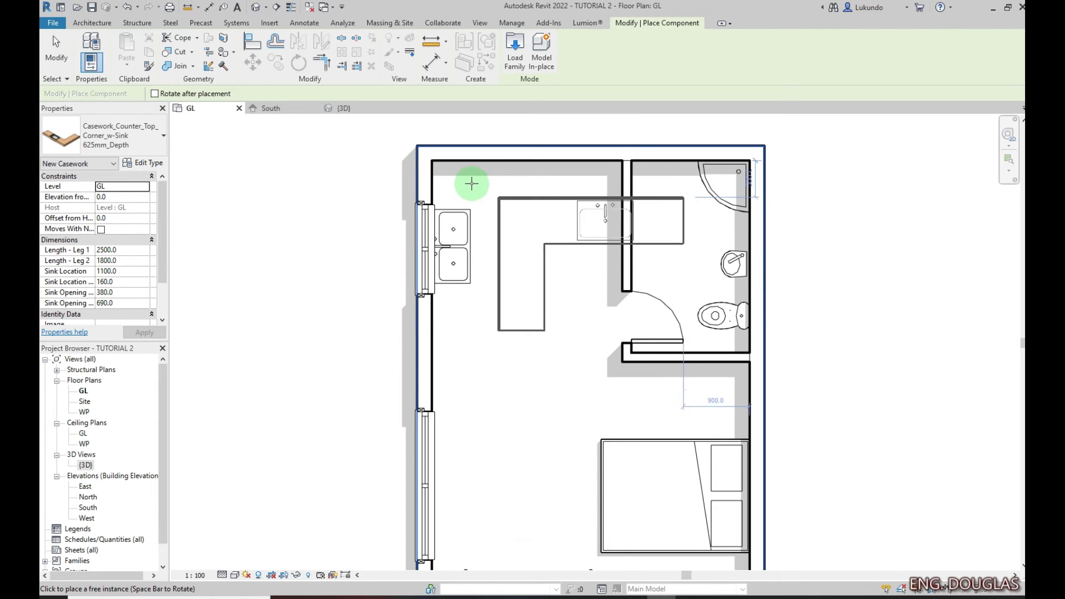
Place the corner countertop in the room's top-left corner and delete the separate double sink
{"action": "left_click", "coordinate": [451, 173]}
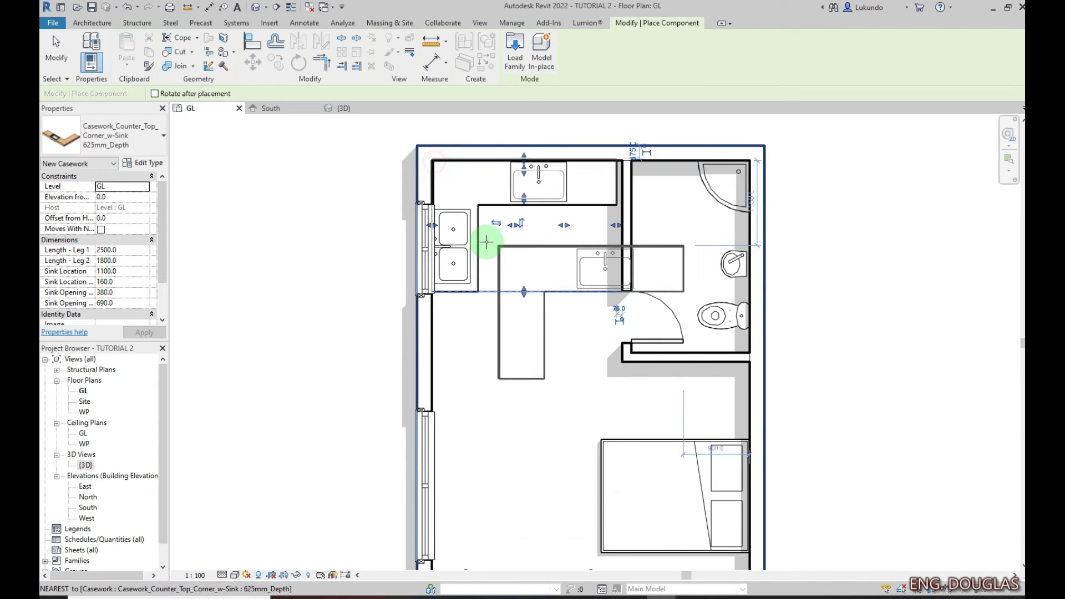
{"action": "scroll", "coordinate": [483, 230], "scroll_direction": "down", "scroll_amount": 2}
{"action": "key", "text": "Escape"}
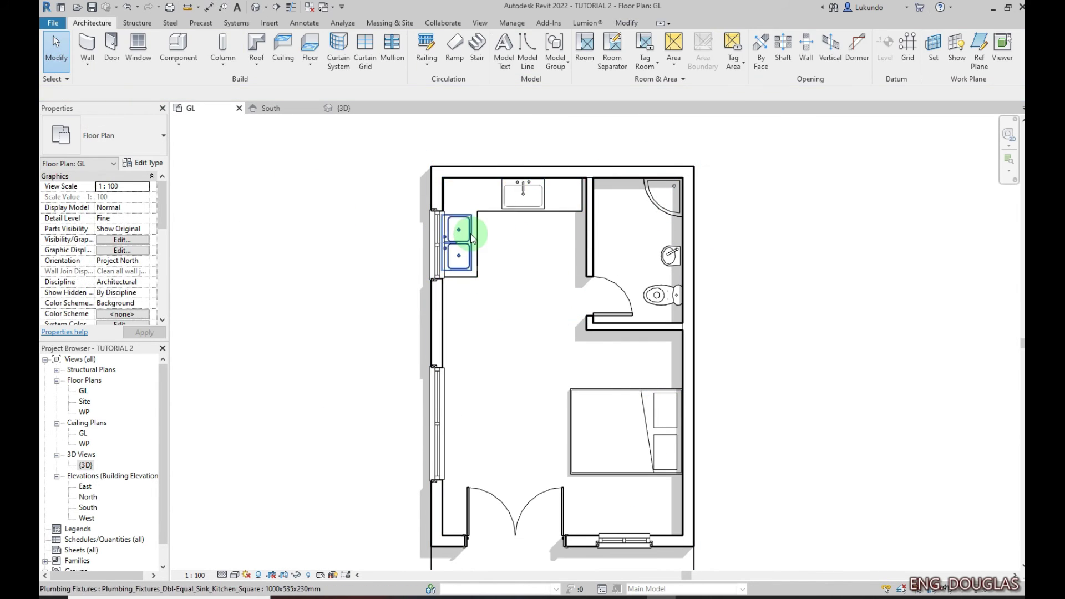
{"action": "left_click", "coordinate": [435, 233]}
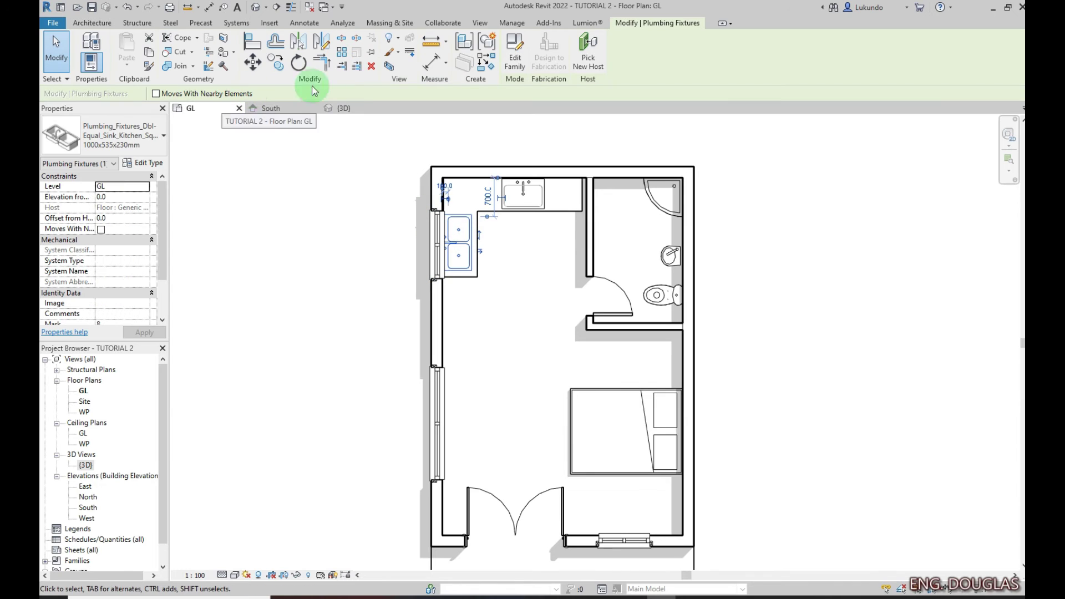
{"action": "left_click", "coordinate": [368, 68]}
Check the placed L-shaped countertop and zoom over the furnished layout
{"action": "left_click", "coordinate": [478, 250]}
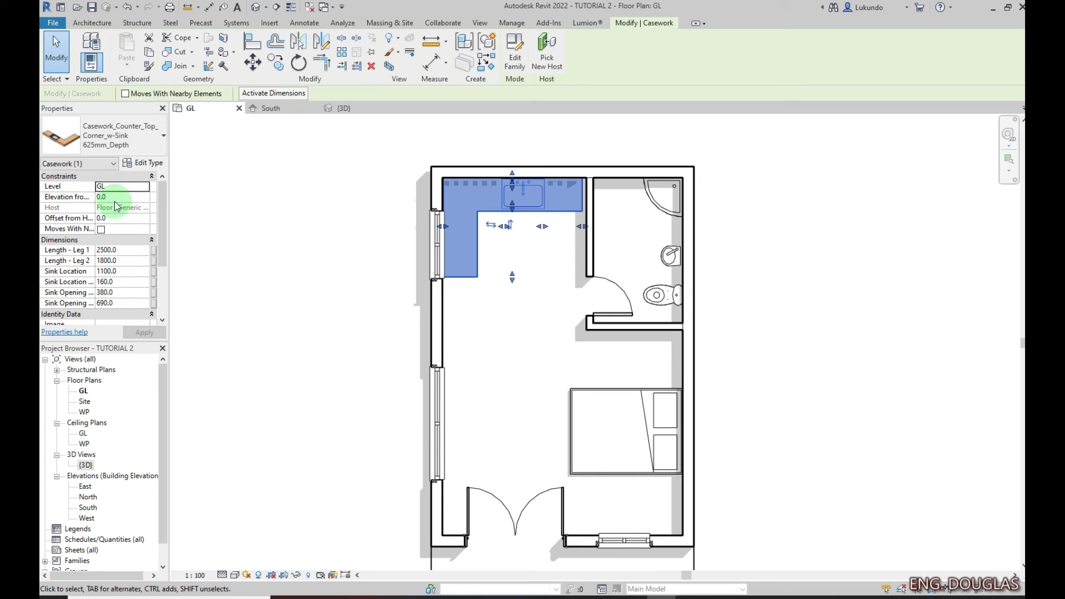
{"action": "left_click", "coordinate": [531, 336]}
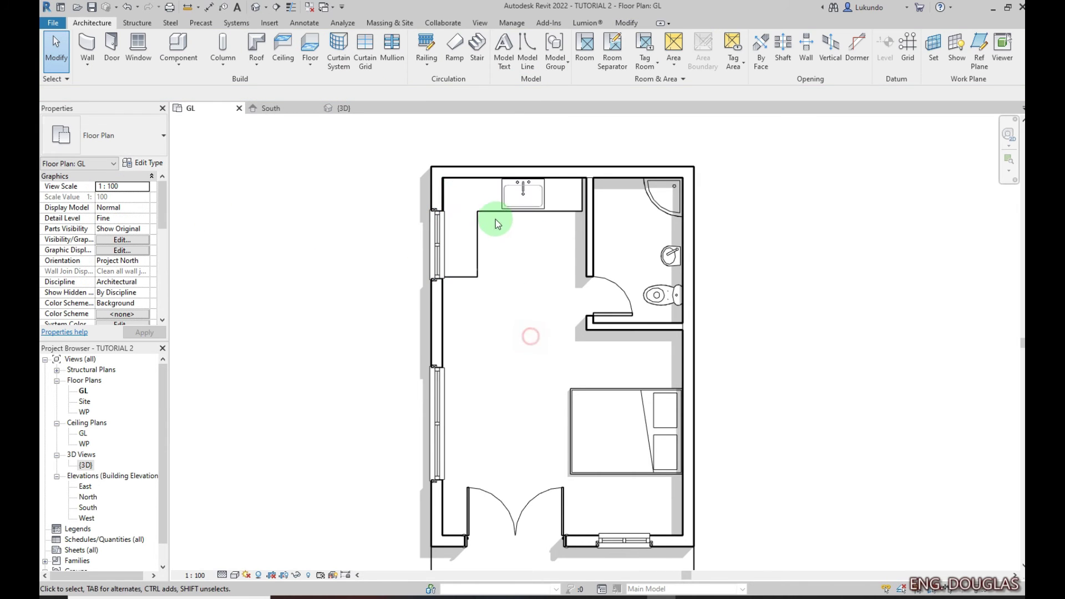
{"action": "scroll", "coordinate": [519, 239], "scroll_direction": "down", "scroll_amount": 3}
{"action": "scroll", "coordinate": [507, 267], "scroll_direction": "up", "scroll_amount": 2}
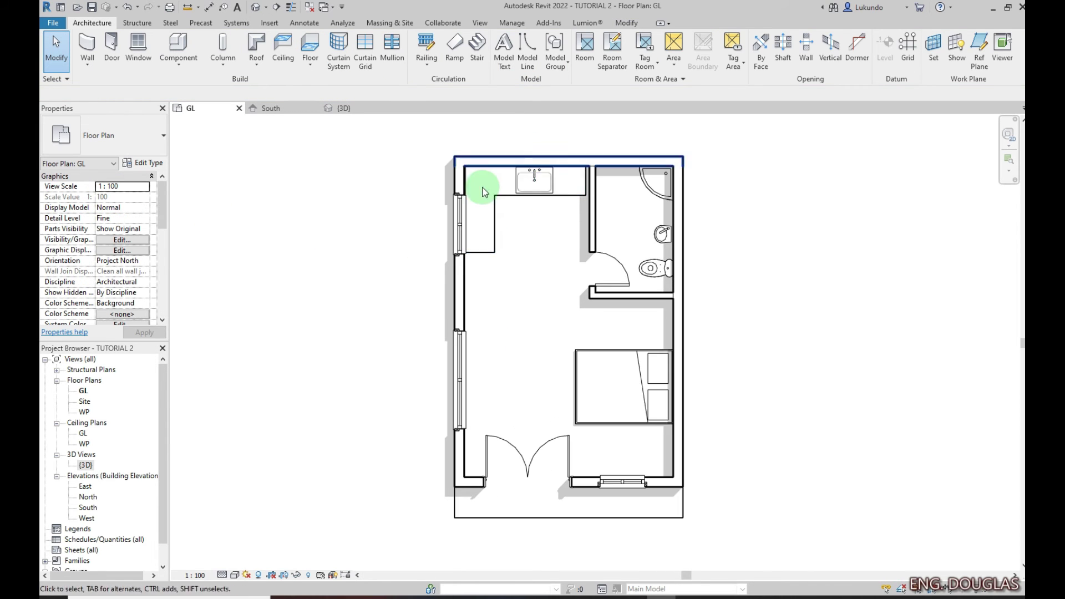
{"action": "scroll", "coordinate": [516, 240], "scroll_direction": "down", "scroll_amount": 1}
{"action": "scroll", "coordinate": [521, 272], "scroll_direction": "up", "scroll_amount": 2}
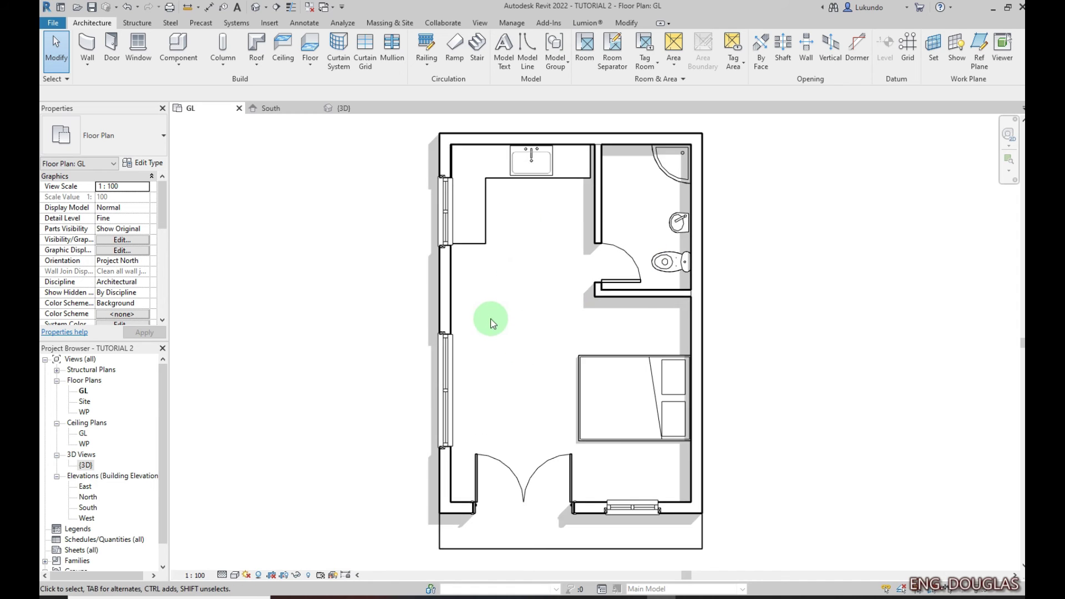
{"action": "scroll", "coordinate": [511, 302], "scroll_direction": "down", "scroll_amount": 3}
{"action": "scroll", "coordinate": [516, 360], "scroll_direction": "up", "scroll_amount": 2}
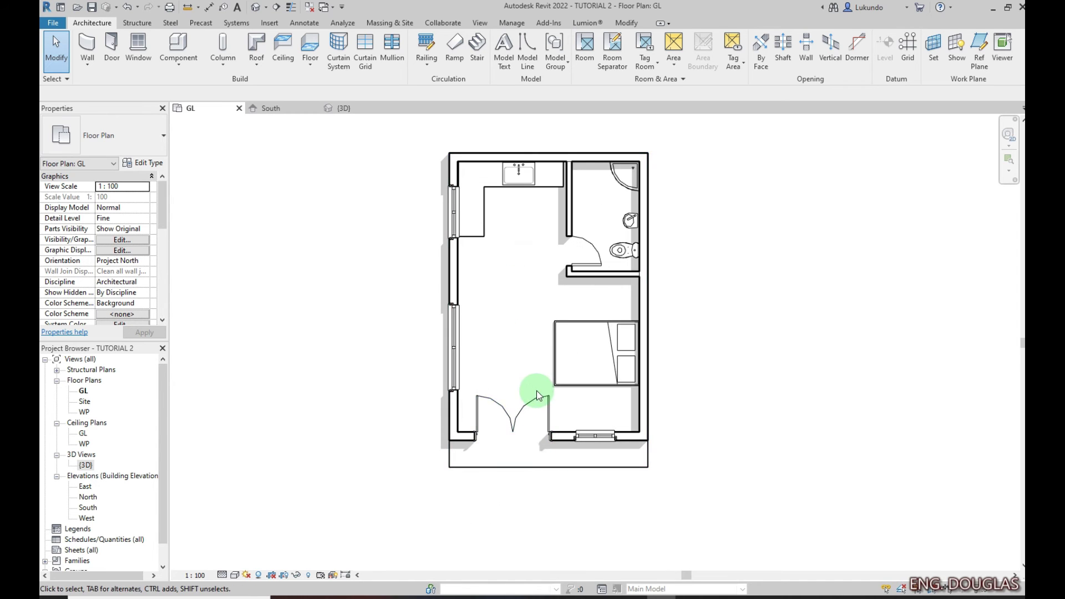
{"action": "scroll", "coordinate": [537, 390], "scroll_direction": "down", "scroll_amount": 1}
{"action": "right_click", "coordinate": [714, 193]}
{"action": "left_click", "coordinate": [741, 197]}
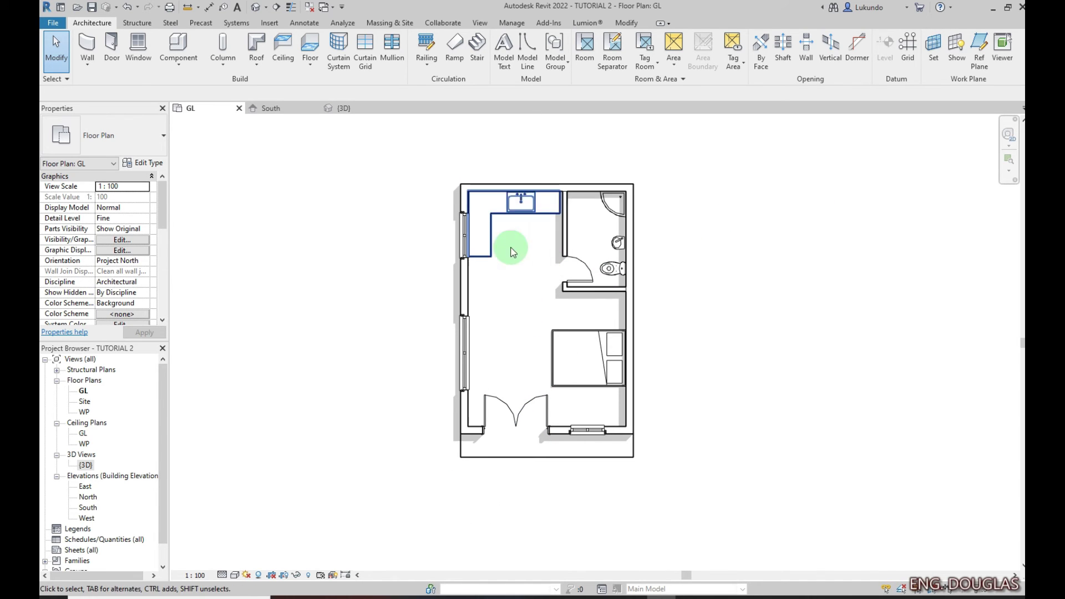
{"action": "scroll", "coordinate": [542, 242], "scroll_direction": "up", "scroll_amount": 1}
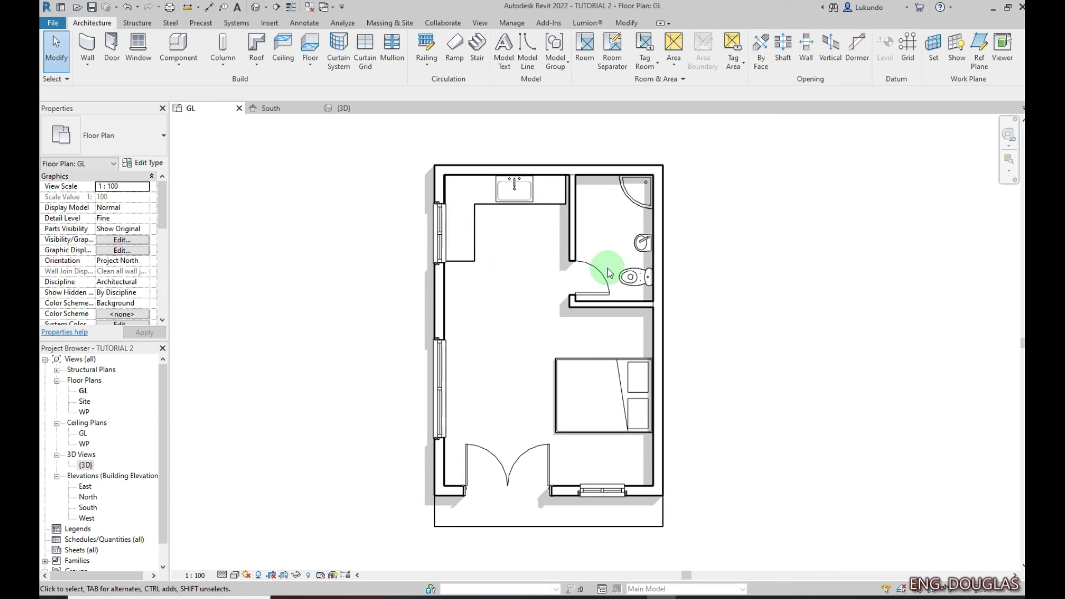
{"action": "scroll", "coordinate": [548, 230], "scroll_direction": "down", "scroll_amount": 2}
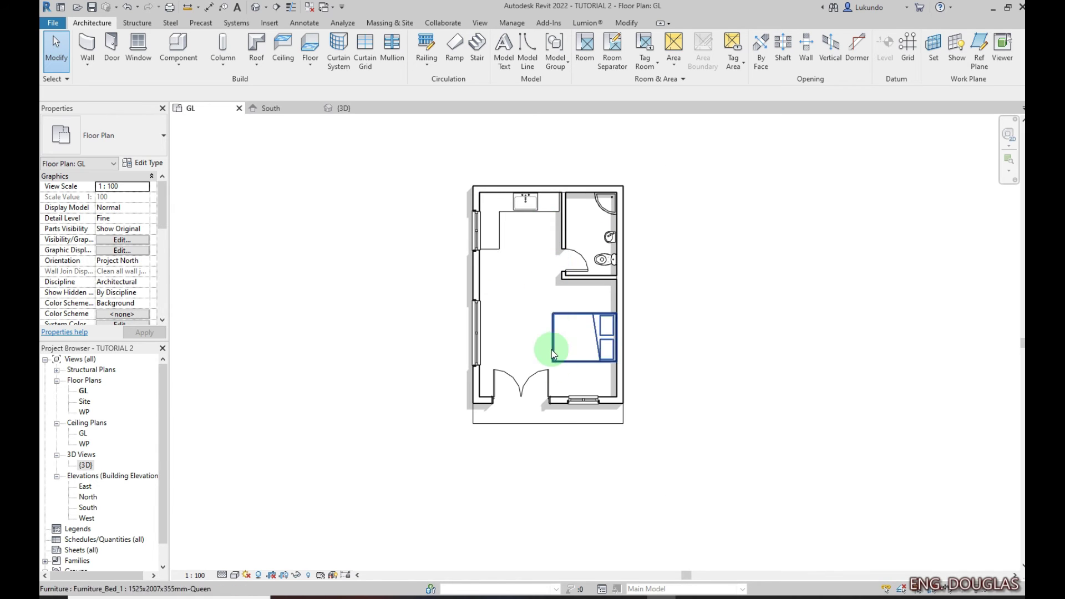
{"action": "left_click", "coordinate": [628, 23]}
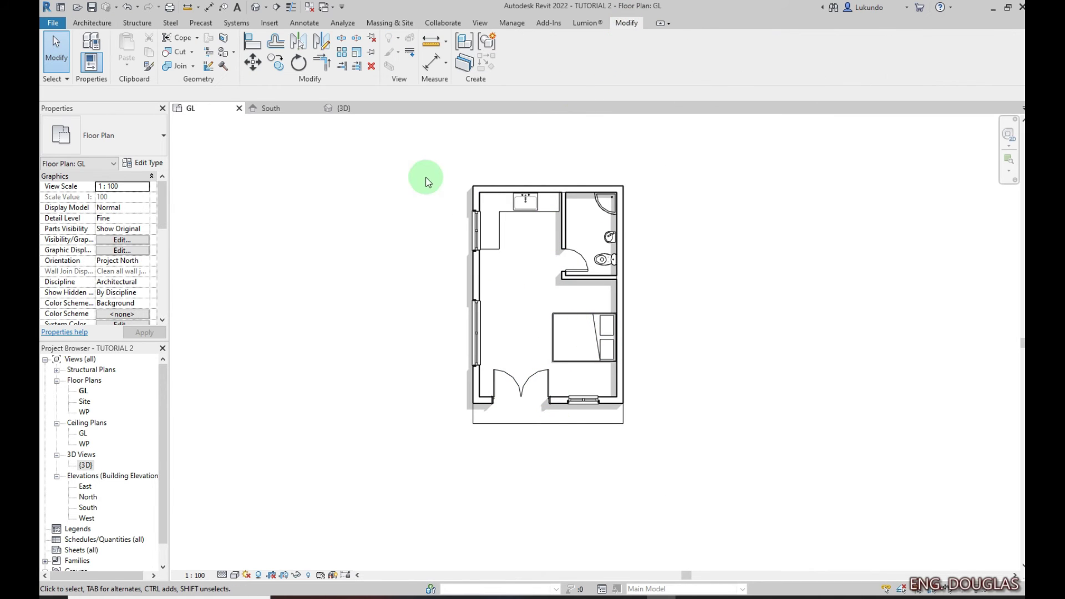
Split the floor face with a rectangle from the room's top-left corner to the partition line
{"action": "left_click", "coordinate": [224, 41]}
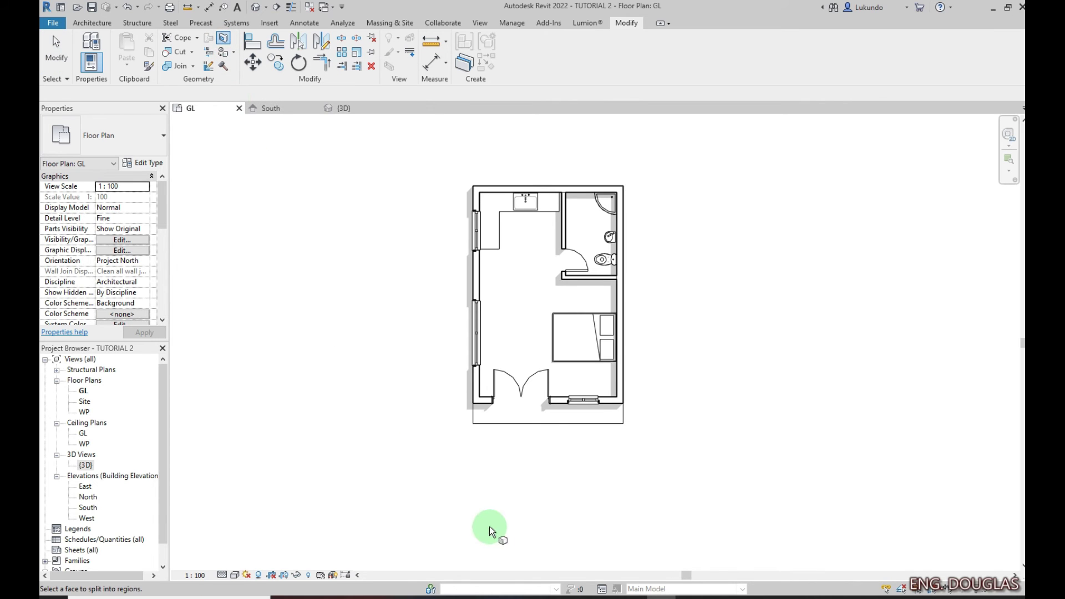
{"action": "left_click", "coordinate": [527, 426]}
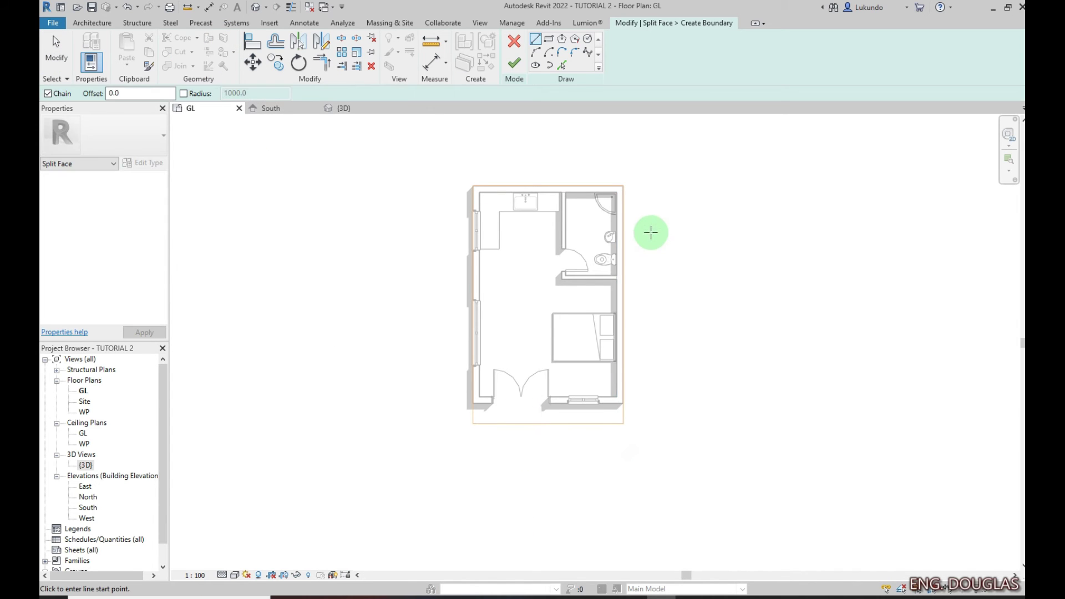
{"action": "left_click", "coordinate": [550, 42]}
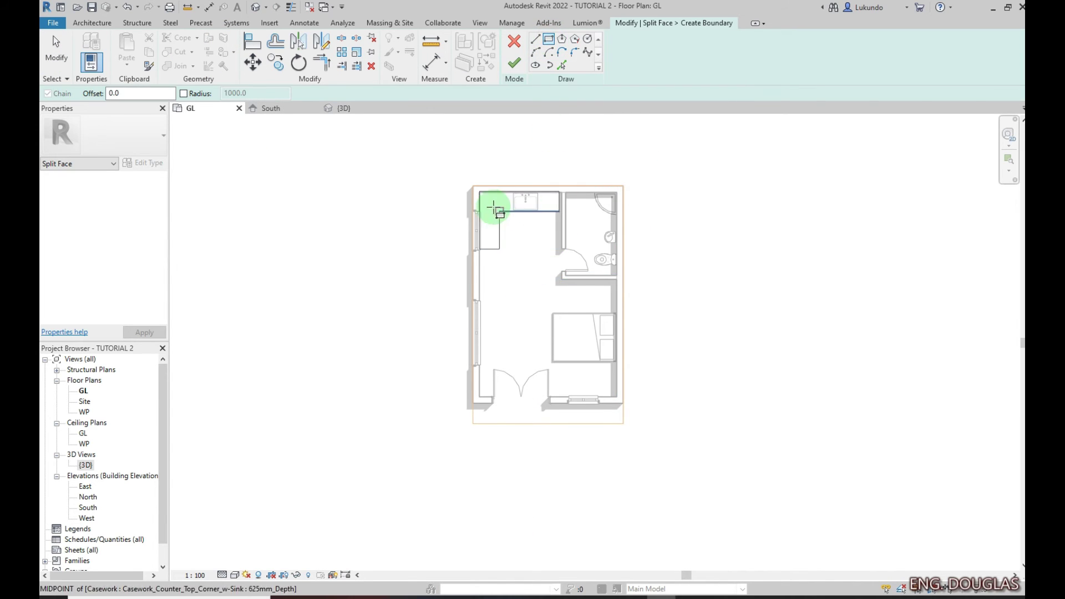
{"action": "left_click", "coordinate": [481, 193]}
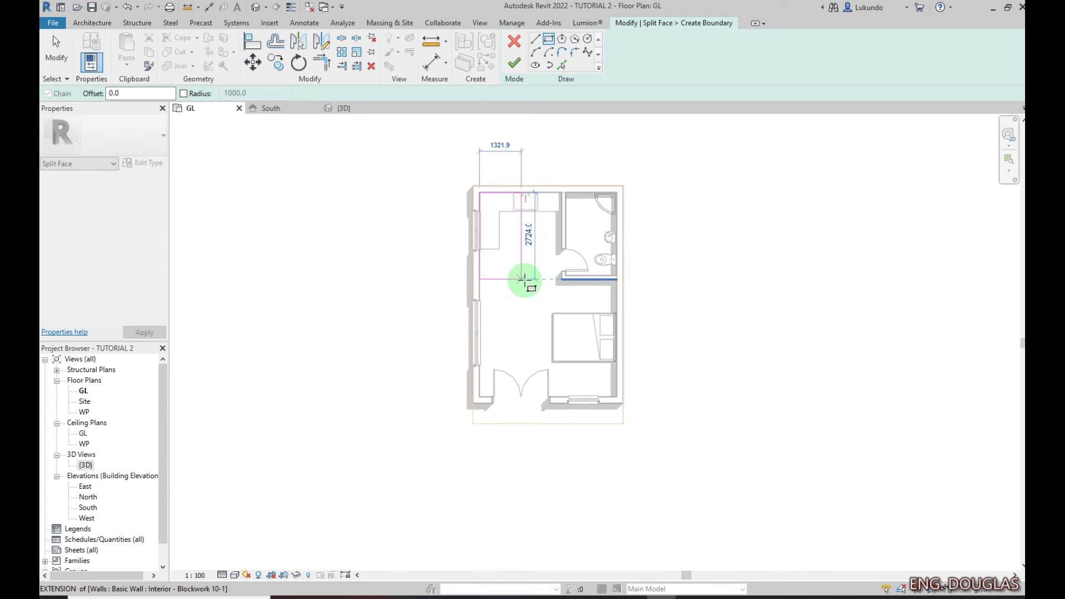
{"action": "left_click", "coordinate": [563, 277]}
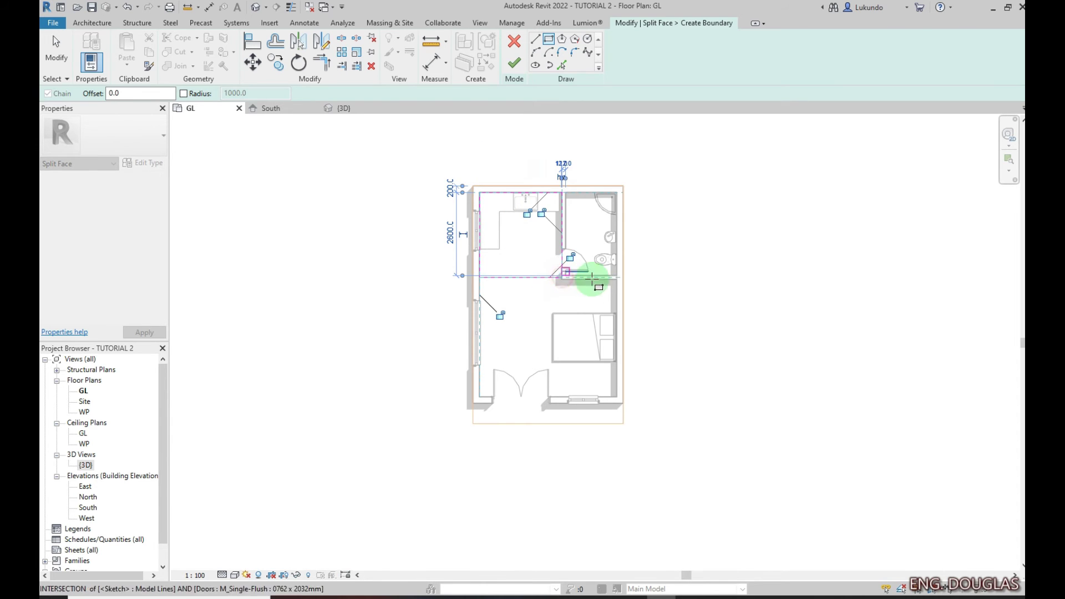
{"action": "left_click", "coordinate": [514, 62]}
{"action": "left_click", "coordinate": [717, 239]}
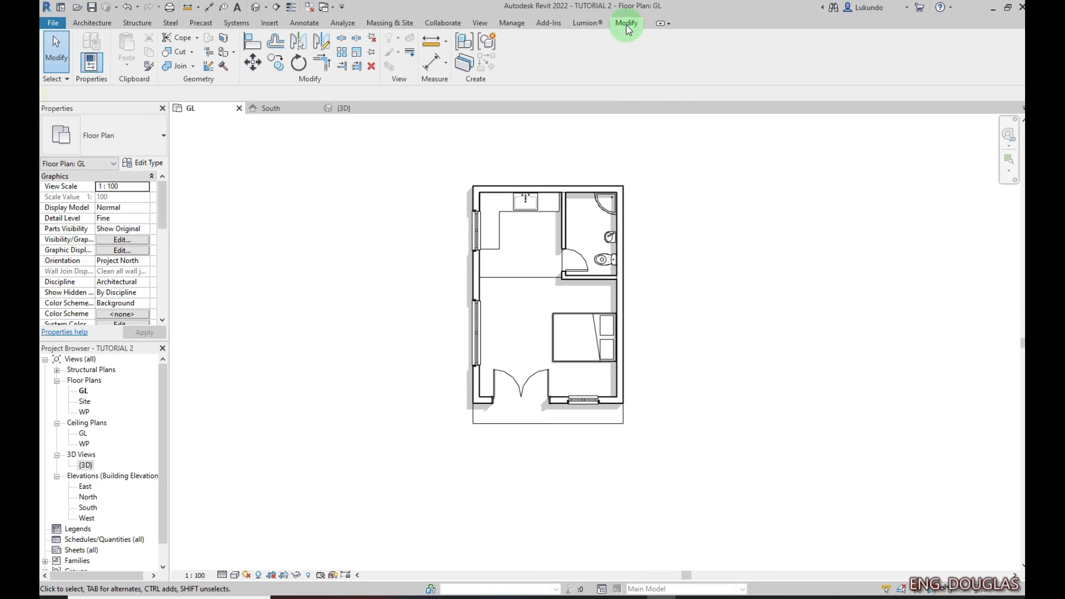
Split the floor face again with a rectangle around the bathroom outline
{"action": "left_click", "coordinate": [223, 38]}
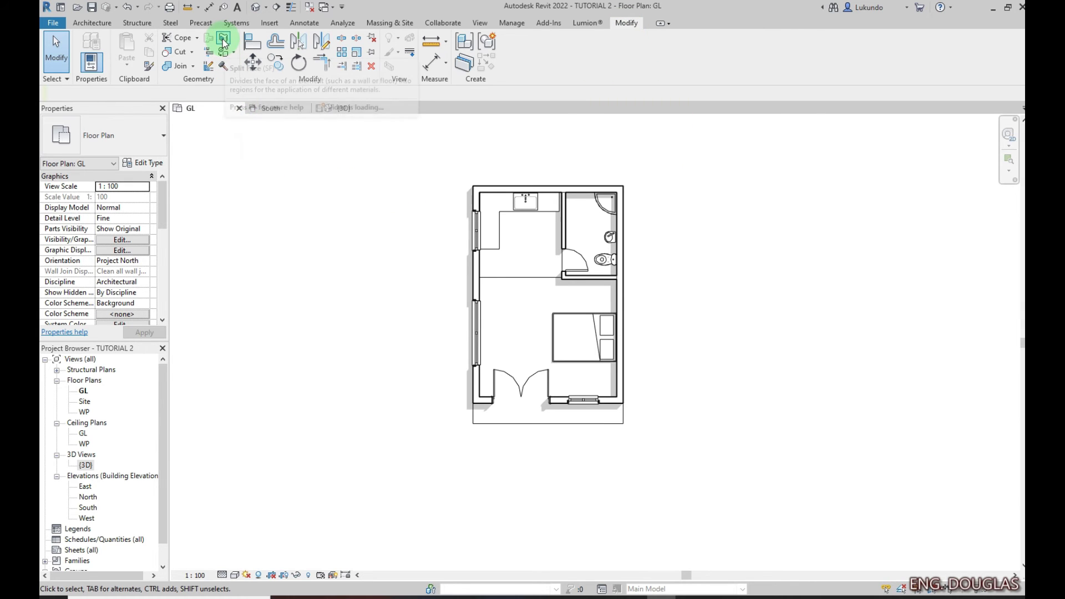
{"action": "left_click", "coordinate": [551, 421]}
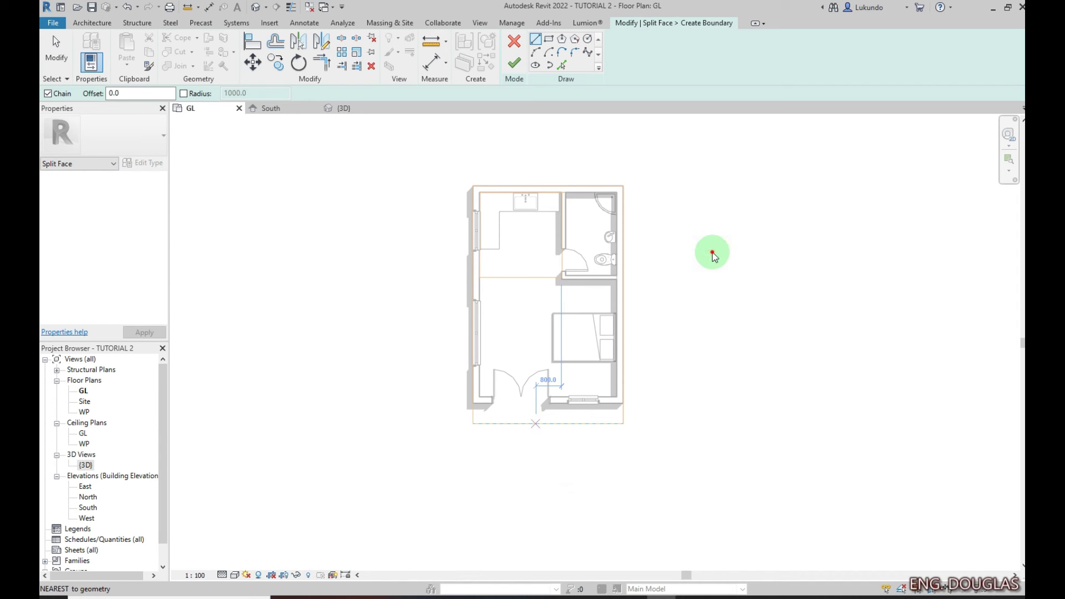
{"action": "left_click", "coordinate": [1020, 413]}
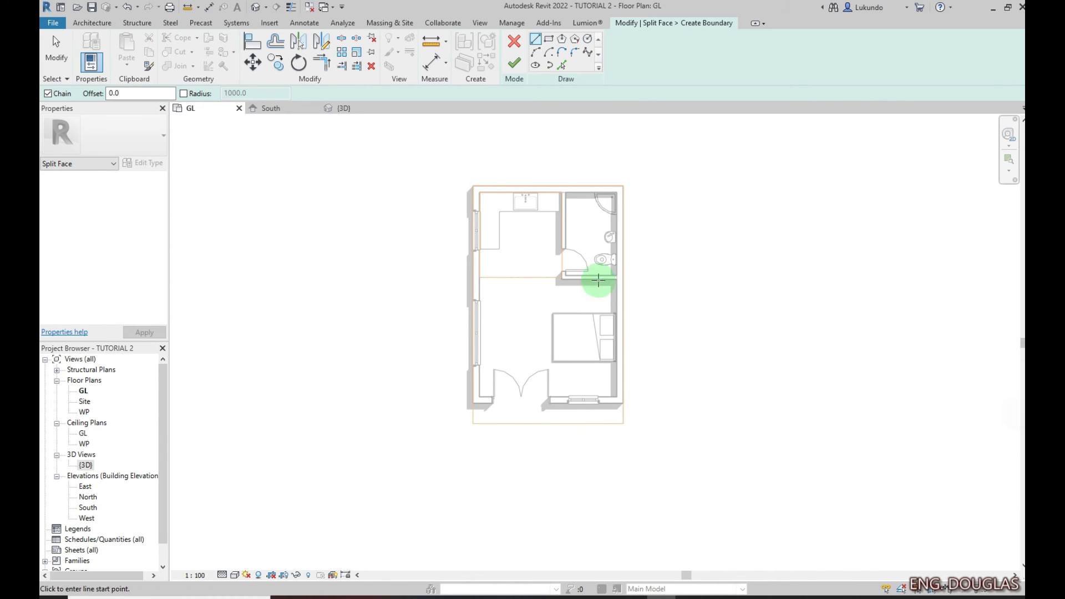
{"action": "left_click", "coordinate": [550, 39]}
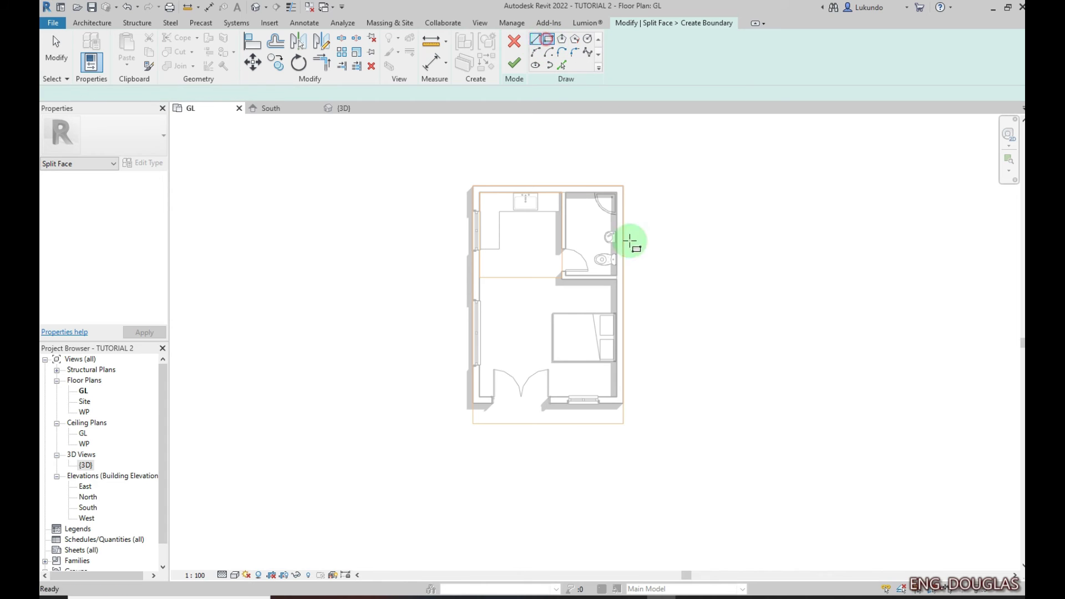
{"action": "left_click", "coordinate": [566, 192]}
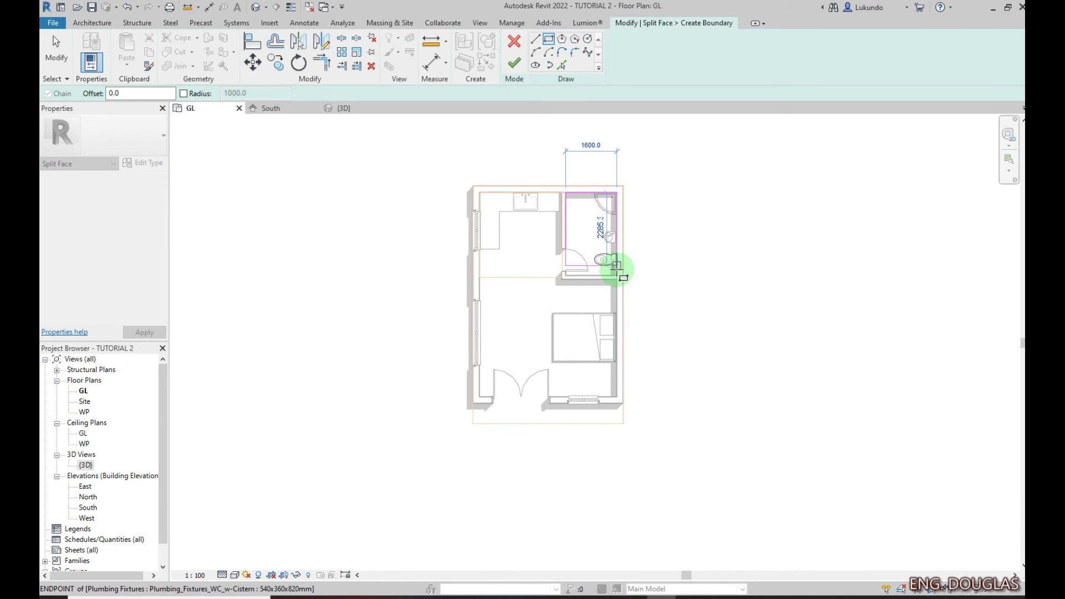
{"action": "scroll", "coordinate": [616, 271], "scroll_direction": "up", "scroll_amount": 3}
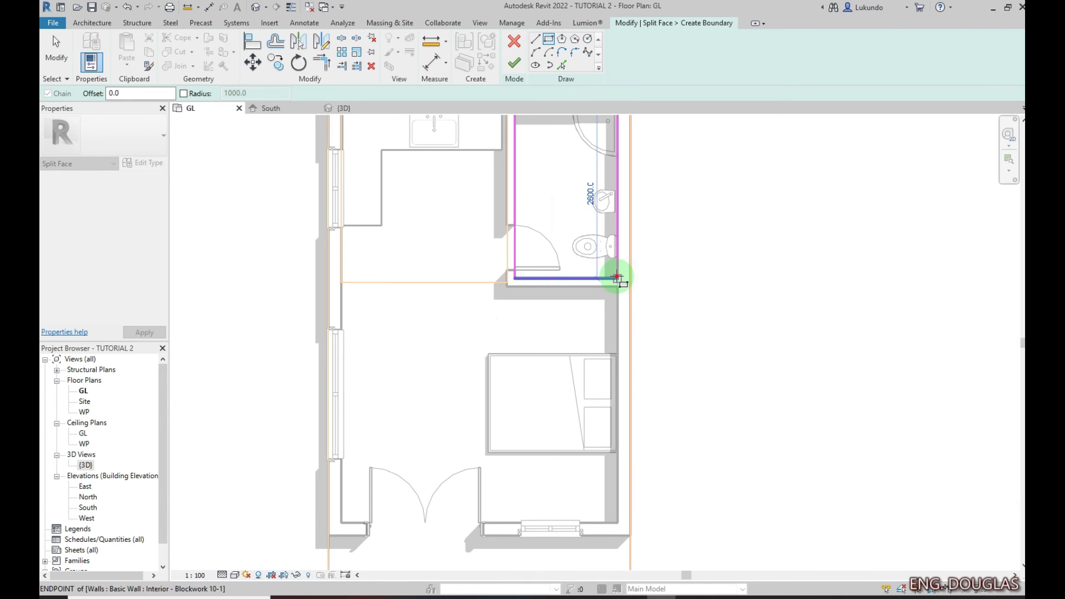
{"action": "left_click", "coordinate": [616, 273]}
{"action": "left_click", "coordinate": [515, 63]}
{"action": "scroll", "coordinate": [630, 325], "scroll_direction": "down", "scroll_amount": 6}
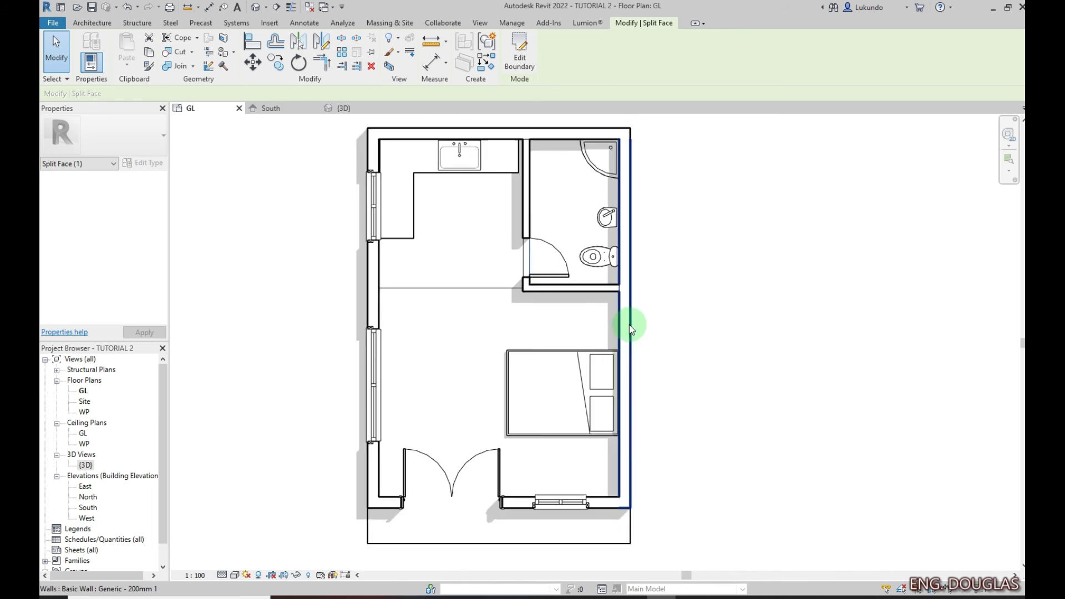
{"action": "left_click", "coordinate": [708, 291]}
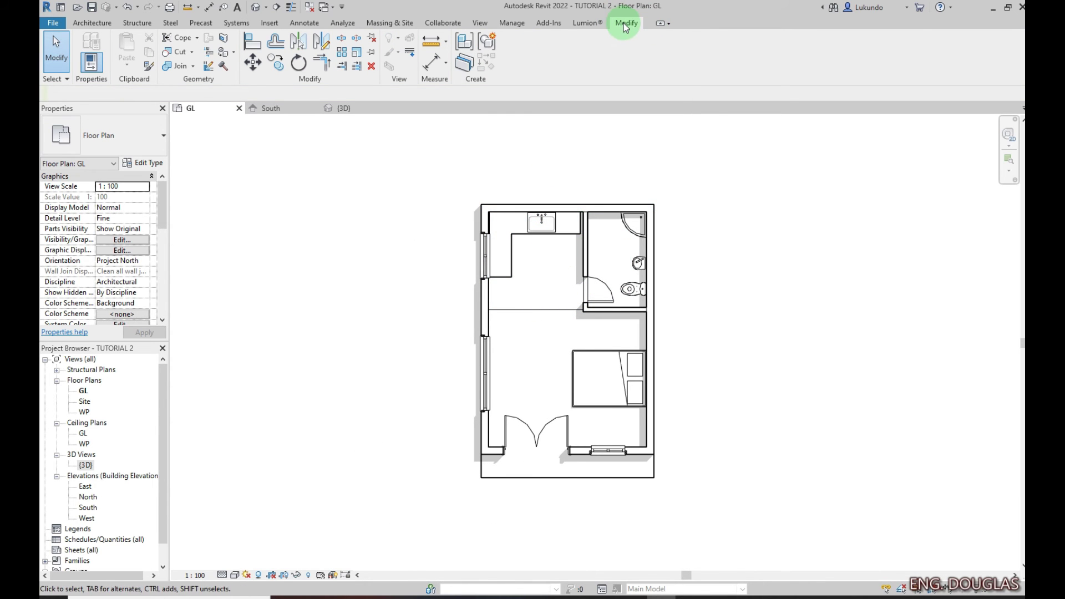
Paint the kitchen and bathroom floor regions with the Floor1 material
{"action": "left_click", "coordinate": [223, 52]}
{"action": "scroll", "coordinate": [139, 194], "scroll_direction": "down", "scroll_amount": 1}
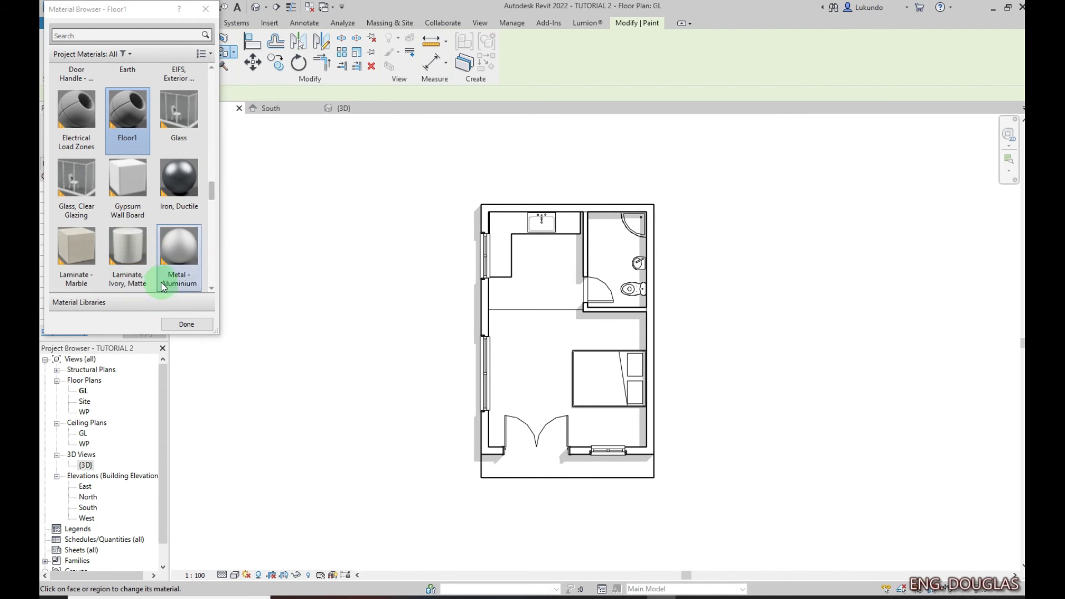
{"action": "left_click", "coordinate": [127, 113]}
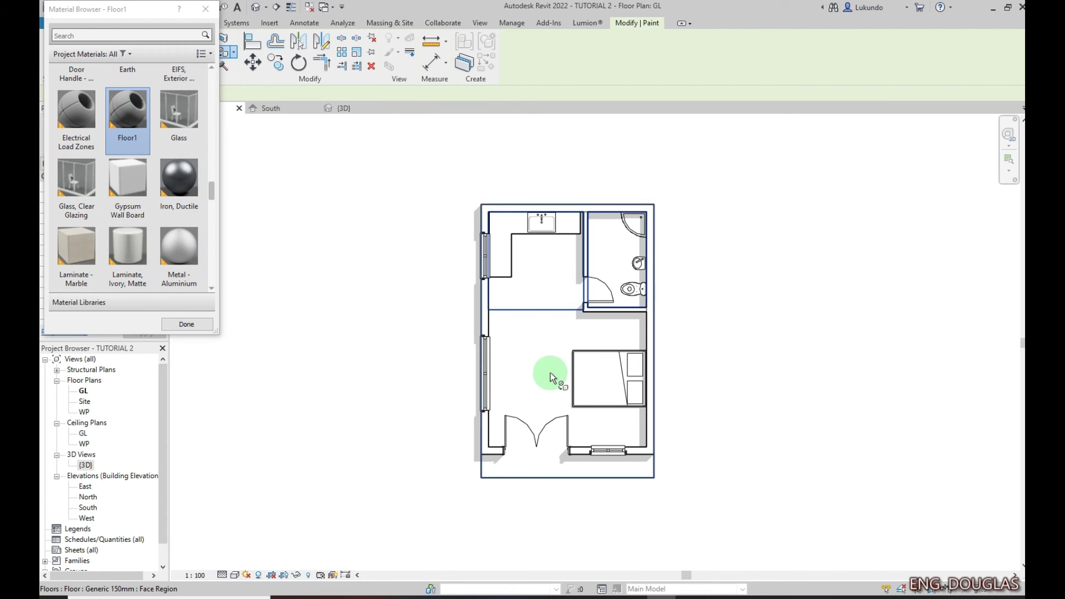
{"action": "left_click", "coordinate": [555, 292]}
{"action": "left_click", "coordinate": [616, 250]}
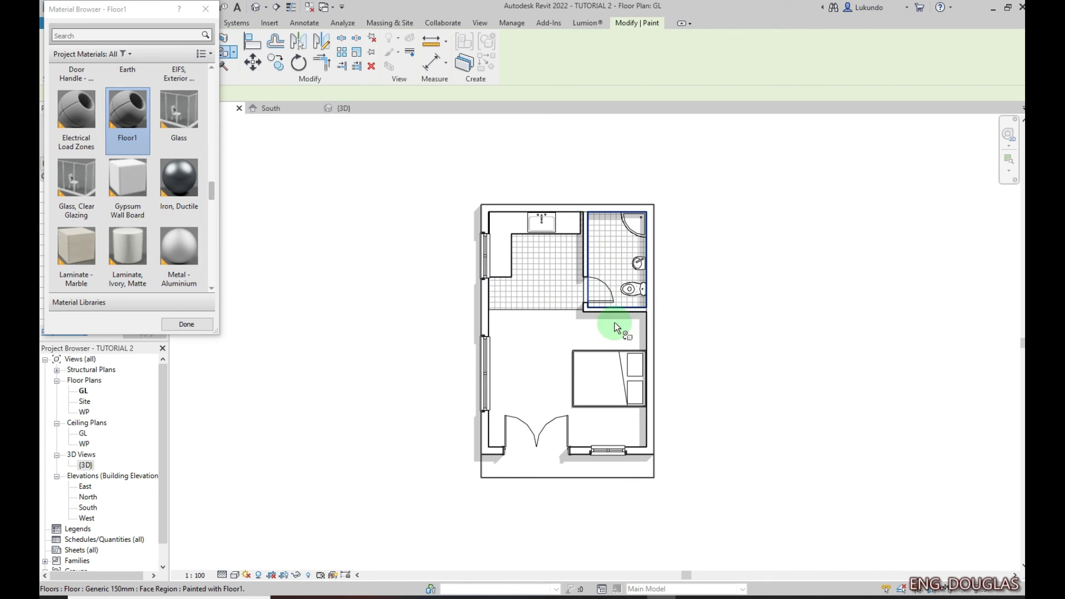
{"action": "left_click", "coordinate": [187, 327]}
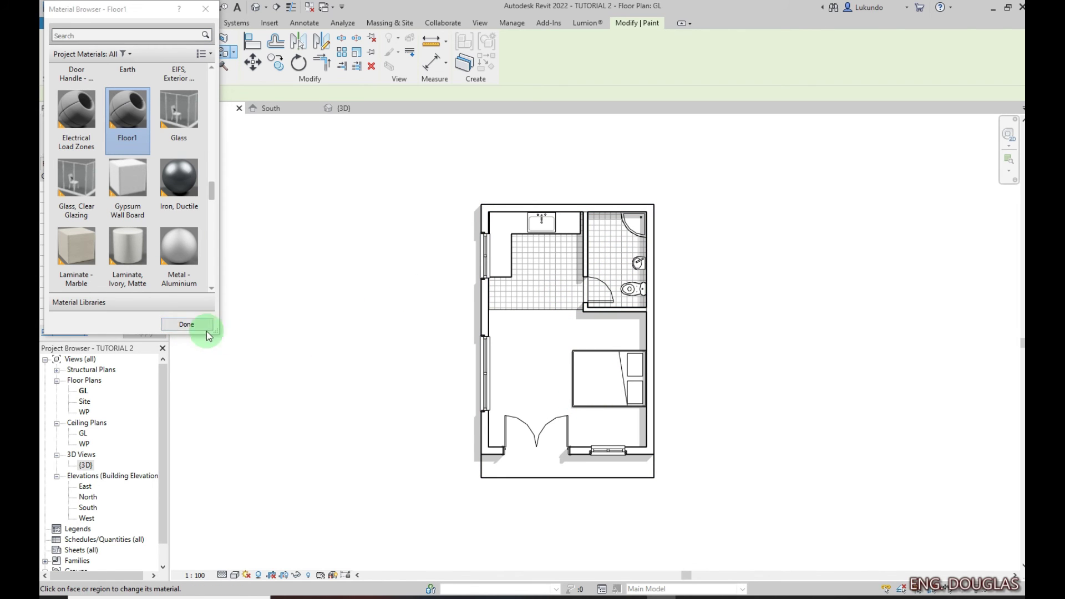
{"action": "left_click", "coordinate": [60, 56]}
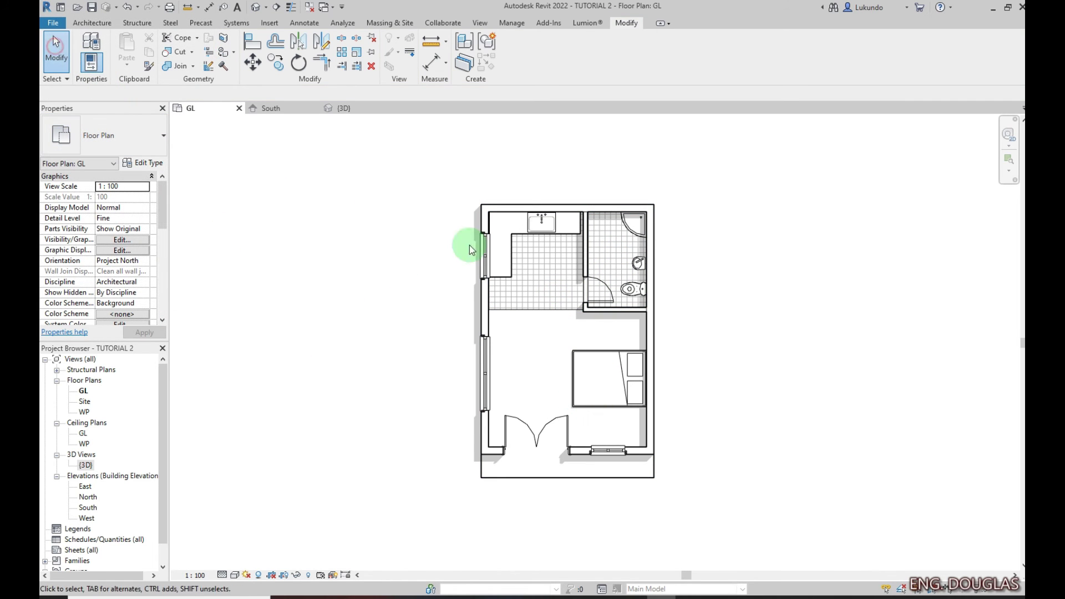
{"action": "scroll", "coordinate": [626, 310], "scroll_direction": "up", "scroll_amount": 1}
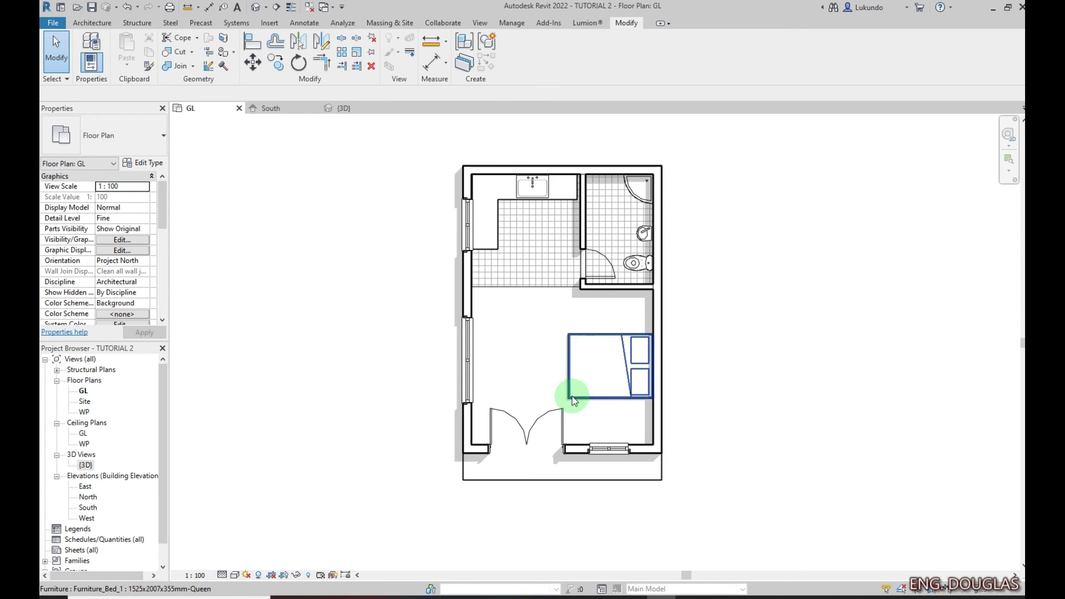
{"action": "scroll", "coordinate": [571, 396], "scroll_direction": "down", "scroll_amount": 1}
Glance at the {3D} view, return to the GL plan, and start Roof by Footprint
{"action": "scroll", "coordinate": [553, 245], "scroll_direction": "up", "scroll_amount": 1}
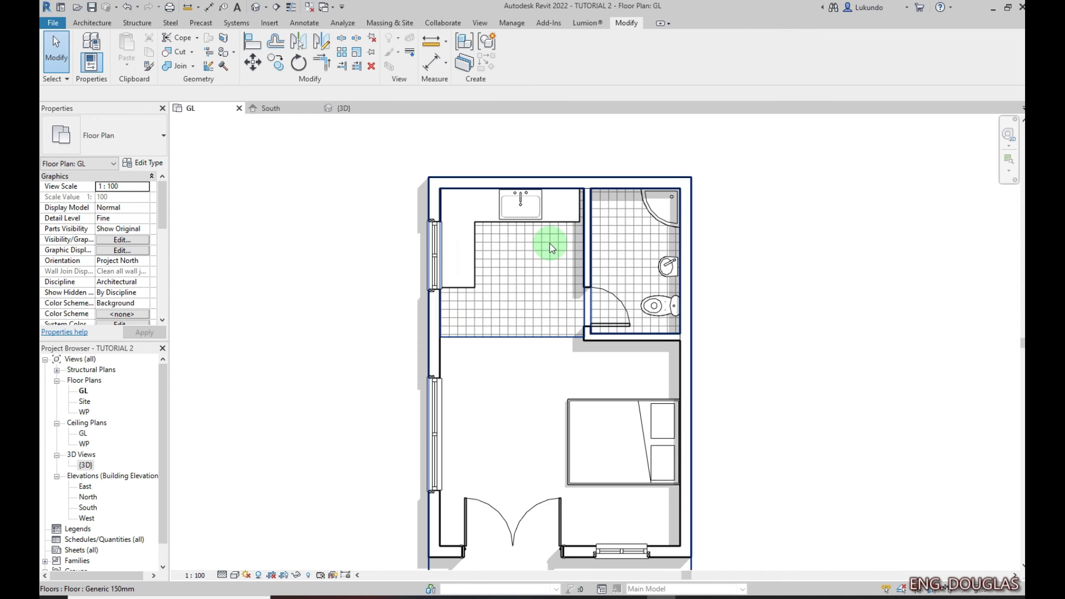
{"action": "scroll", "coordinate": [469, 219], "scroll_direction": "down", "scroll_amount": 1}
{"action": "left_click", "coordinate": [345, 109]}
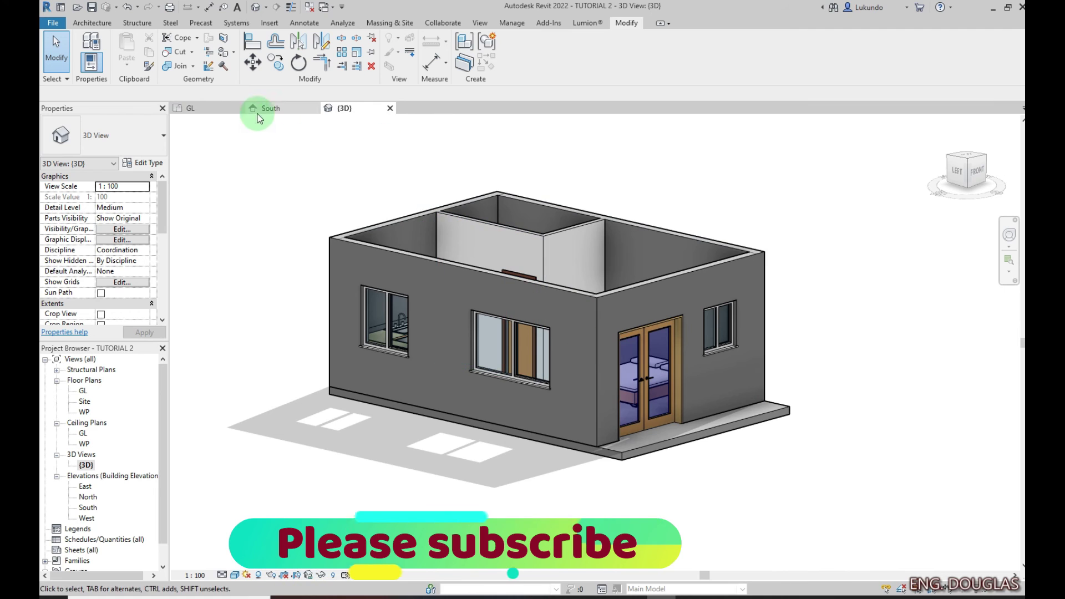
{"action": "left_click", "coordinate": [200, 108]}
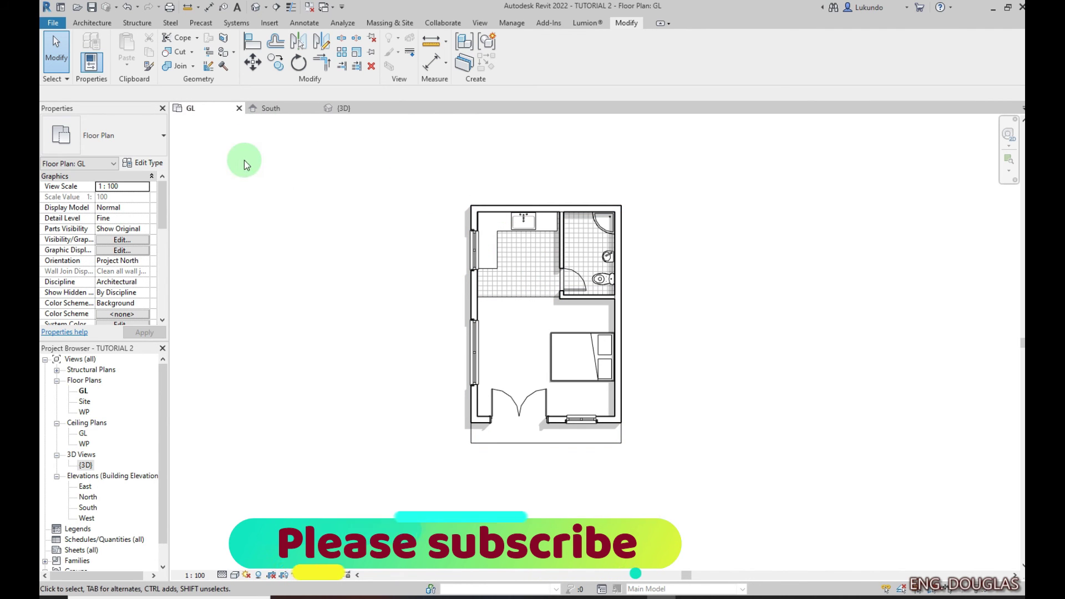
{"action": "left_click", "coordinate": [92, 24]}
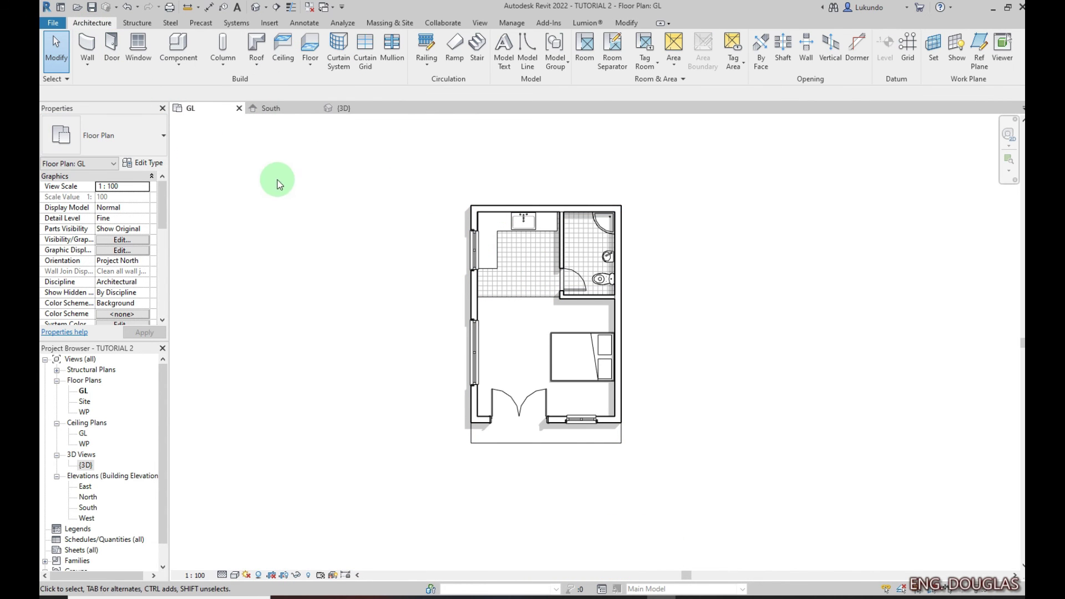
{"action": "left_click", "coordinate": [256, 46]}
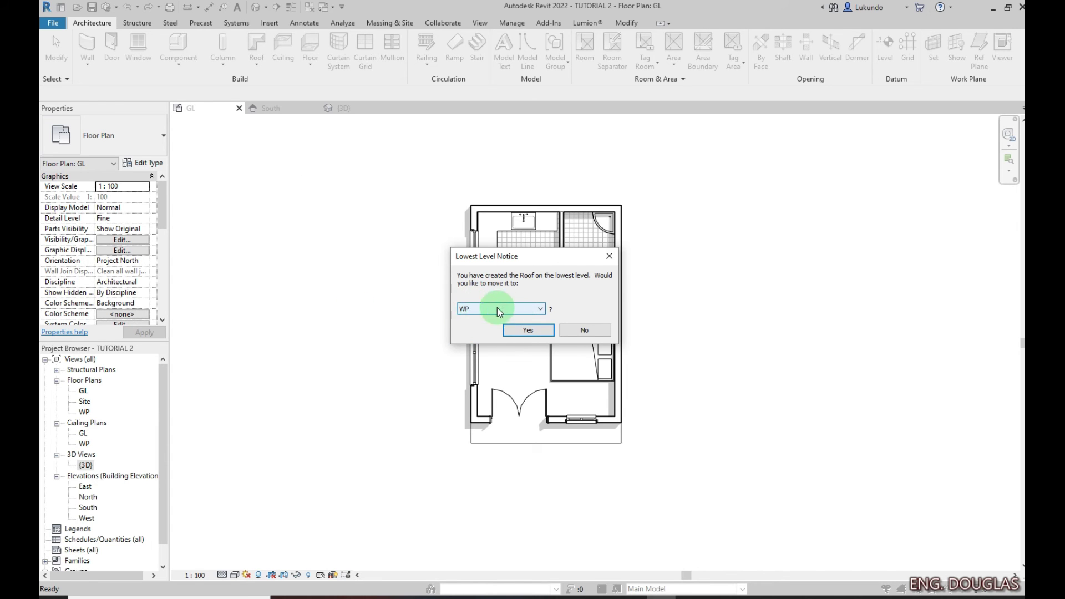
Accept level WP, choose the Generic - 125mm roof type, and try a rectangular footprint
{"action": "left_click", "coordinate": [528, 332]}
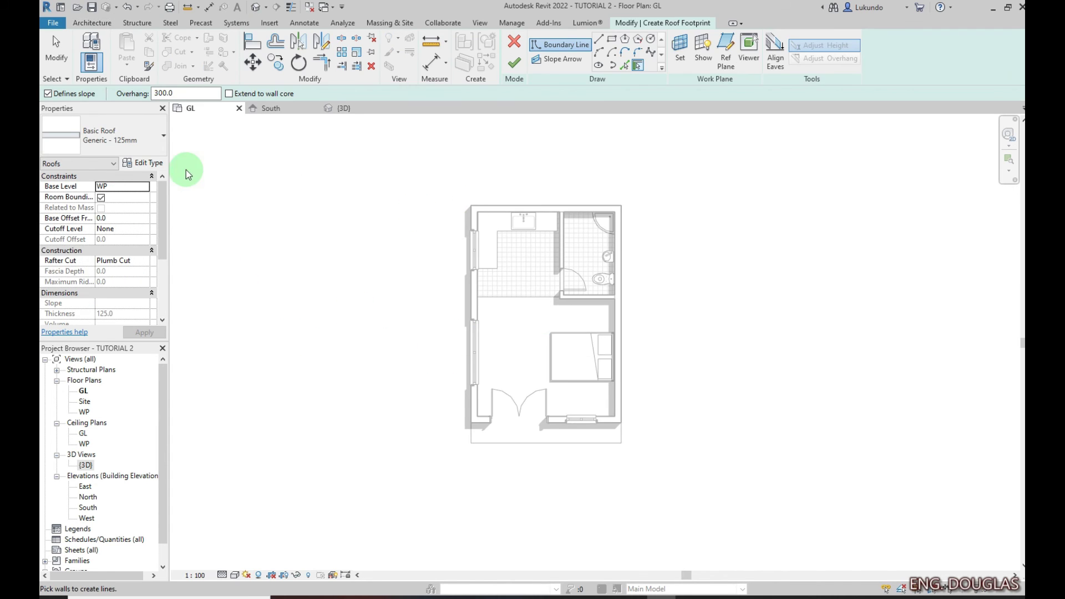
{"action": "left_click", "coordinate": [158, 135]}
{"action": "left_click", "coordinate": [95, 233]}
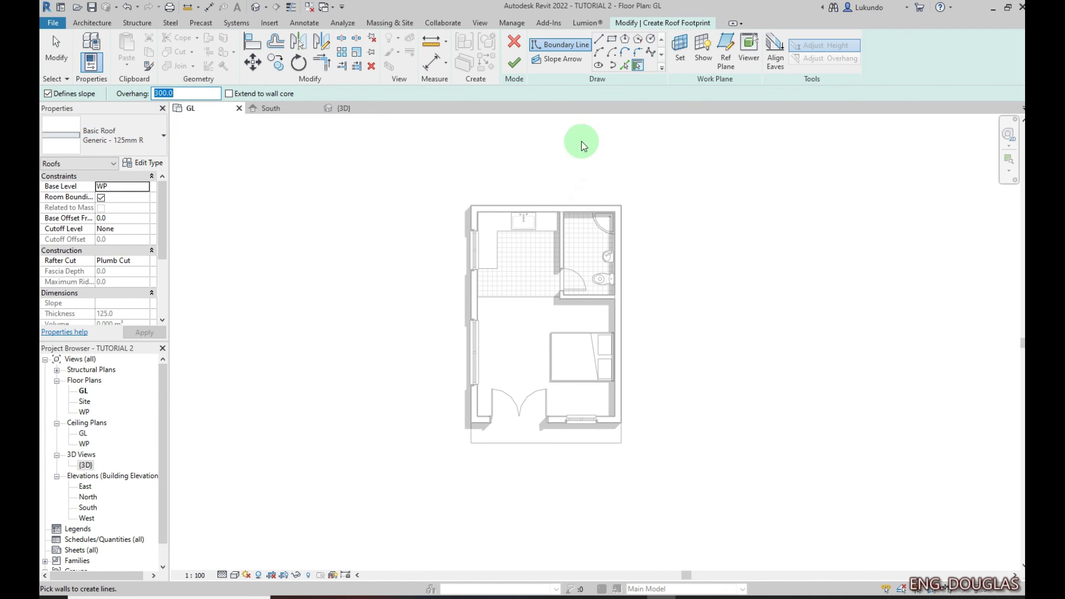
{"action": "left_click", "coordinate": [612, 40]}
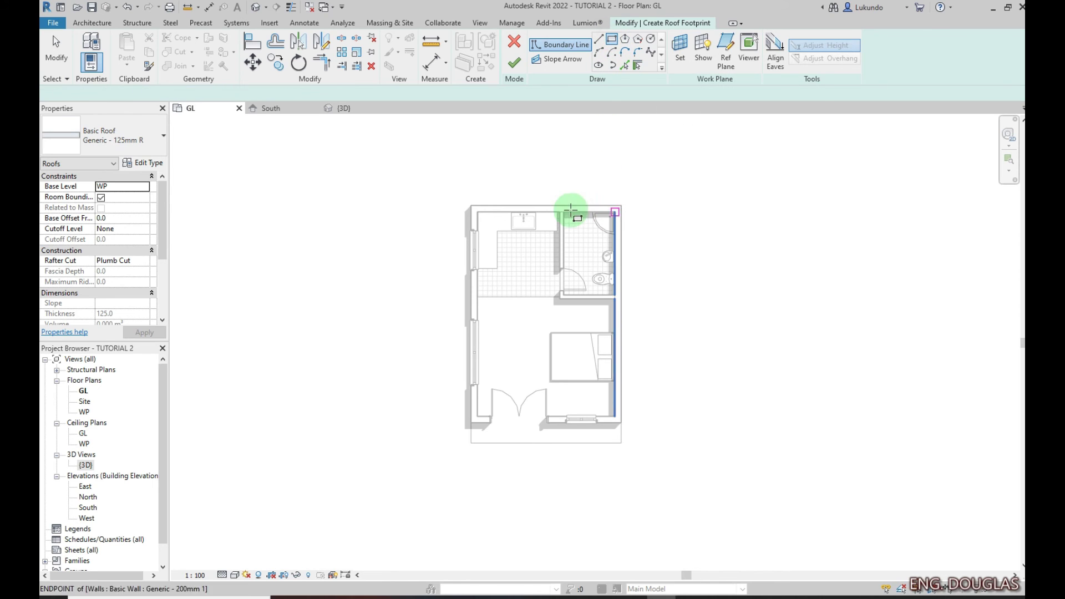
{"action": "left_click", "coordinate": [472, 206]}
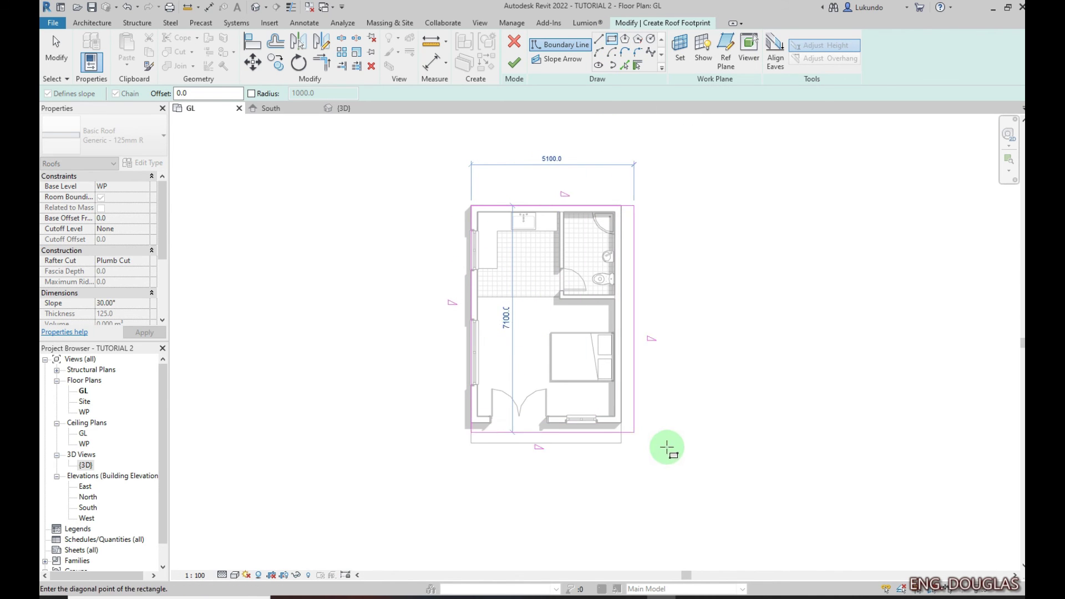
{"action": "left_click", "coordinate": [621, 423]}
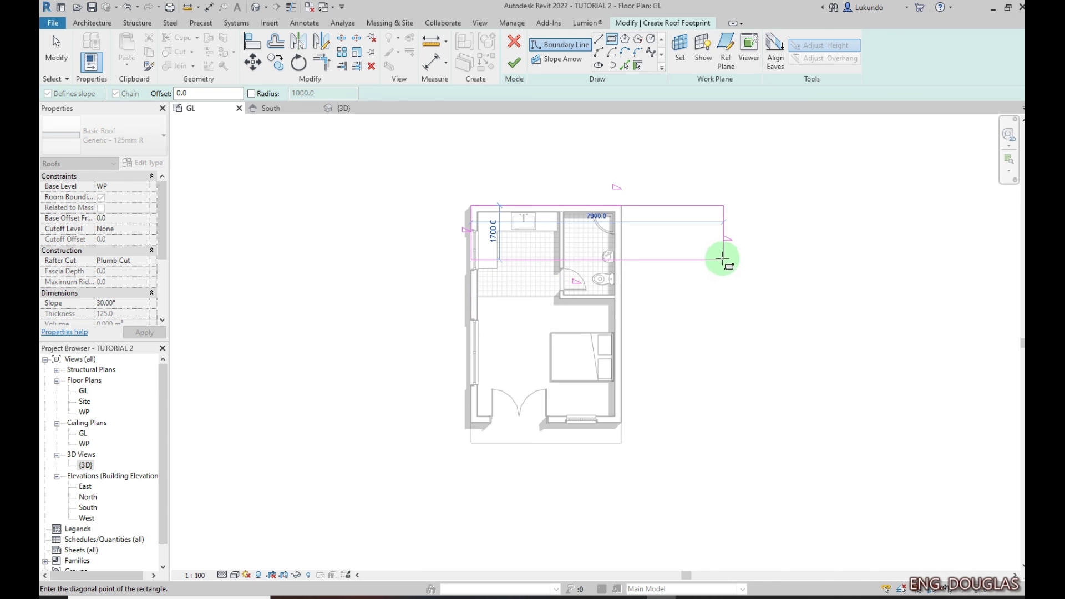
{"action": "key", "text": "Escape"}
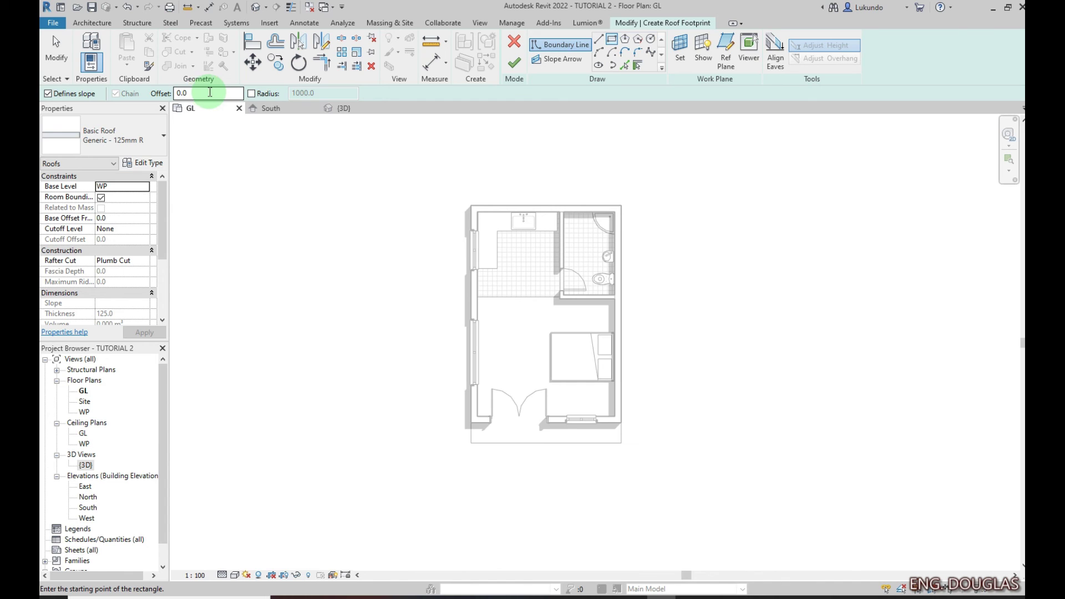
Sketch the rectangular roof footprint with a 300 offset and select all its lines
{"action": "left_click", "coordinate": [255, 106]}
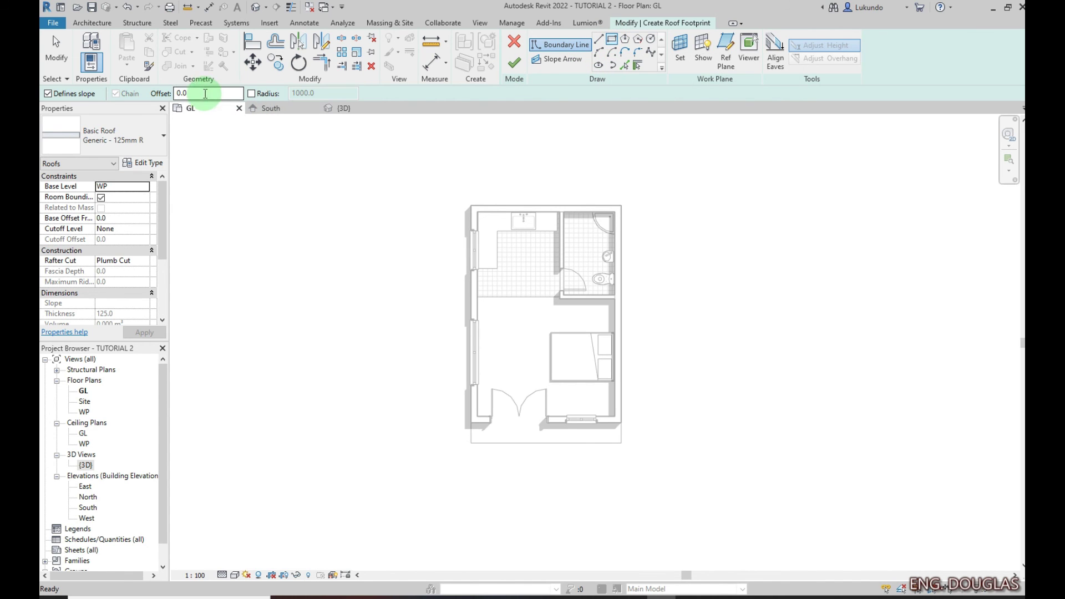
{"action": "type", "text": "3"}
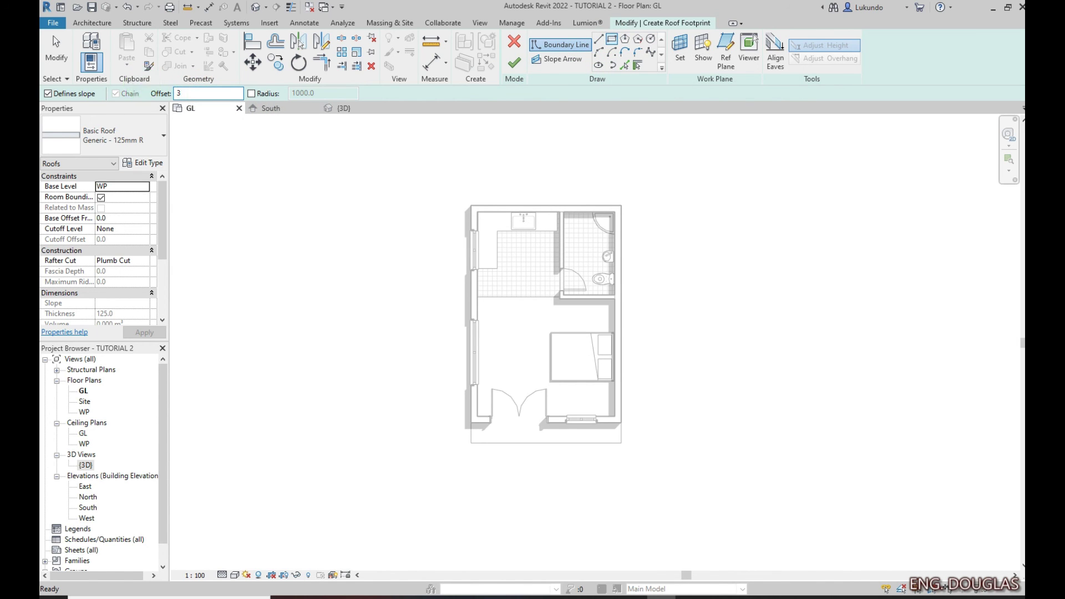
{"action": "type", "text": "00"}
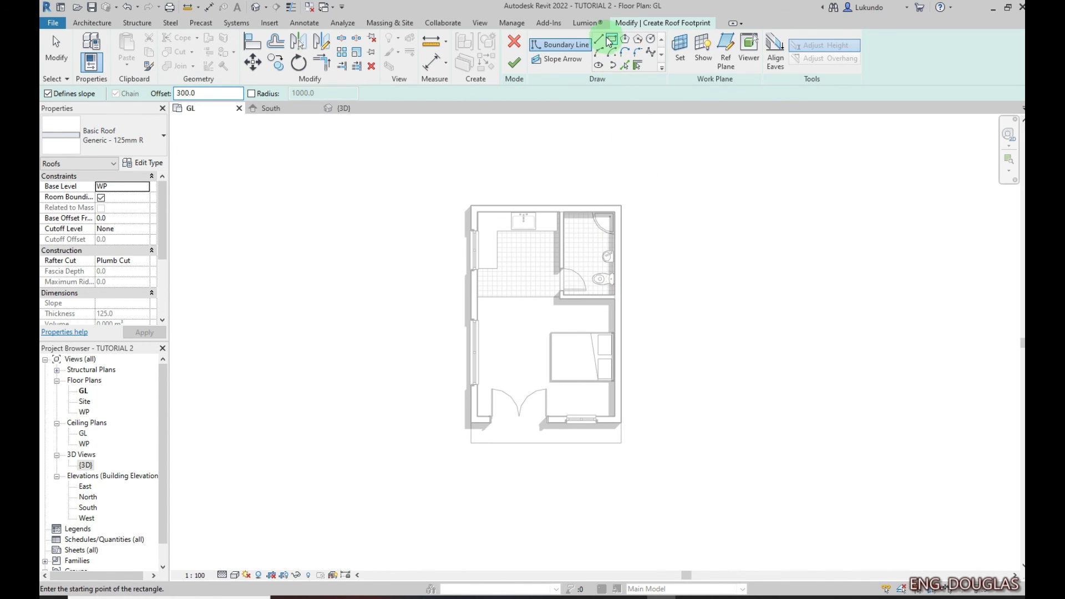
{"action": "left_click", "coordinate": [471, 206]}
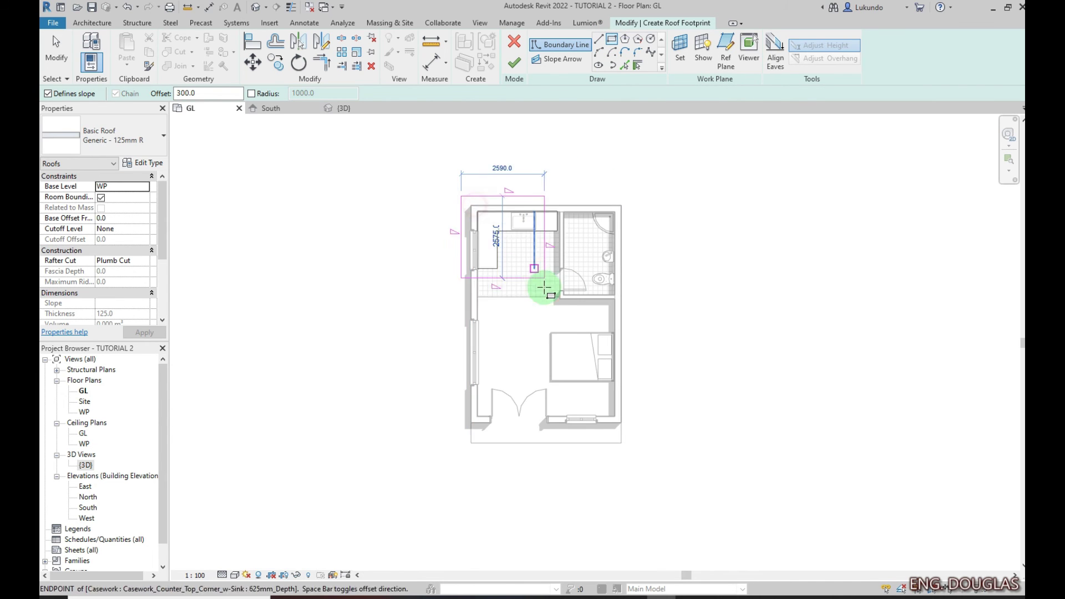
{"action": "left_click", "coordinate": [614, 416]}
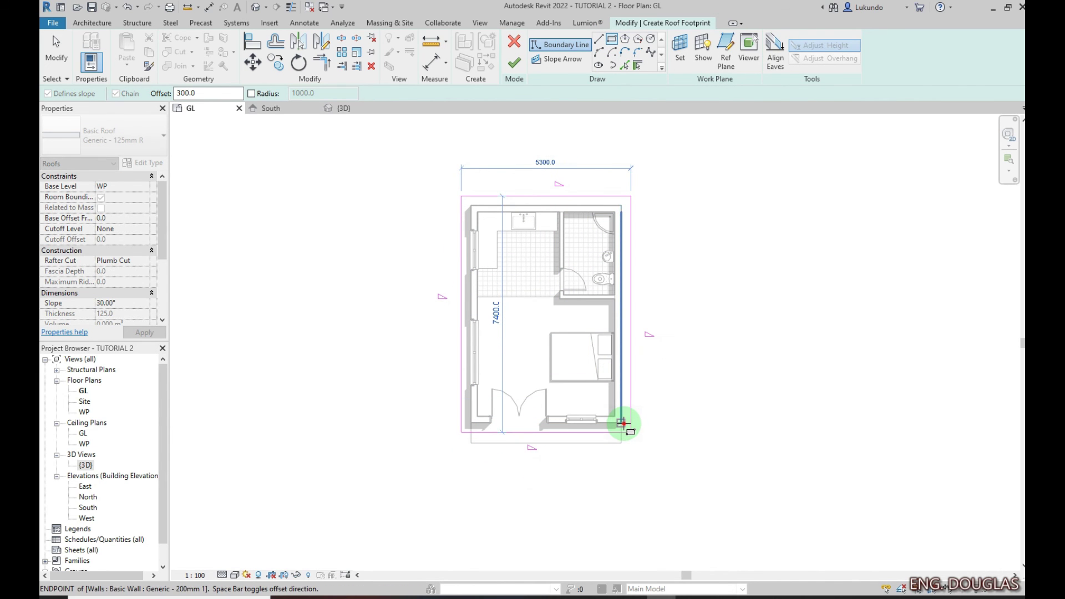
{"action": "left_click", "coordinate": [623, 423]}
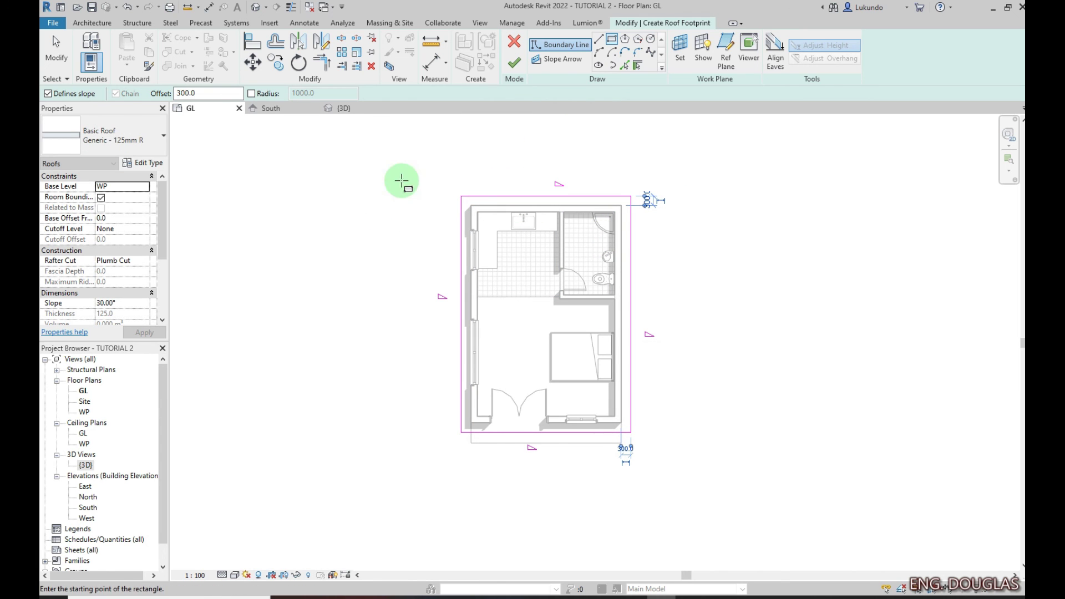
{"action": "right_click", "coordinate": [347, 178]}
{"action": "left_click", "coordinate": [368, 185]}
{"action": "right_click", "coordinate": [357, 179]}
{"action": "left_click", "coordinate": [374, 181]}
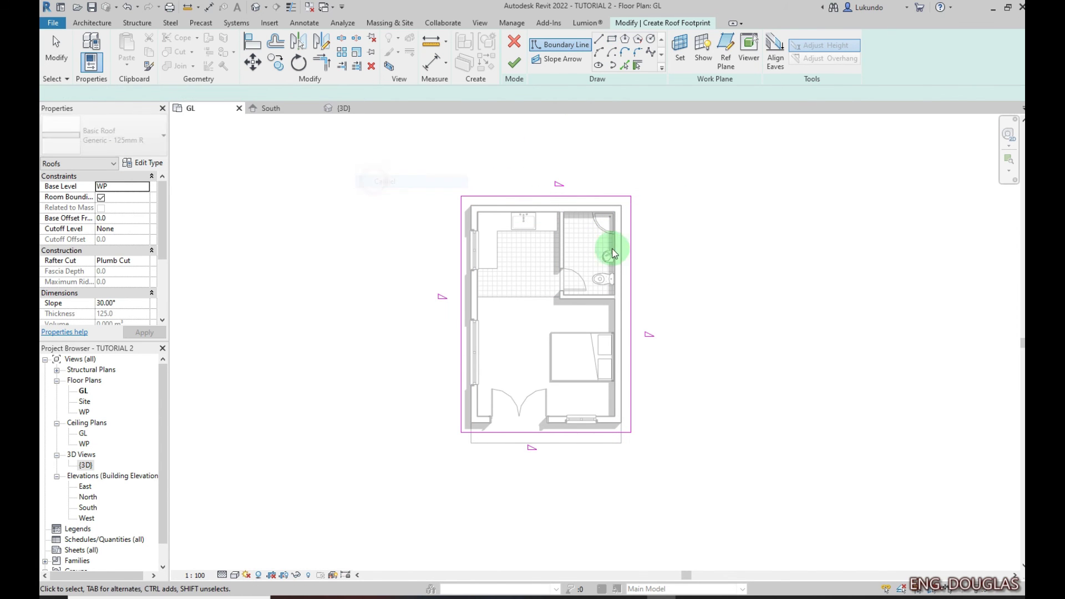
{"action": "mouse_move", "coordinate": [423, 142]}
{"action": "left_mouse_down"}
{"action": "mouse_move", "coordinate": [542, 290]}
{"action": "mouse_move", "coordinate": [660, 498]}
{"action": "left_mouse_up"}
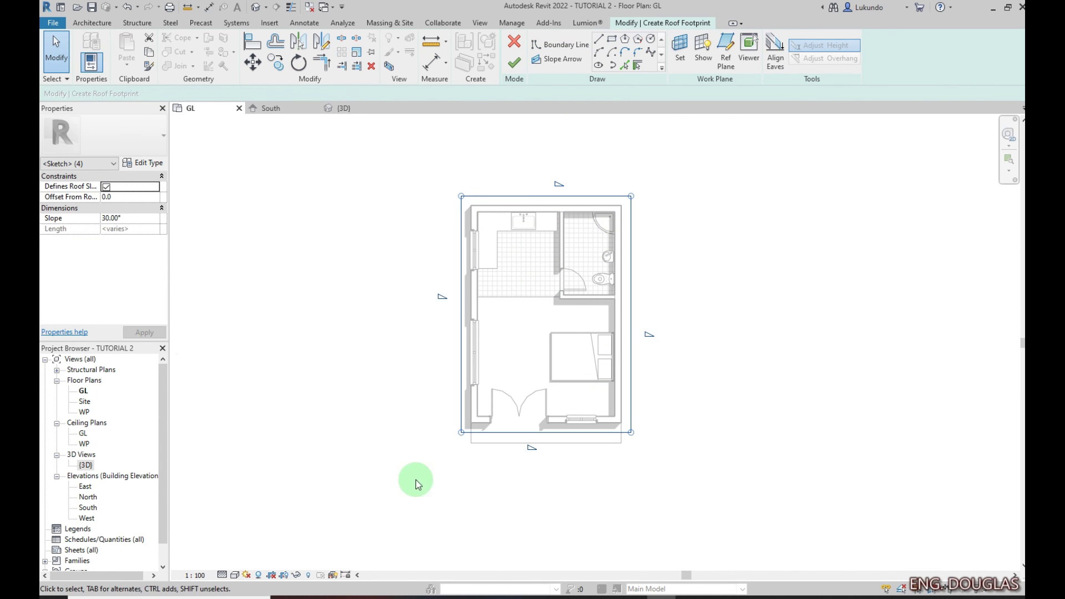
Set the roof slope to 20°, finish the roof, and view the house in 3D
{"action": "left_click", "coordinate": [141, 220]}
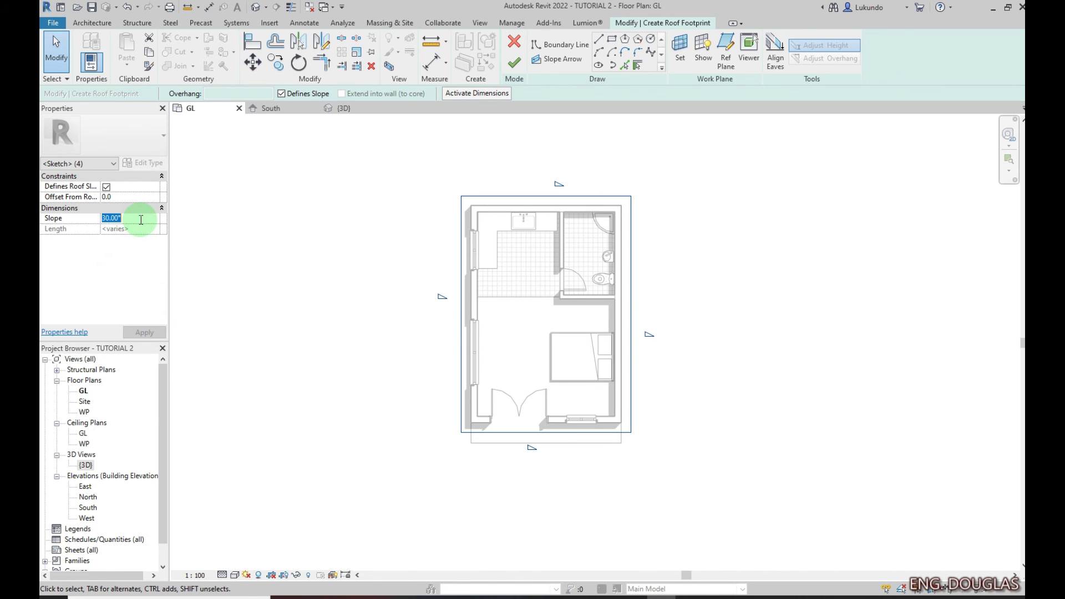
{"action": "type", "text": "20"}
{"action": "key", "text": "Return"}
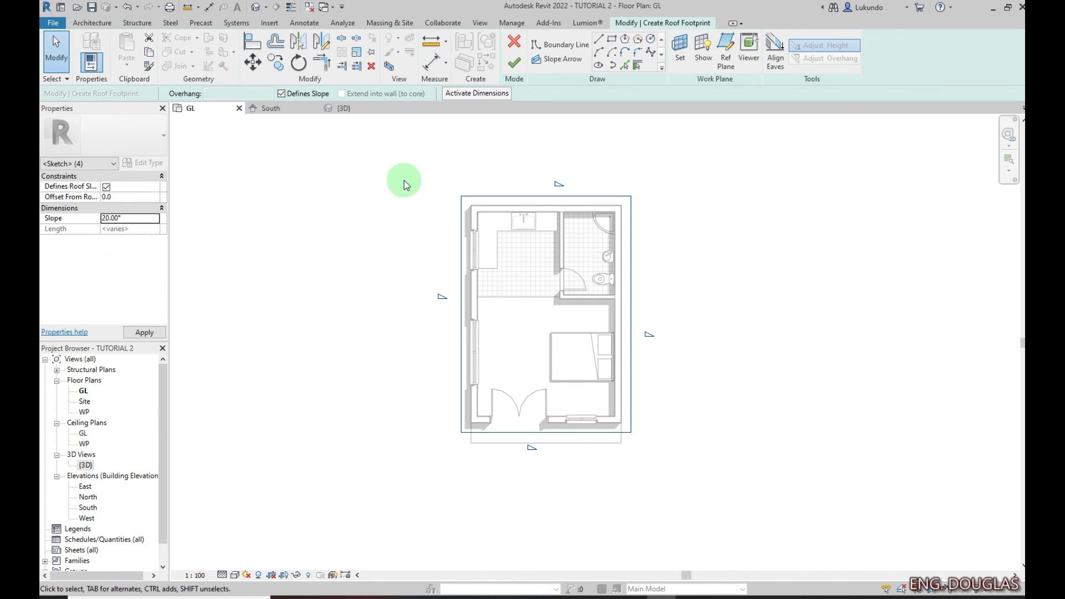
{"action": "left_click", "coordinate": [514, 63]}
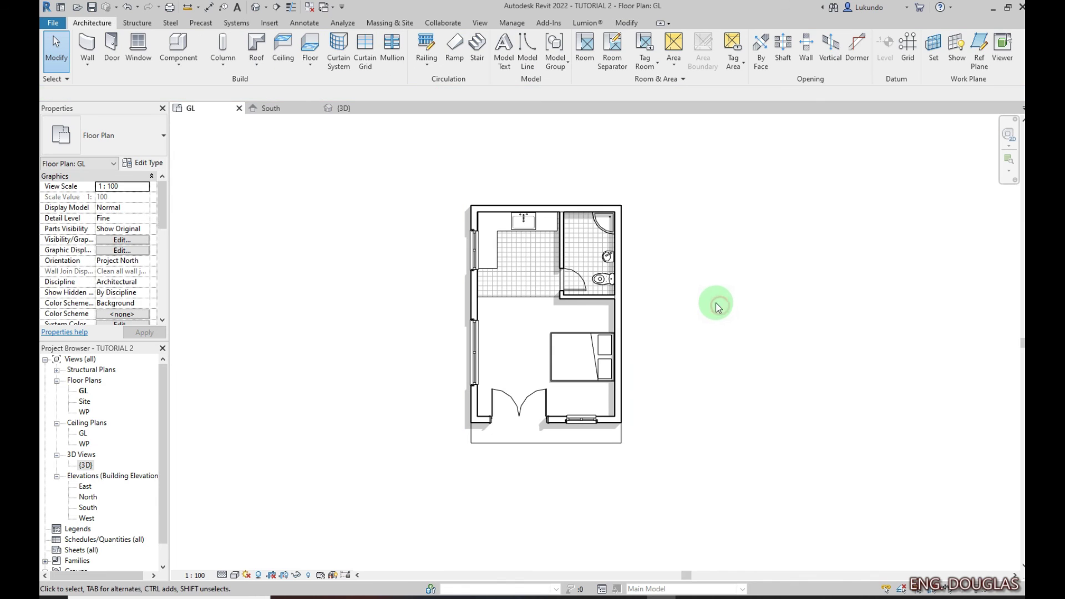
{"action": "left_click", "coordinate": [340, 106]}
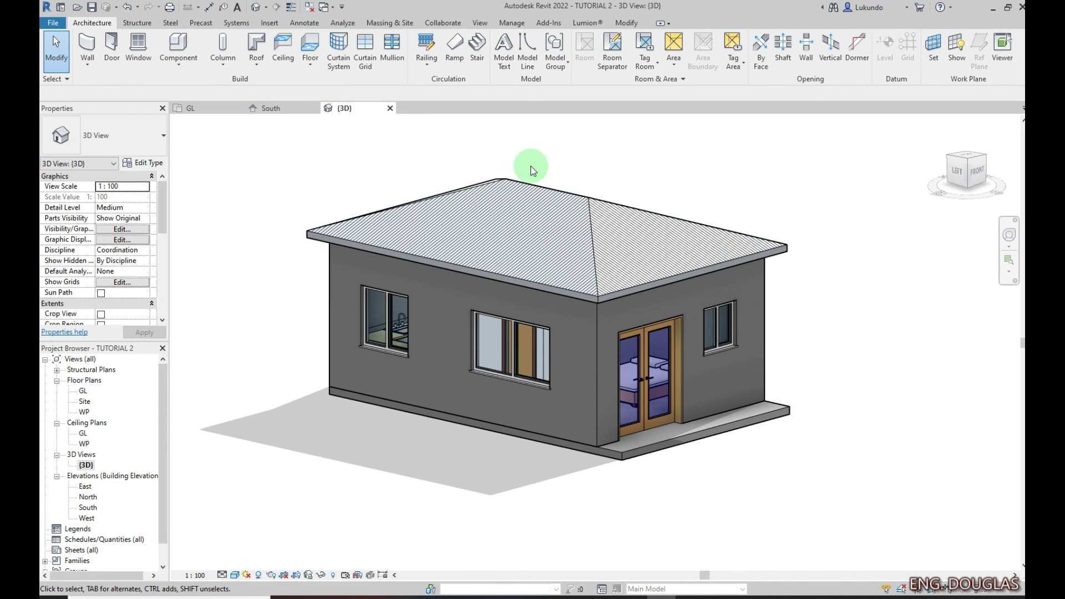
Leave the 3D house view for the GL floor plan and bring up the Annotate tools
{"action": "scroll", "coordinate": [645, 324], "scroll_direction": "up", "scroll_amount": 3}
{"action": "scroll", "coordinate": [645, 324], "scroll_direction": "down", "scroll_amount": 4}
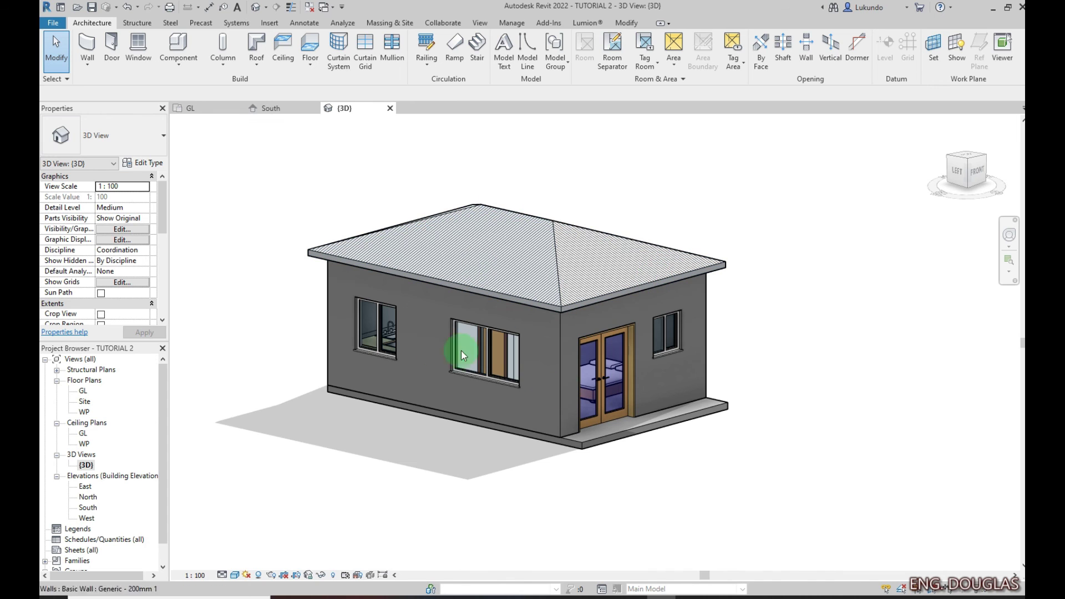
{"action": "left_click", "coordinate": [192, 108]}
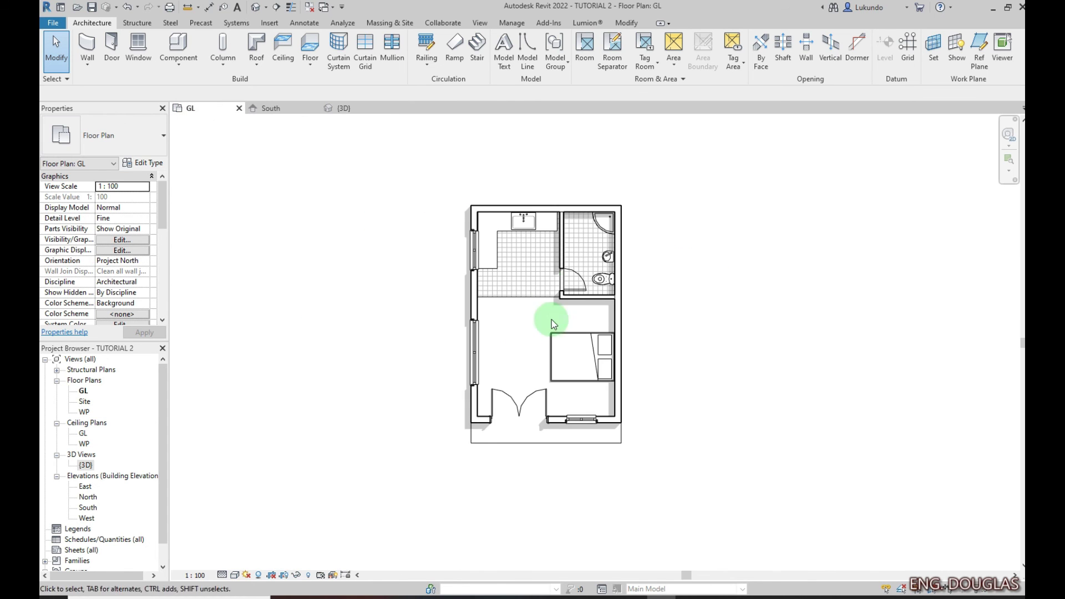
{"action": "scroll", "coordinate": [538, 283], "scroll_direction": "up", "scroll_amount": 2}
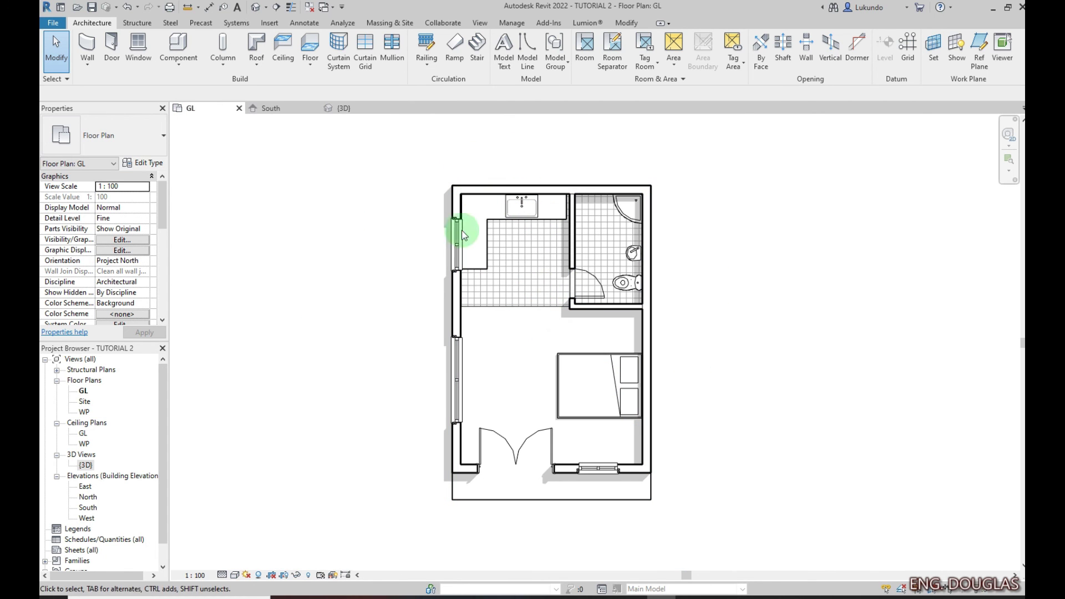
{"action": "left_click", "coordinate": [304, 23]}
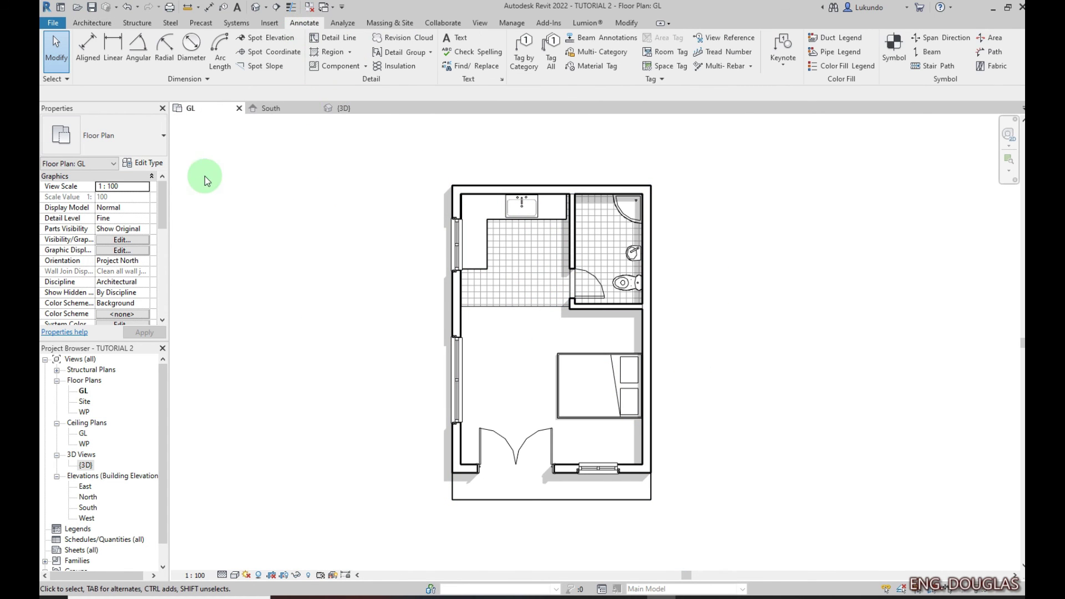
Add aligned dimensions for the outer walls: 4700 top and bottom, 6800 on both sides
{"action": "left_click", "coordinate": [87, 47]}
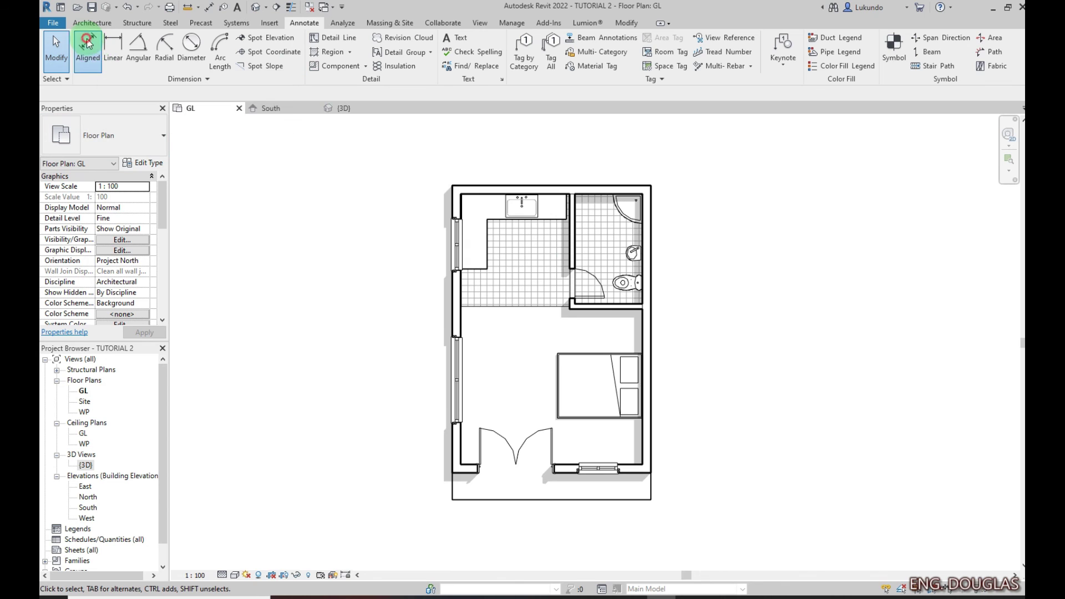
{"action": "left_click", "coordinate": [569, 186]}
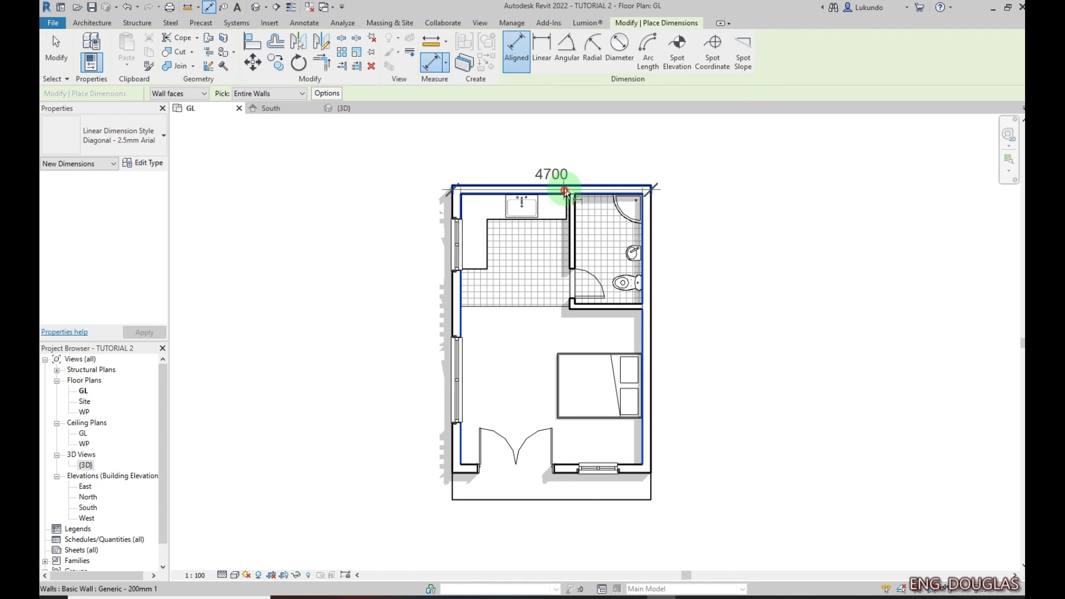
{"action": "left_click", "coordinate": [660, 240]}
{"action": "left_click", "coordinate": [686, 280]}
{"action": "left_click", "coordinate": [471, 321]}
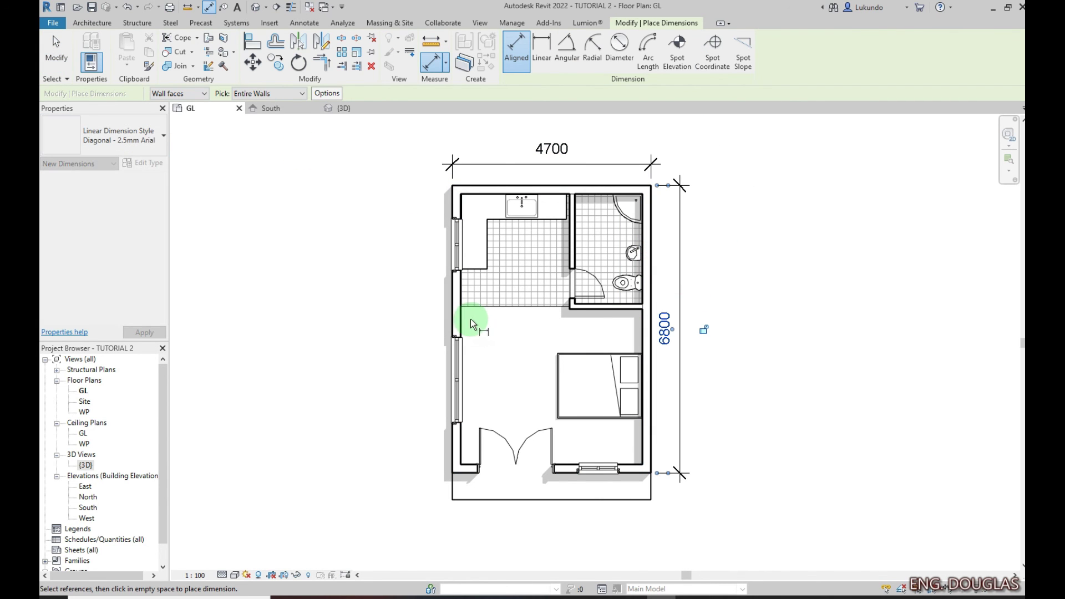
{"action": "left_click", "coordinate": [420, 321]}
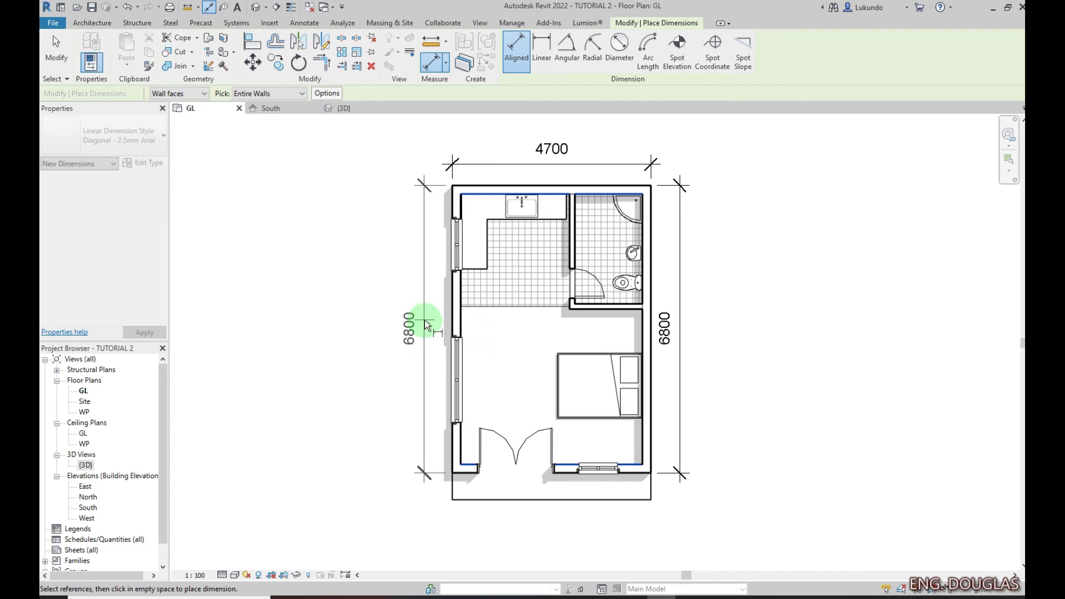
{"action": "left_click", "coordinate": [631, 492]}
{"action": "left_click", "coordinate": [641, 527]}
Add the 2724 and 1724 interior dimensions around the bathroom, then end the dimension tool
{"action": "left_click", "coordinate": [560, 234]}
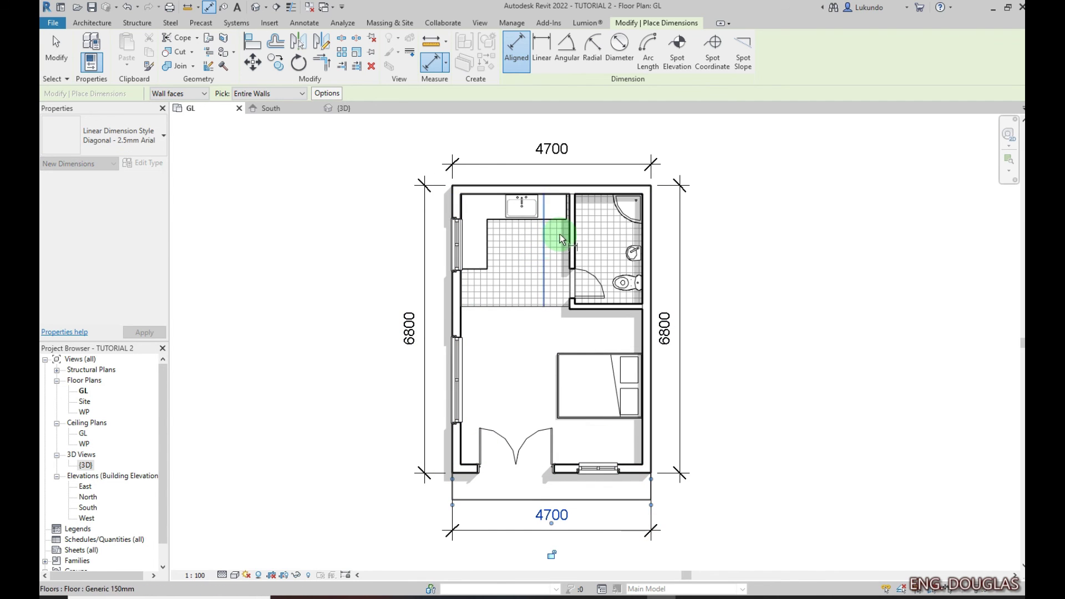
{"action": "left_click", "coordinate": [554, 247]}
{"action": "left_click", "coordinate": [544, 335]}
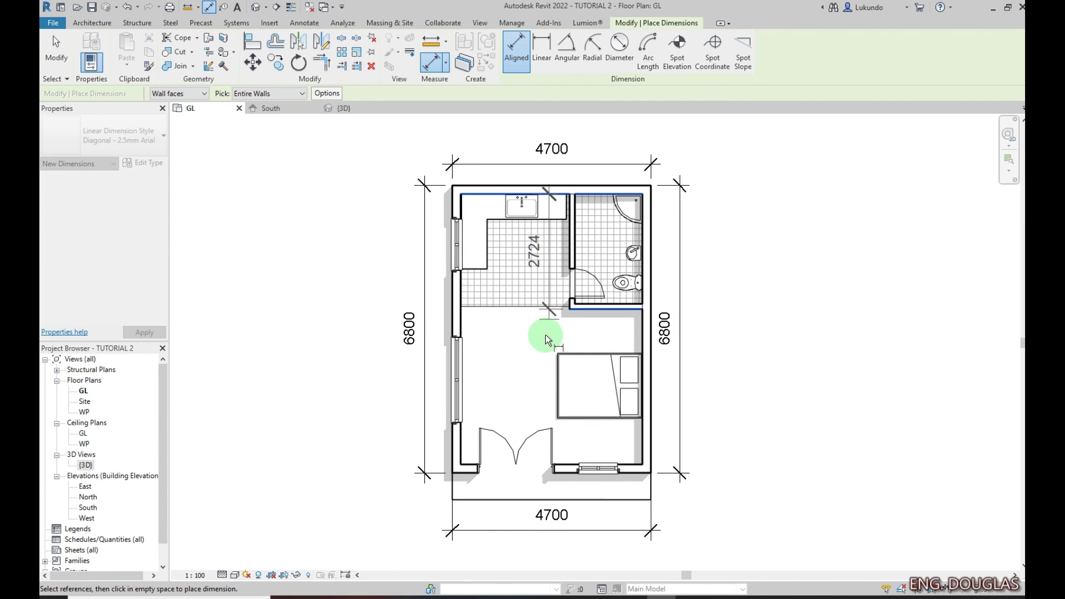
{"action": "left_click", "coordinate": [588, 311]}
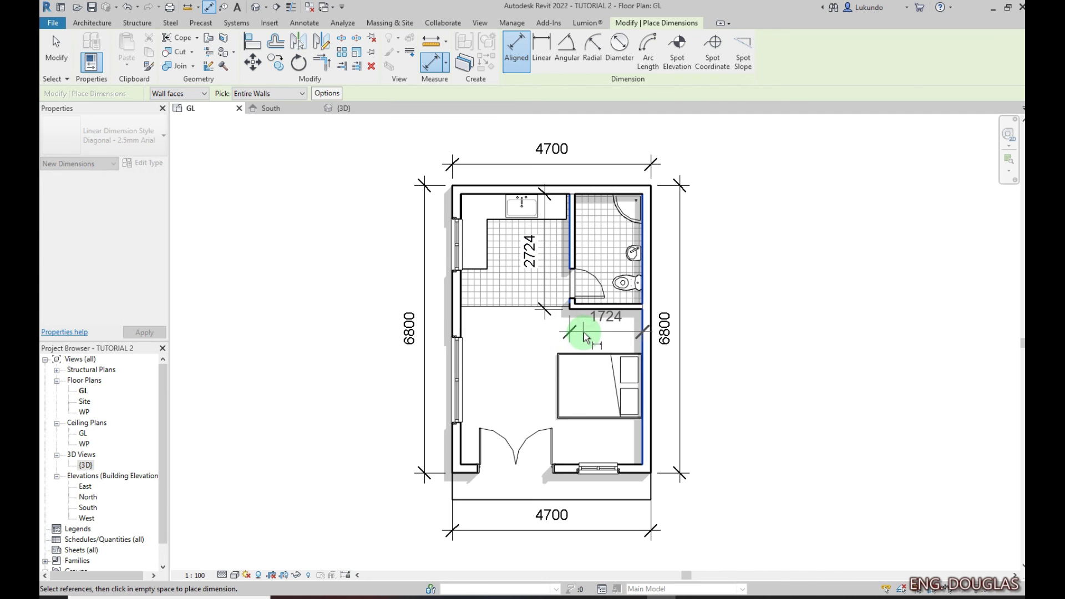
{"action": "left_click", "coordinate": [583, 332]}
{"action": "right_click", "coordinate": [744, 178]}
{"action": "left_click", "coordinate": [756, 183]}
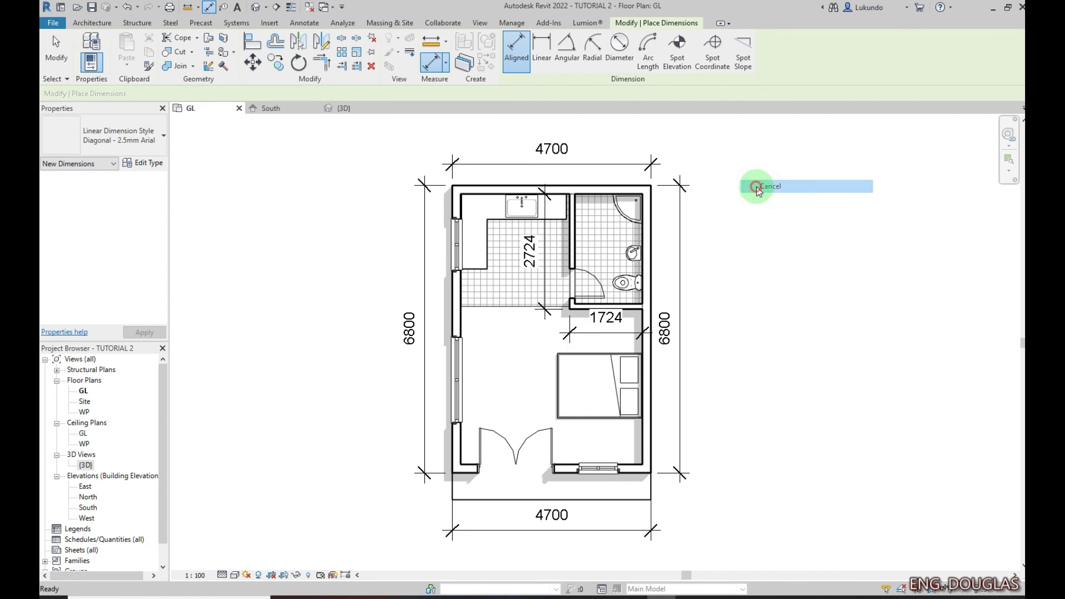
{"action": "right_click", "coordinate": [747, 180]}
{"action": "left_click", "coordinate": [755, 183]}
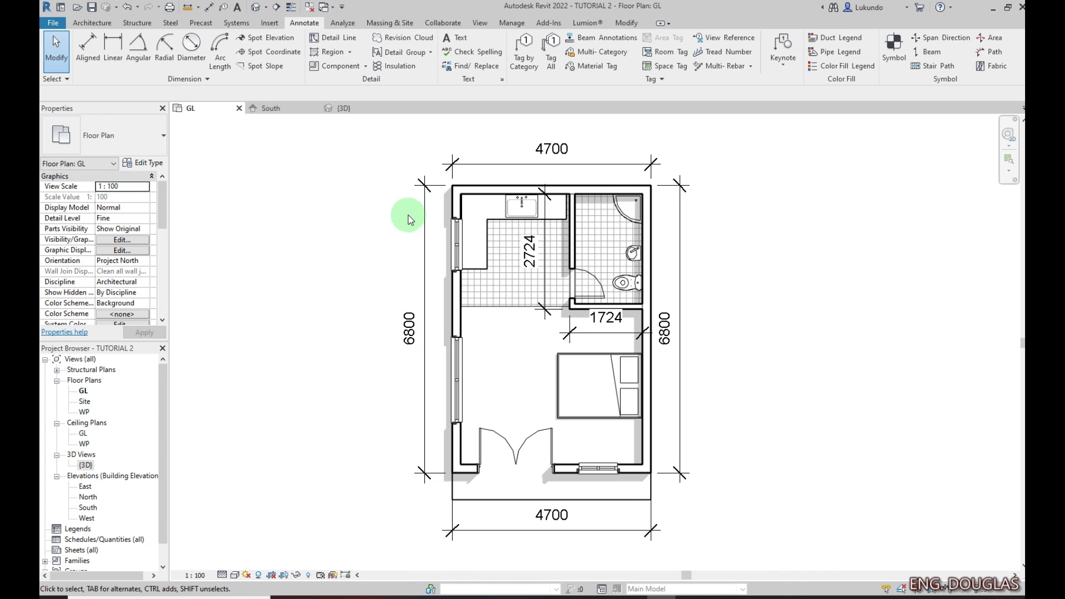
{"action": "left_click", "coordinate": [352, 108]}
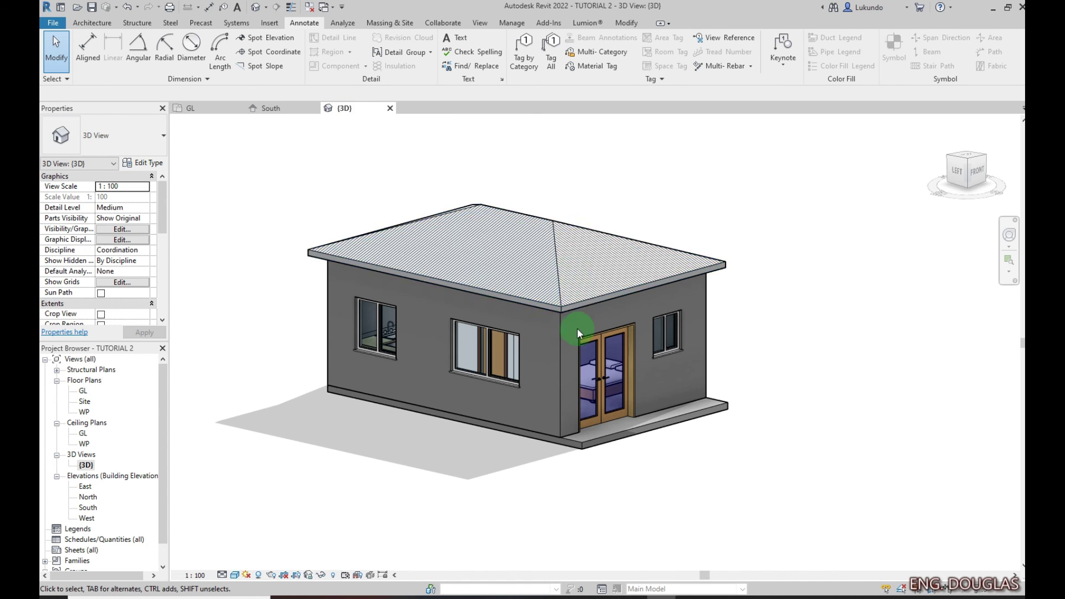
{"action": "scroll", "coordinate": [574, 310], "scroll_direction": "up", "scroll_amount": 2}
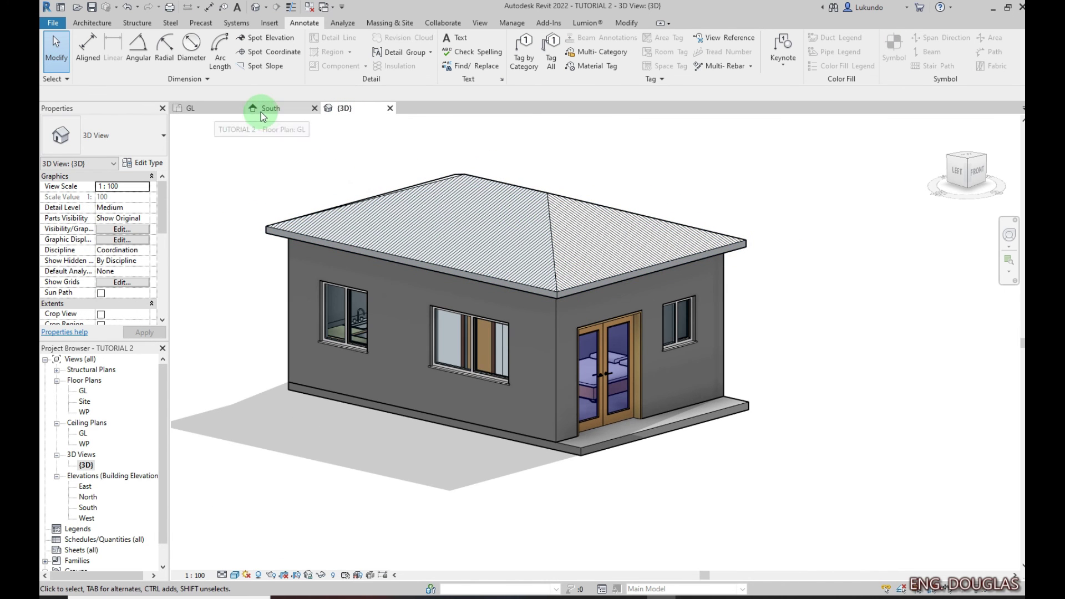
{"action": "left_click", "coordinate": [191, 108]}
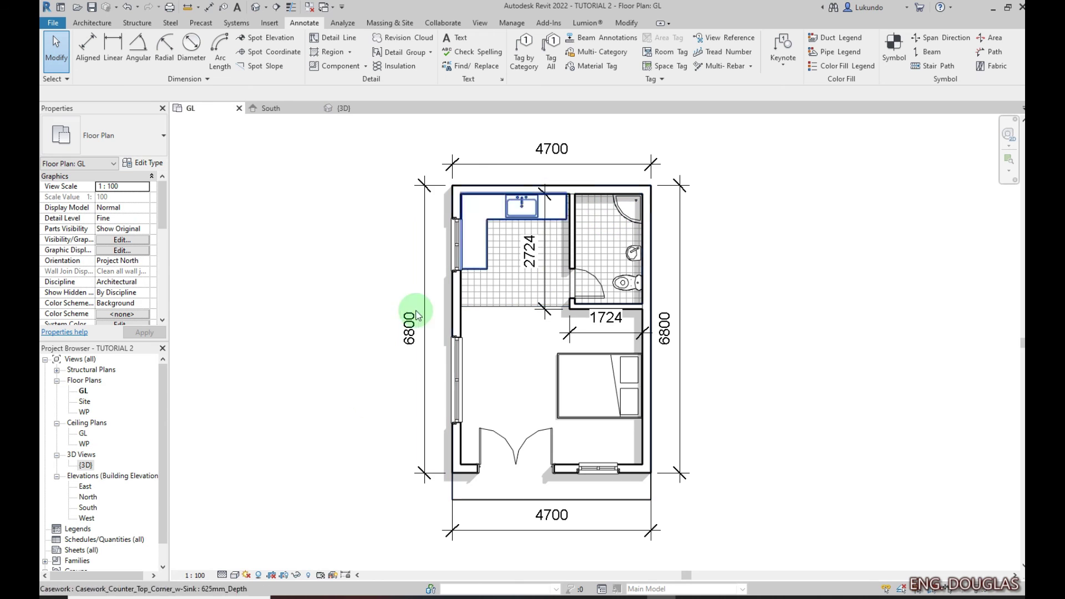
{"action": "left_click", "coordinate": [221, 576]}
{"action": "left_click", "coordinate": [242, 539]}
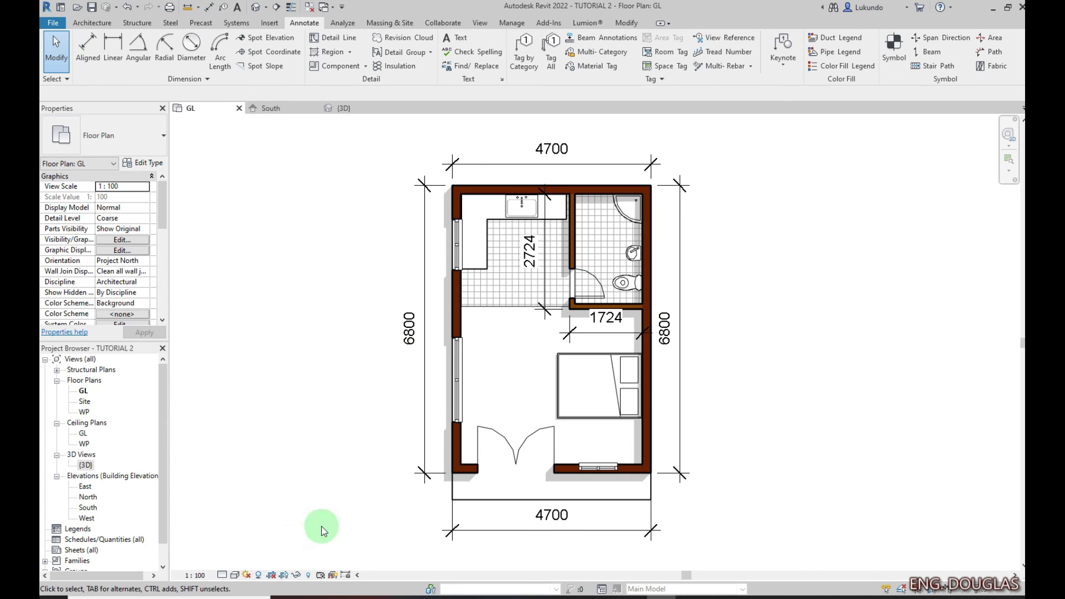
{"action": "scroll", "coordinate": [499, 333], "scroll_direction": "up", "scroll_amount": 3}
{"action": "scroll", "coordinate": [476, 343], "scroll_direction": "down", "scroll_amount": 4}
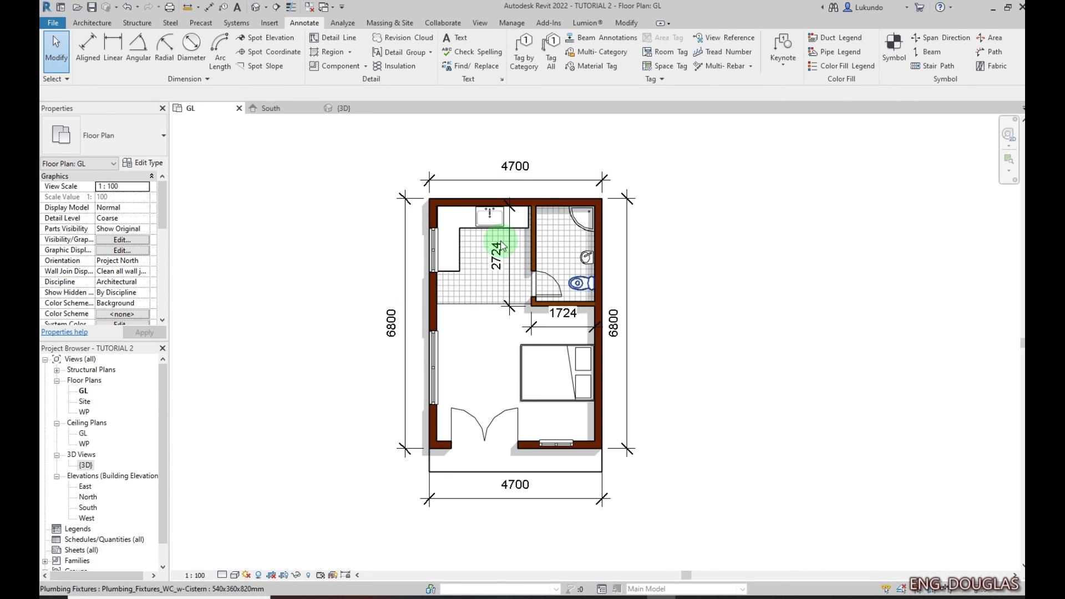
{"action": "left_click", "coordinate": [221, 575]}
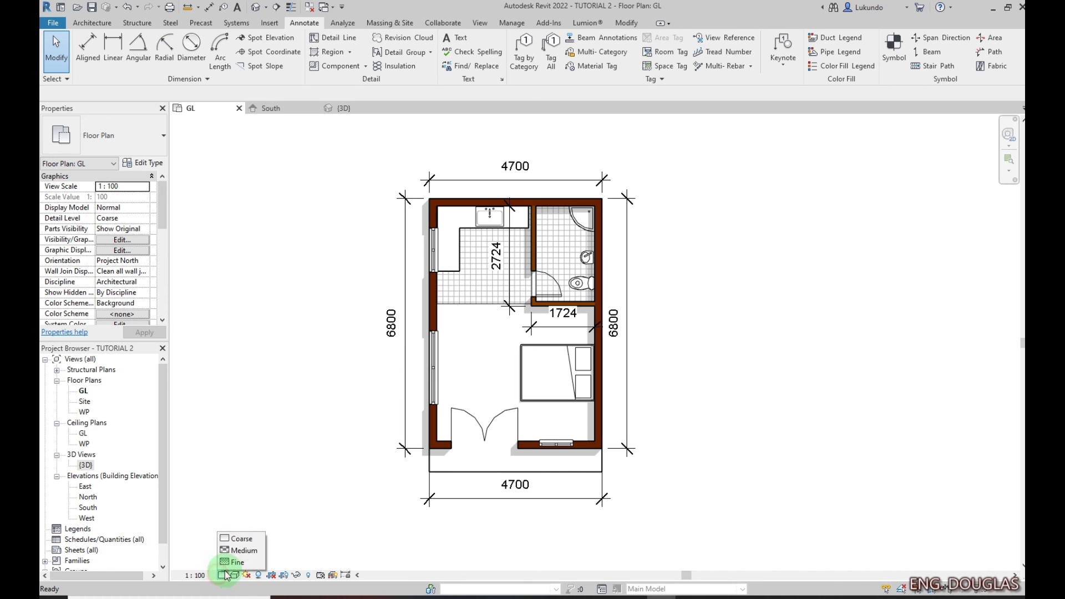
{"action": "left_click", "coordinate": [242, 563]}
{"action": "scroll", "coordinate": [495, 388], "scroll_direction": "up", "scroll_amount": 1}
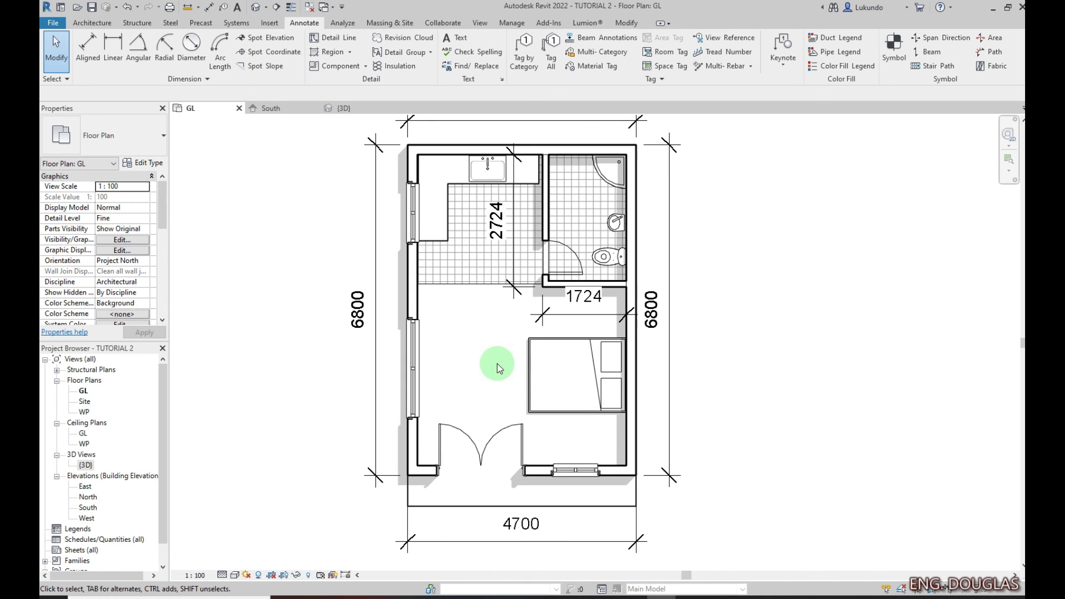